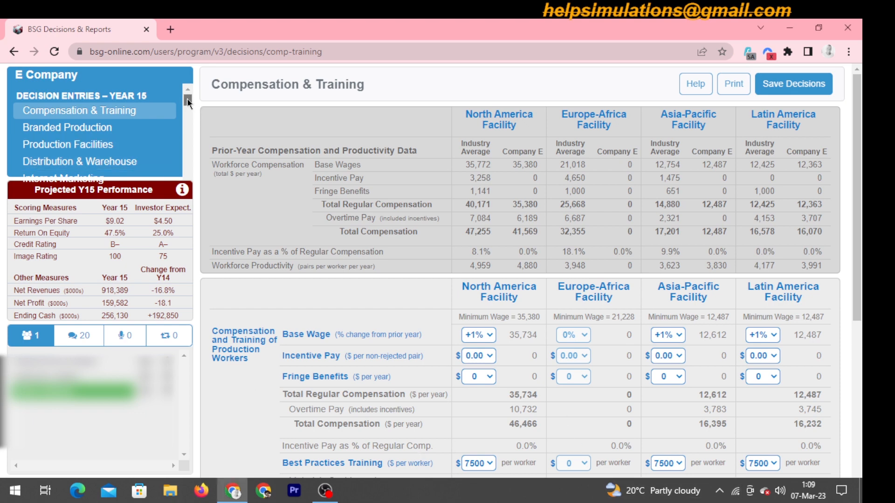
Open the Comparative Competitive Efforts report and review the Latin America internet, wholesale and private-label segments.
drag(187, 99, 185, 138)
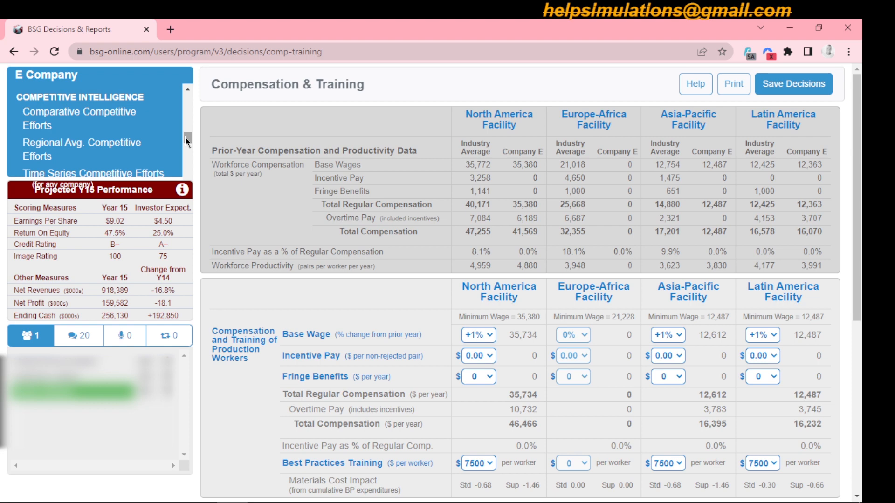
click(140, 128)
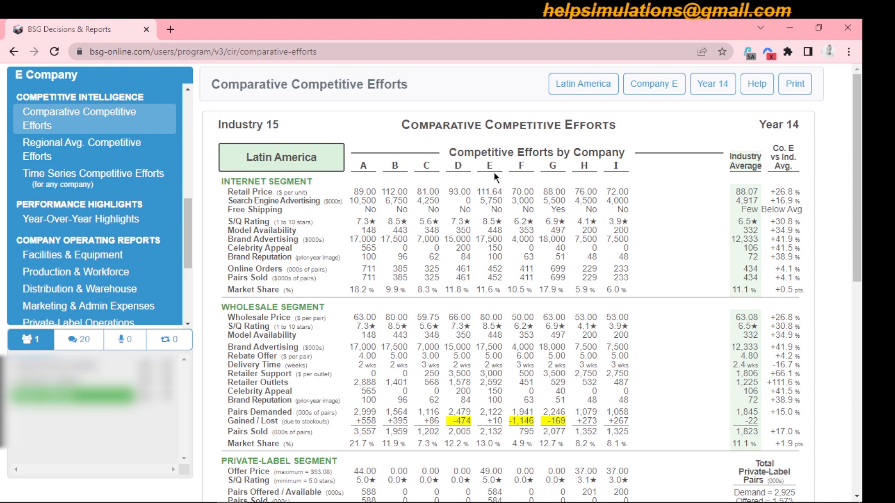
drag(859, 225, 863, 330)
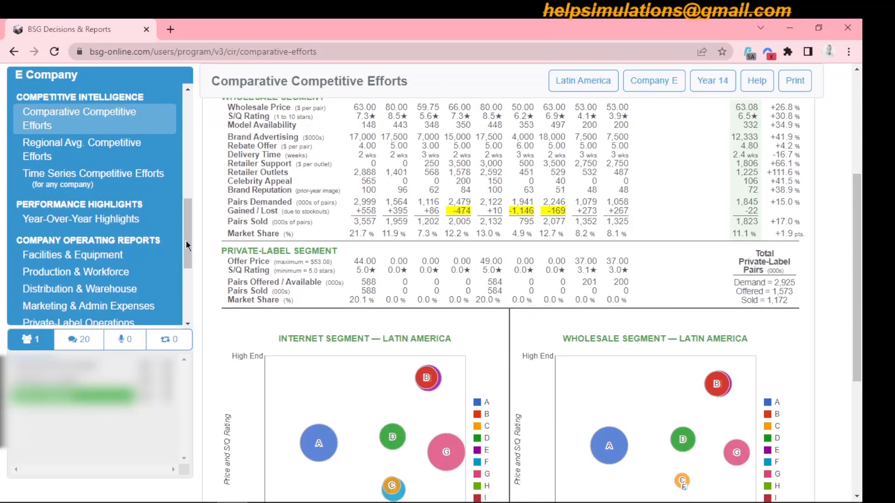
Open Page 1 of the Footwear Industry Report and review the Year 14 scoreboard.
drag(185, 239, 191, 207)
scroll(186, 86, up, 2)
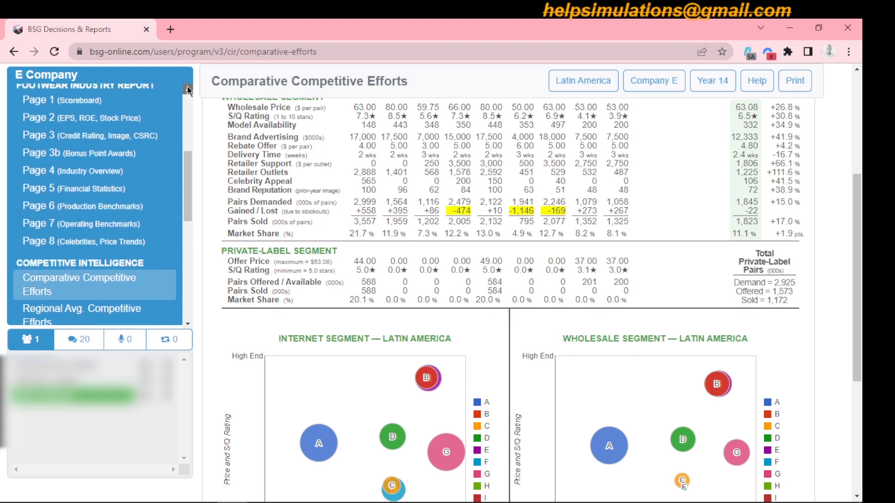
click(93, 153)
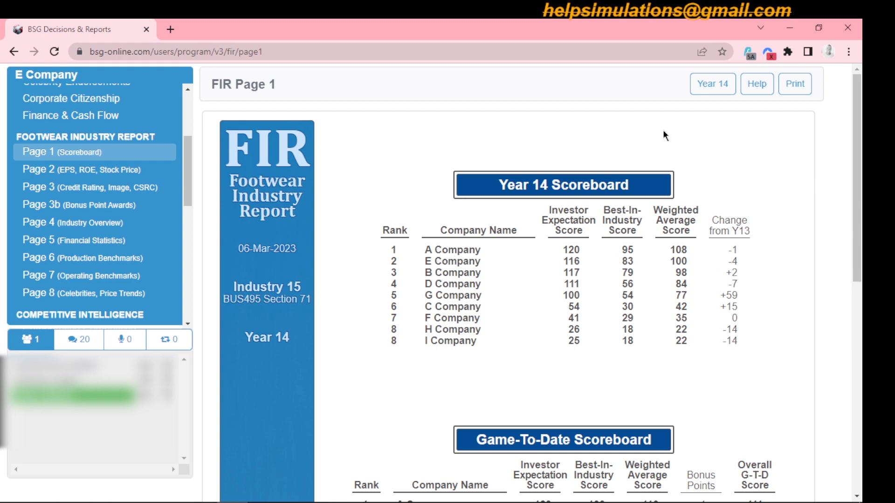
click(716, 89)
Return to the Compensation & Training decisions and review the production workers' wage, incentive and fringe benefit entries.
scroll(182, 154, up, 3)
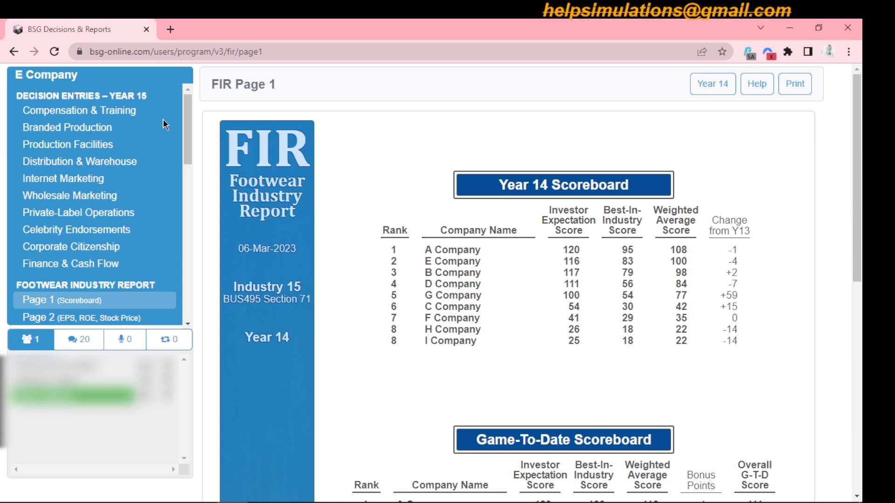
click(125, 120)
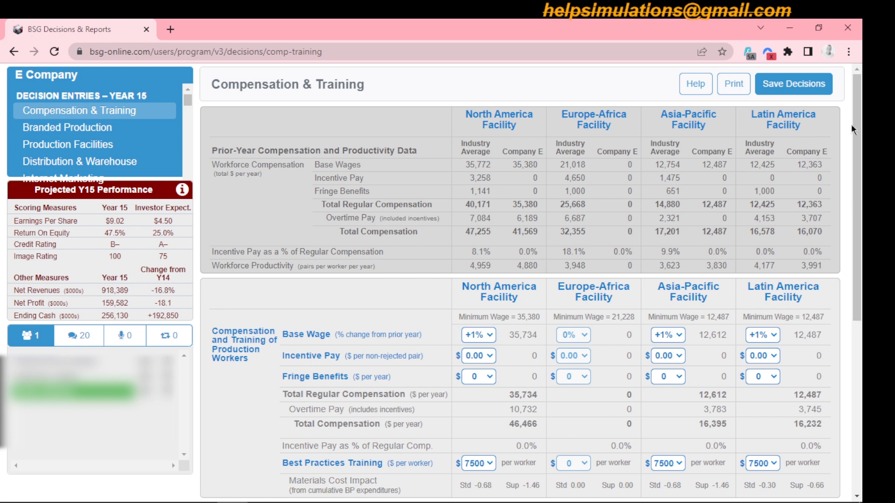
drag(860, 142, 859, 151)
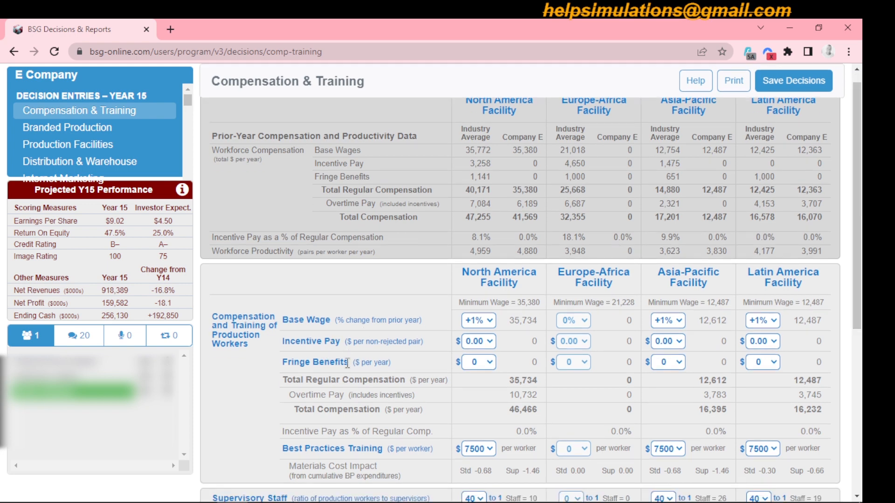
drag(857, 211, 863, 282)
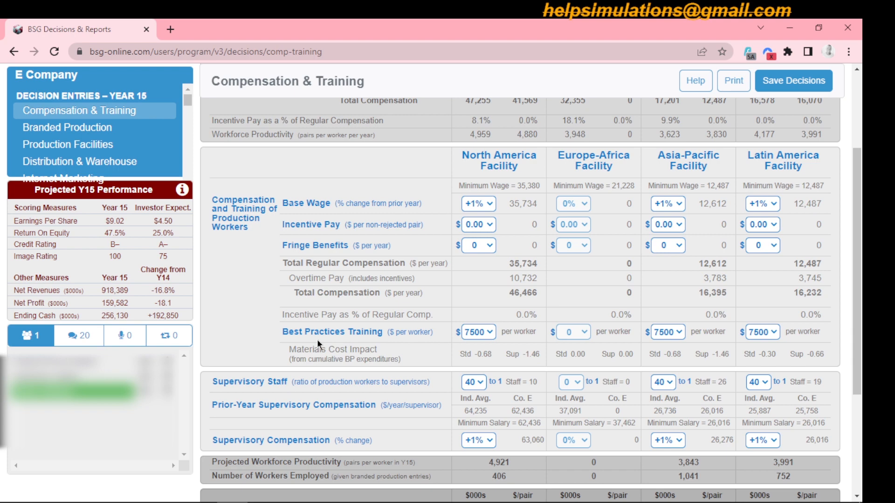
Check the Best Practices Training choices for the North America, Asia-Pacific and Latin America facilities.
click(489, 333)
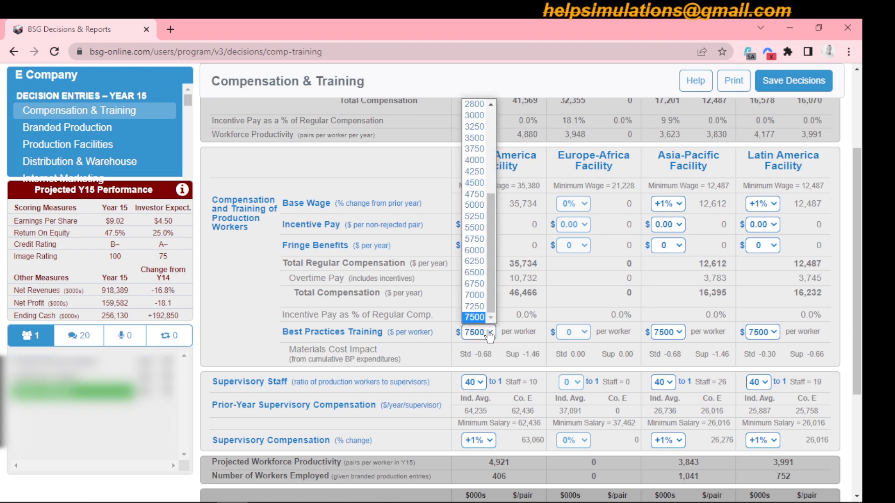
click(489, 333)
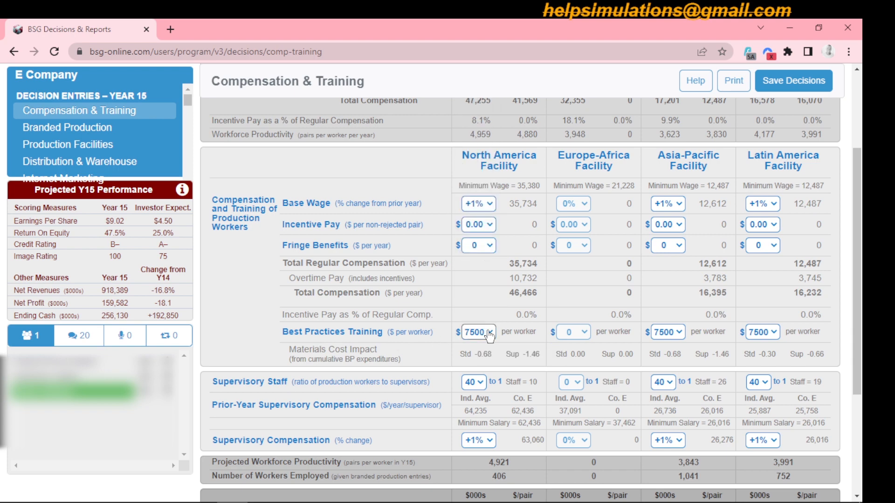
click(667, 332)
click(669, 332)
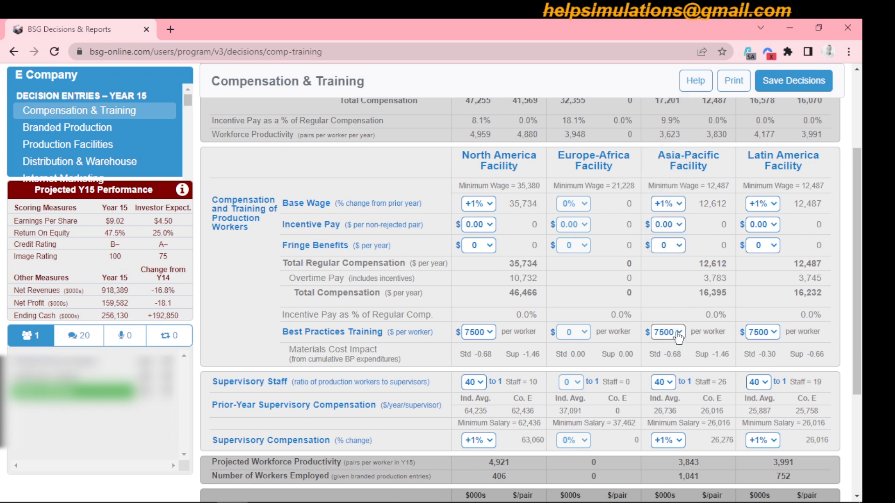
click(774, 332)
click(778, 332)
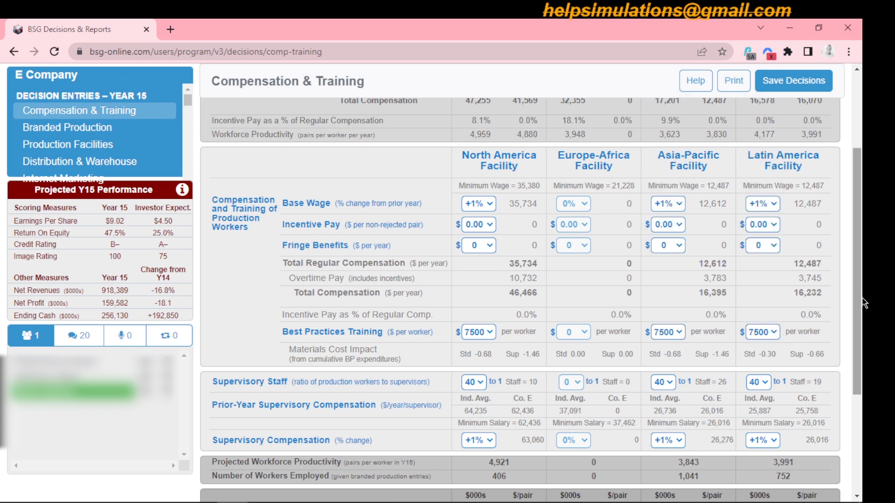
Review the supervisory staff entries, projected workforce productivity and production labor costs for each facility.
drag(860, 350, 861, 374)
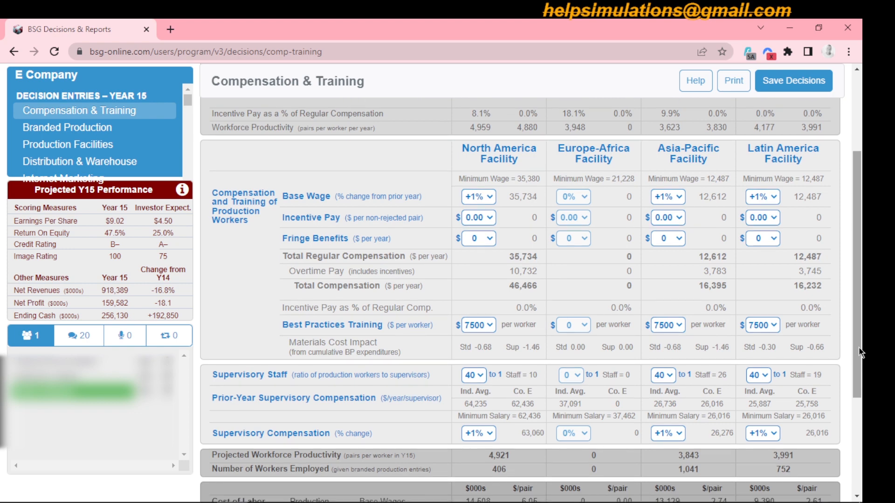
scroll(860, 374, down, 1)
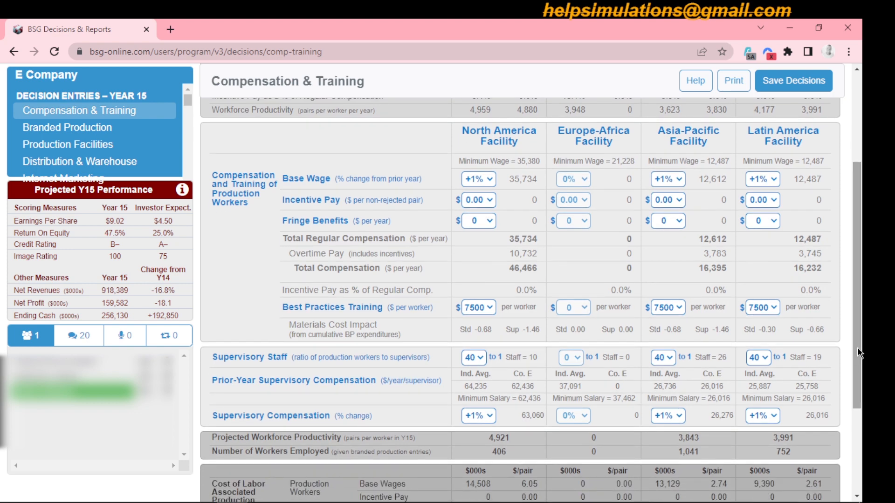
scroll(859, 359, down, 1)
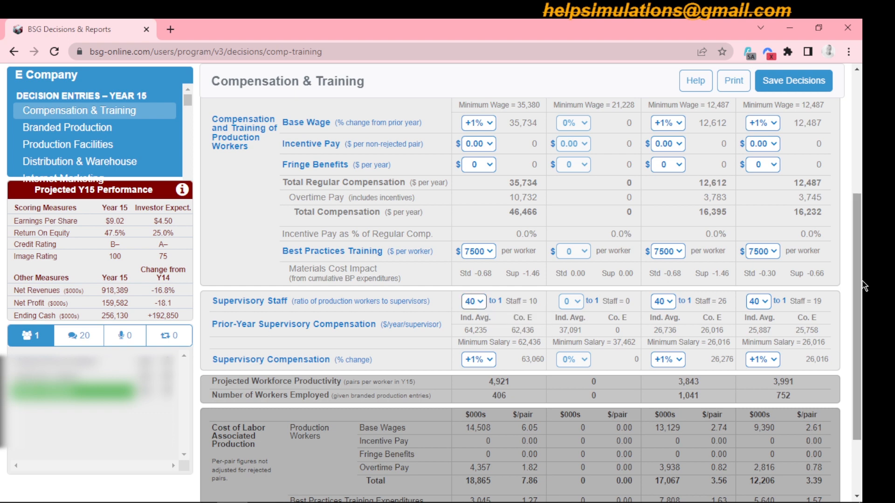
scroll(864, 252, up, 1)
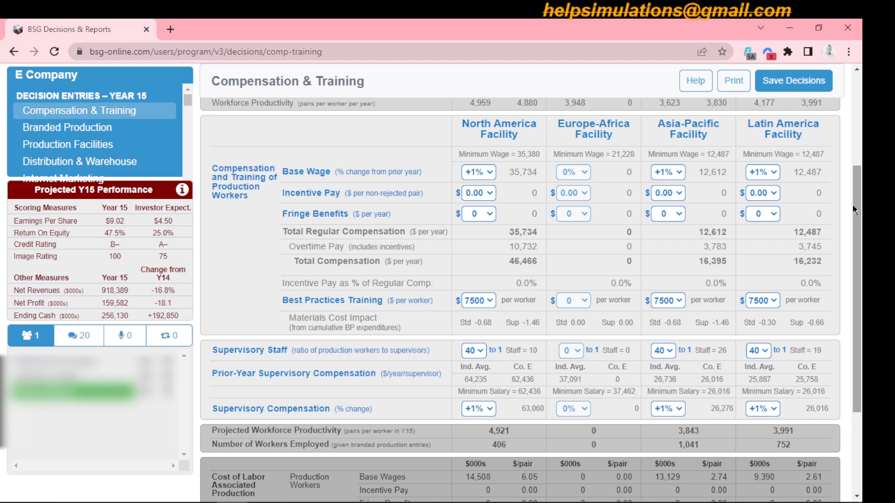
scroll(864, 306, down, 2)
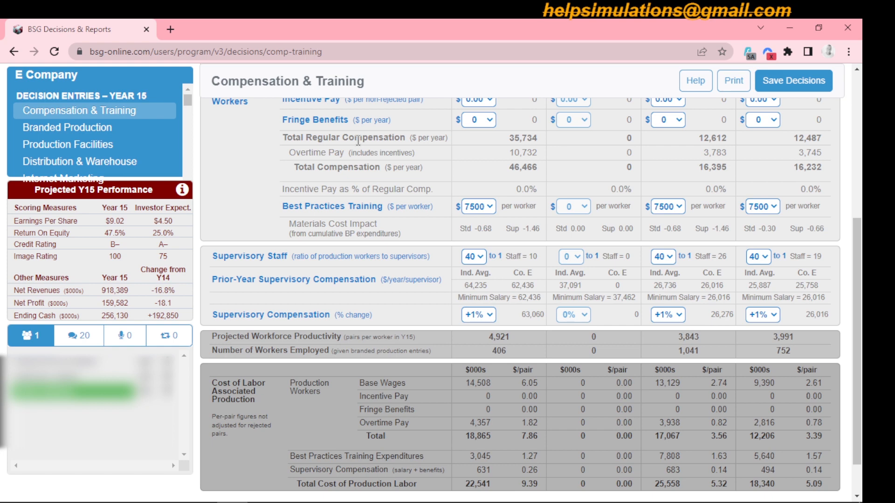
Open the Branded Production decisions and review the production specs, capability and pairs to be manufactured.
click(90, 133)
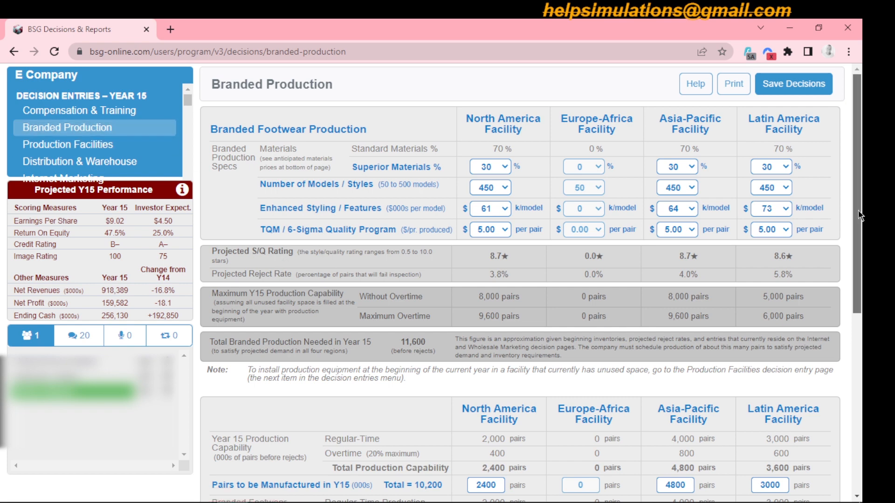
drag(860, 210, 864, 301)
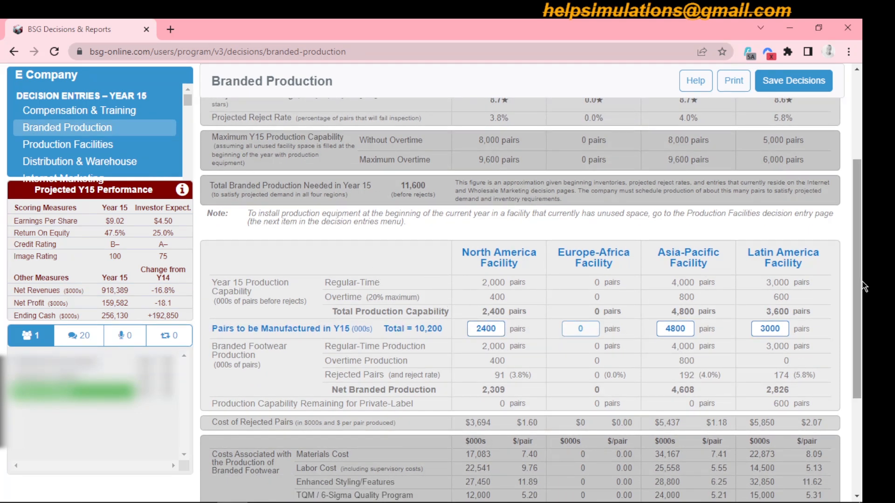
drag(857, 285, 861, 196)
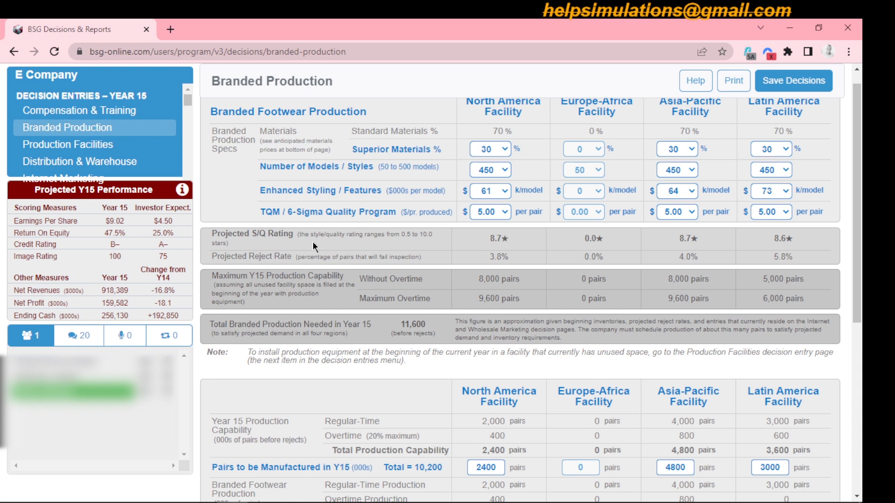
Open the Comparative Competitive Efforts report to compare competitors' model availability and S/Q ratings in Latin America.
drag(188, 104, 183, 138)
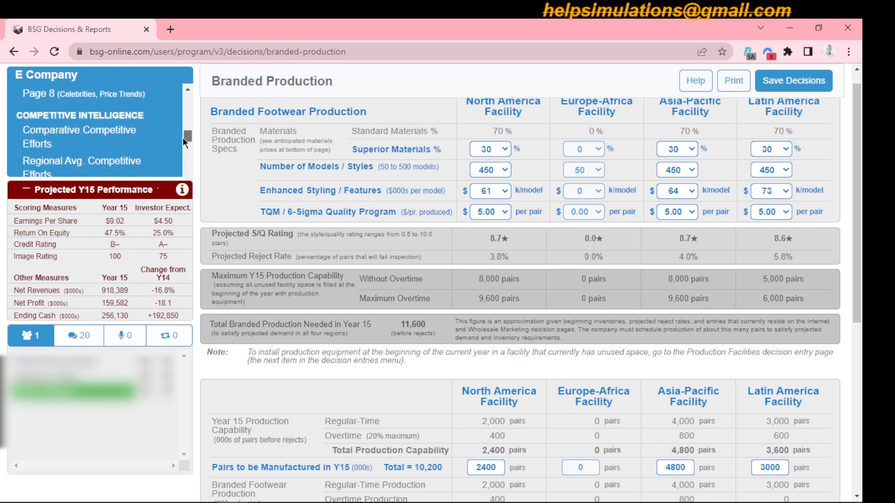
click(112, 143)
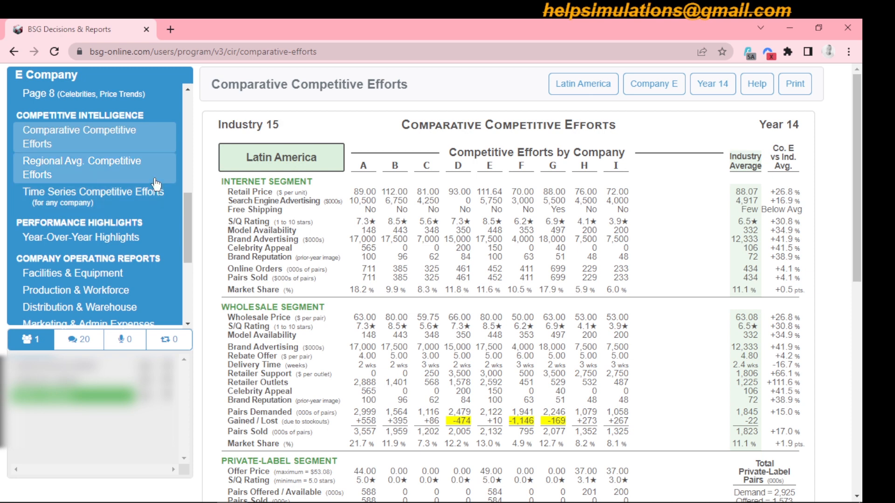
In Branded Production, set the number of models to 500 for the North America, Asia-Pacific and Latin America facilities.
drag(189, 219, 187, 115)
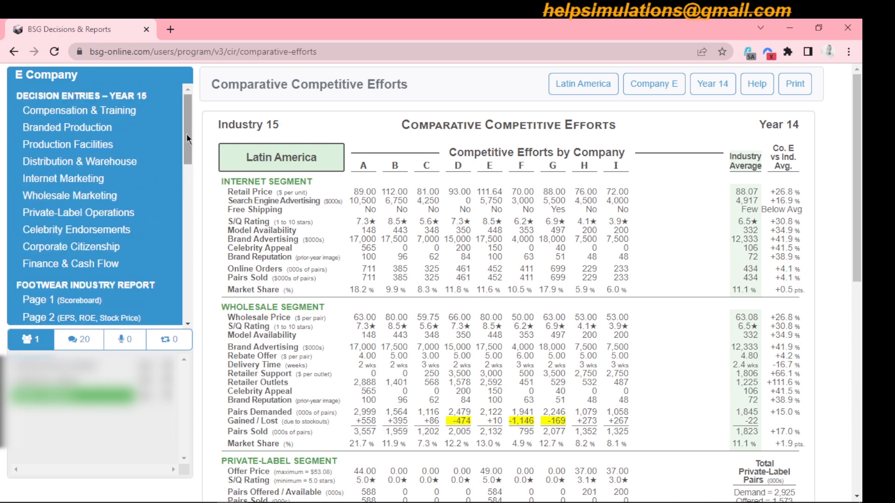
click(96, 130)
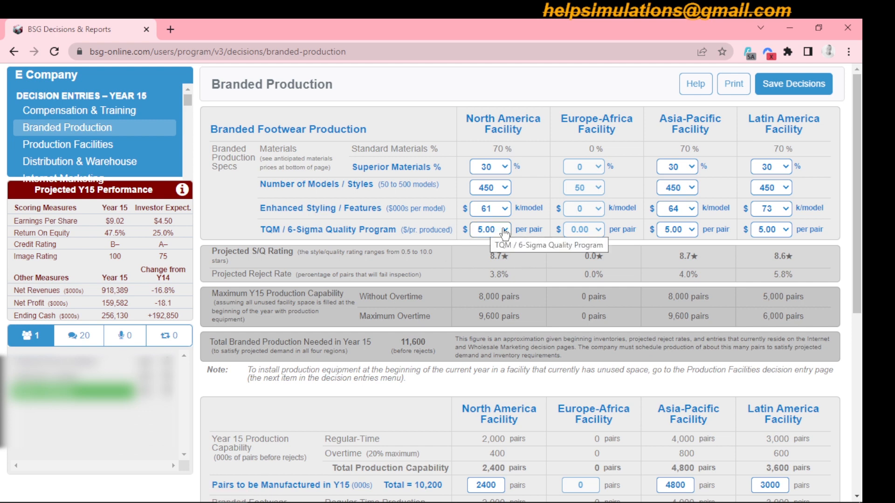
click(503, 188)
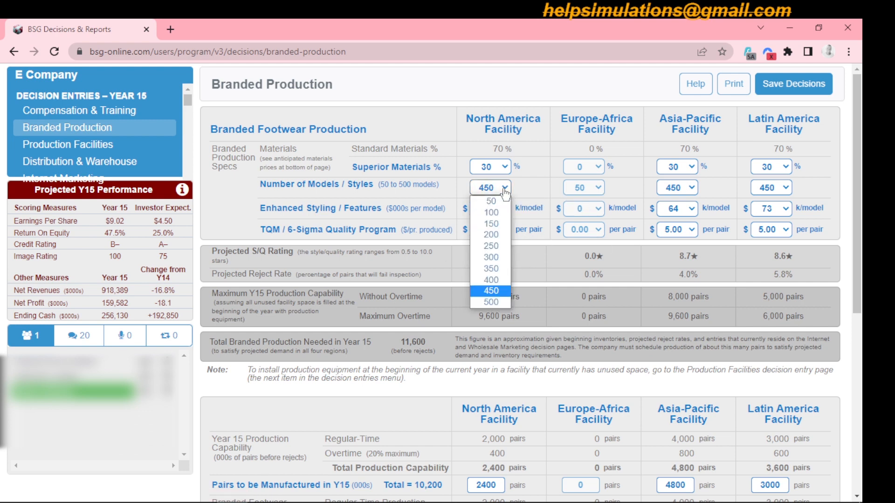
click(491, 302)
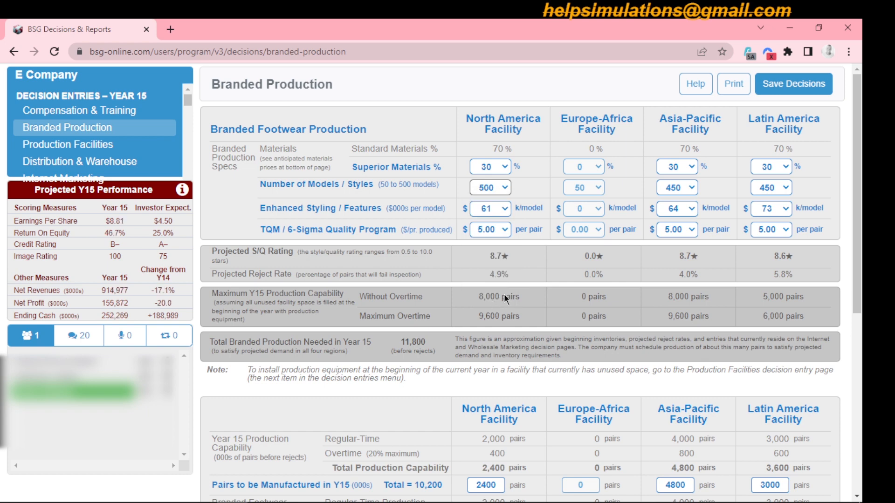
click(694, 188)
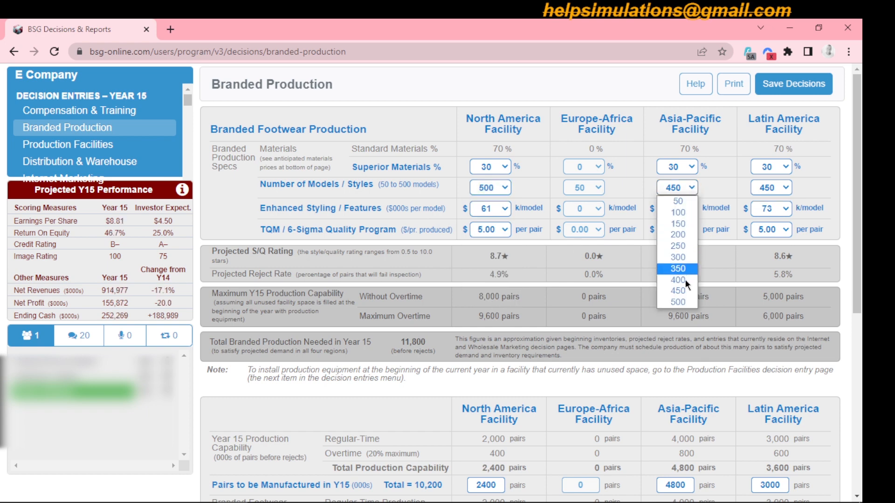
click(683, 302)
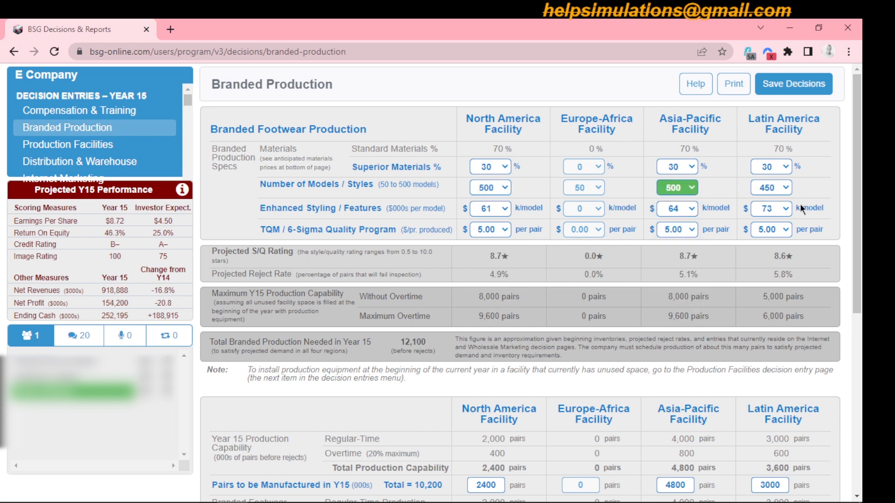
click(774, 188)
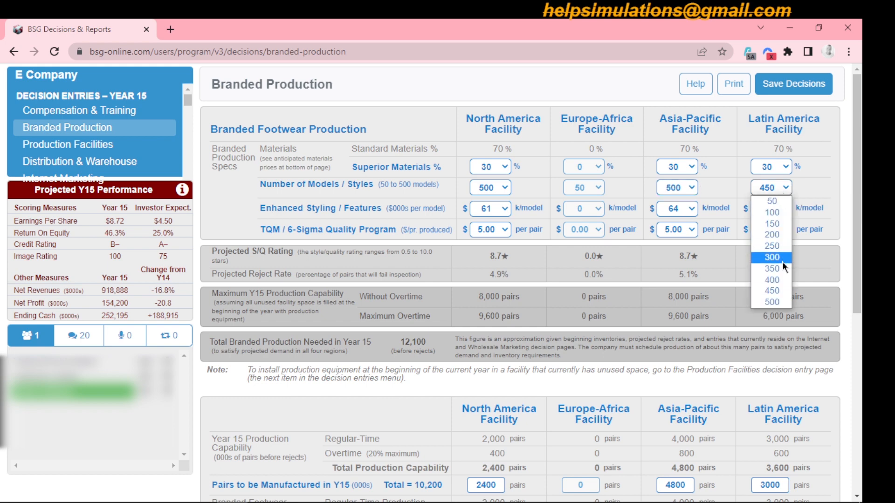
click(779, 302)
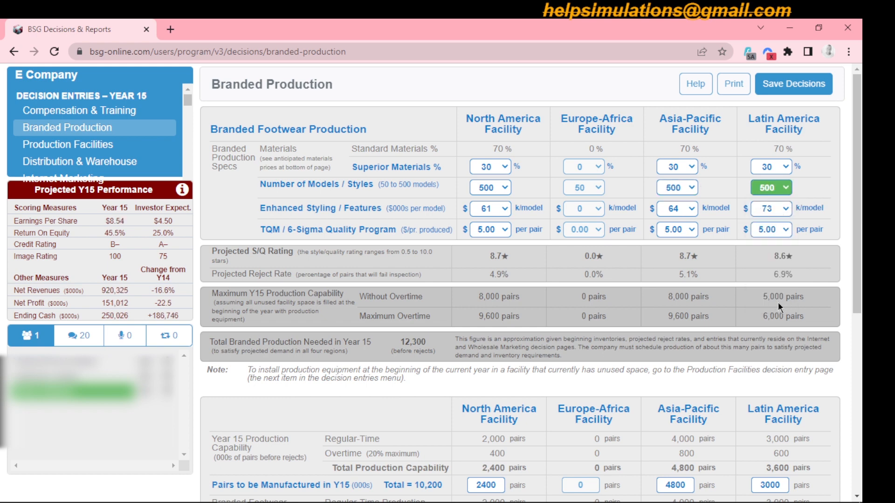
Set superior materials to 40% for the North America, Asia-Pacific and Latin America facilities.
click(506, 167)
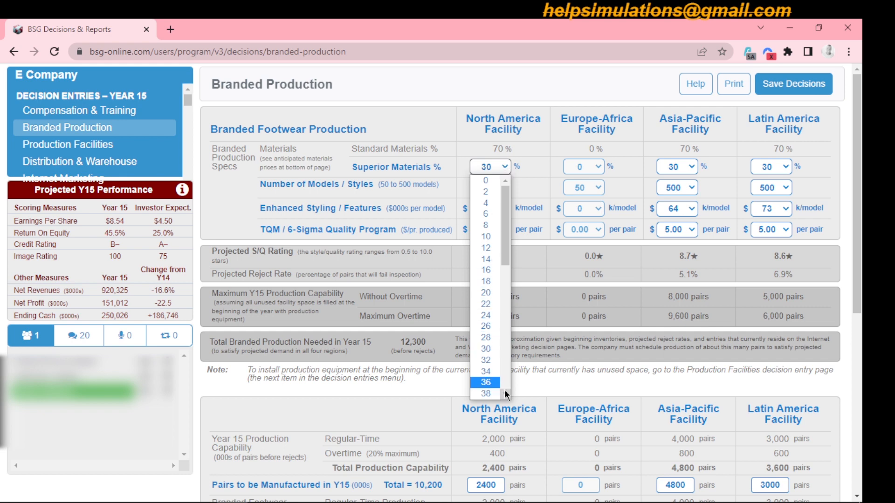
scroll(507, 392, down, 3)
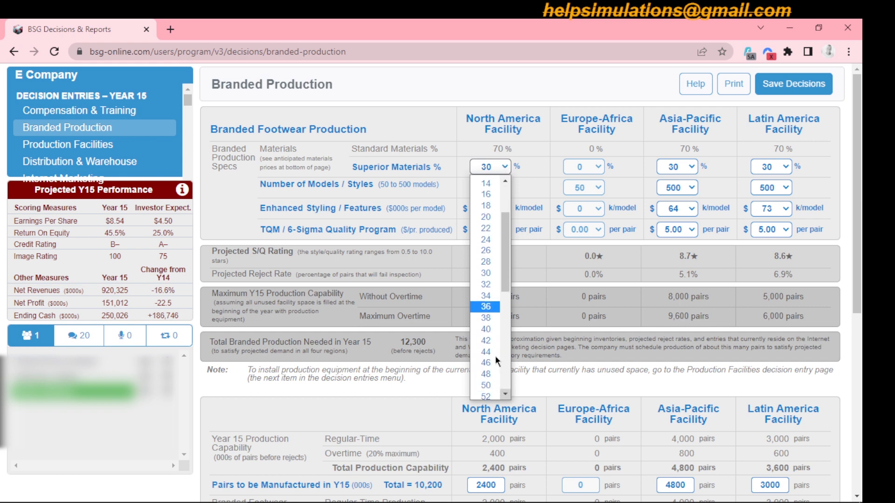
click(487, 330)
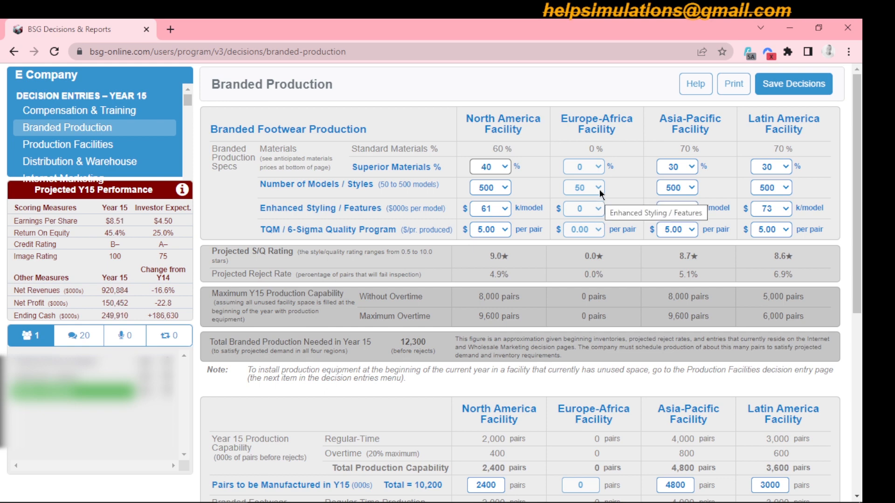
click(691, 167)
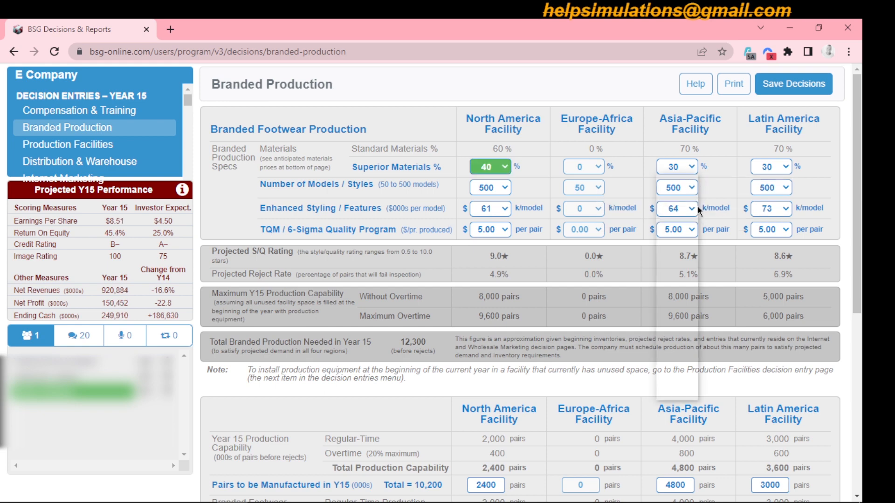
drag(692, 240, 693, 241)
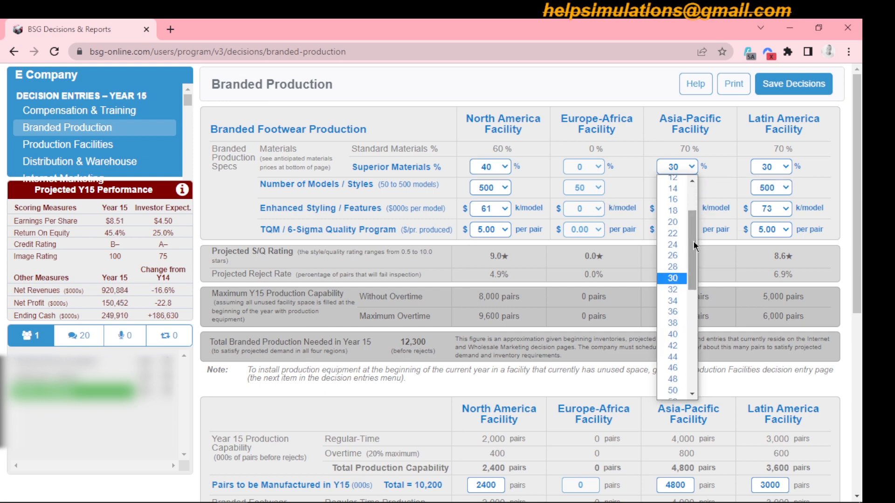
click(674, 336)
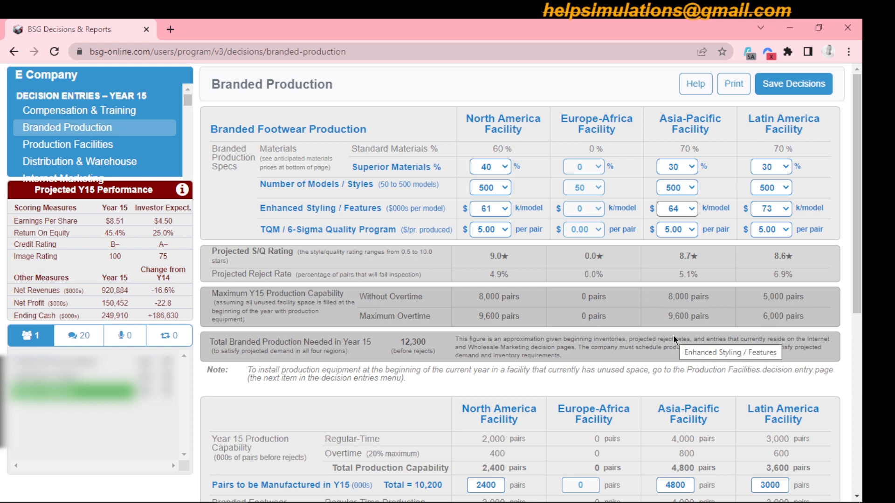
click(786, 166)
drag(788, 221, 788, 231)
click(766, 377)
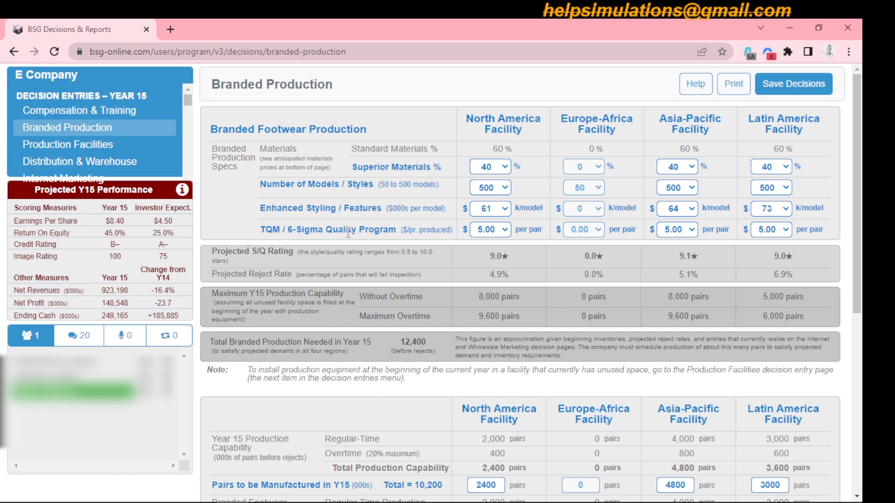
Set enhanced styling/features for the North America facility to $49k per model.
click(484, 214)
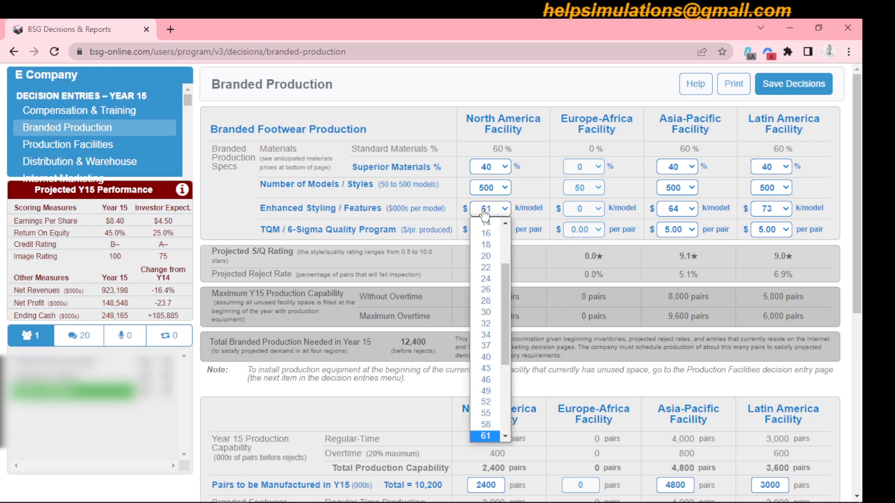
click(485, 214)
key(Down)
key(Down)
key(Down)
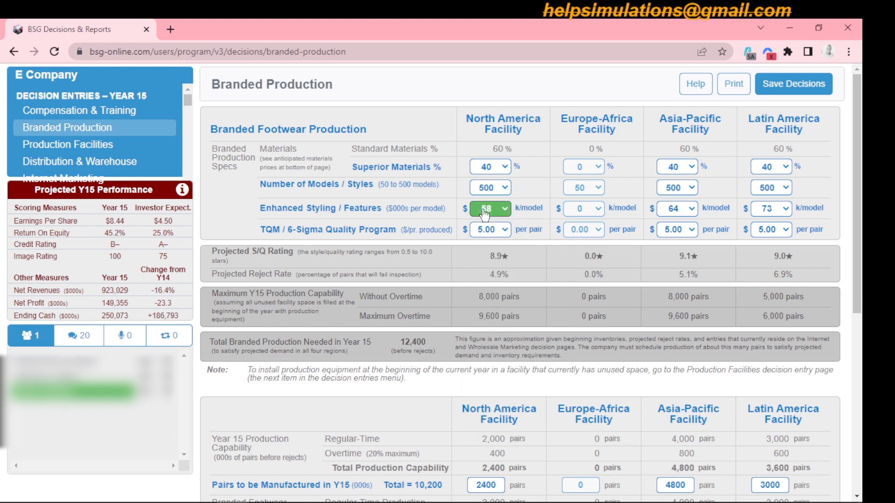
key(Up)
key(Up)
key(Up)
key(Up)
key(Up)
key(Up)
key(Up)
key(Up)
key(Up)
key(Up)
key(Up)
key(Up)
key(Up)
key(Up)
key(Up)
Set enhanced styling/features for the Asia-Pacific facility to $52k per model.
click(668, 213)
click(672, 214)
key(Up)
key(Up)
key(Up)
key(Up)
key(Up)
key(Up)
key(Up)
key(Up)
key(Up)
key(Up)
key(Up)
key(Up)
key(Up)
key(Up)
key(Up)
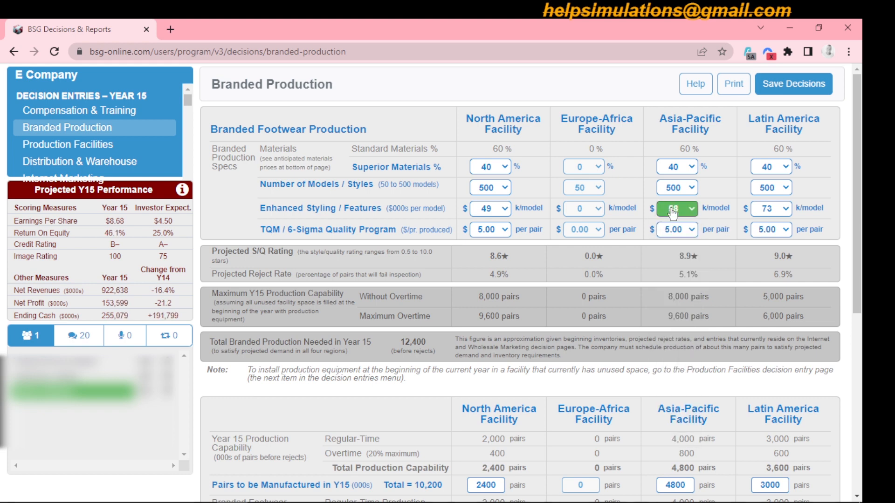
key(Down)
key(Down)
key(Down)
key(Up)
key(Up)
key(Up)
key(Up)
key(Up)
key(Up)
key(Down)
key(Down)
key(Down)
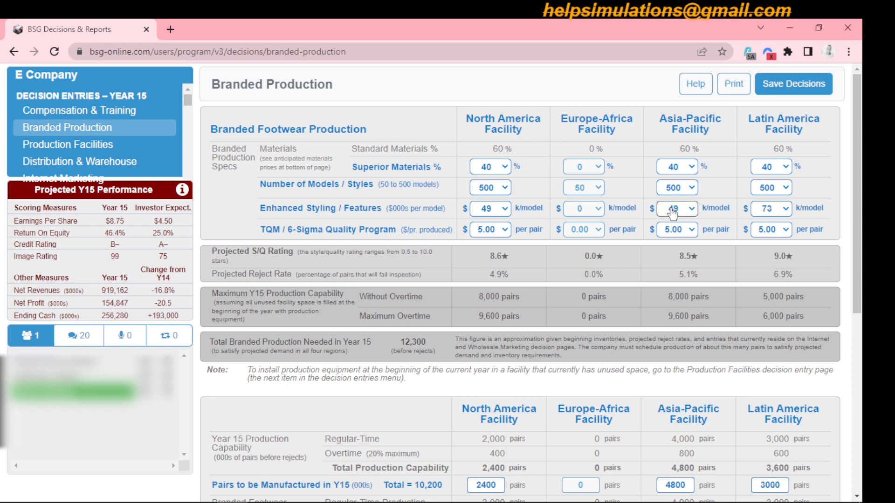
key(Down)
key(Down)
key(Down)
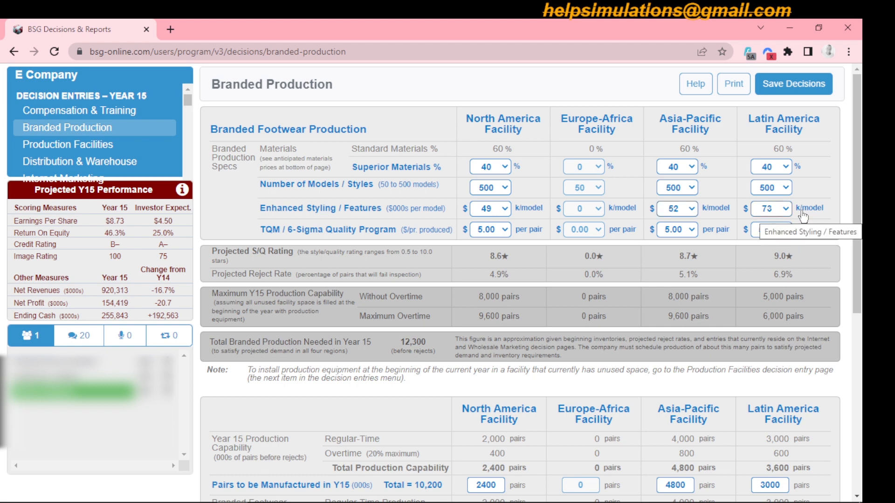
Reduce enhanced styling/features for the Latin America facility to $61k per model.
click(773, 210)
click(773, 210)
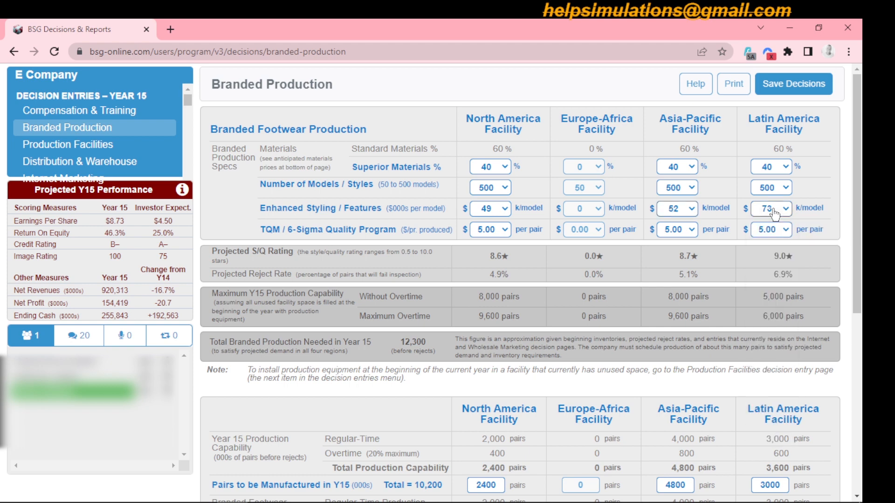
key(Up)
key(Up)
key(Up)
key(Up)
key(Up)
key(Up)
key(Up)
key(Up)
key(Up)
key(Up)
key(Up)
key(Up)
Open the Wholesale Marketing decisions and set the wholesale price to retailers to 75.00 in North America and 81.00 in Europe-Africa.
drag(861, 184, 863, 277)
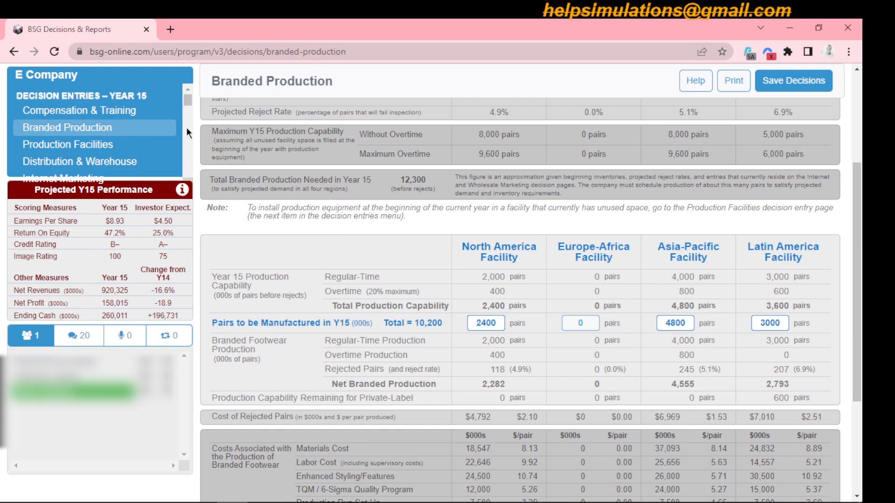
drag(189, 108, 188, 113)
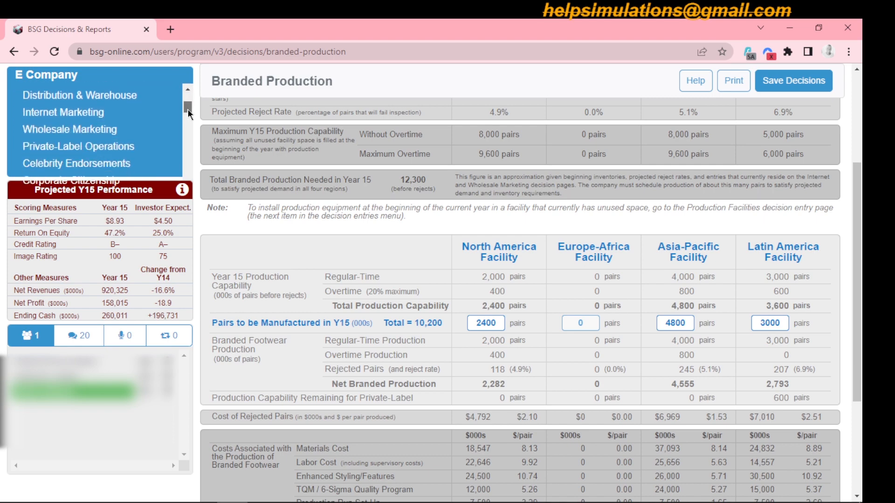
click(110, 135)
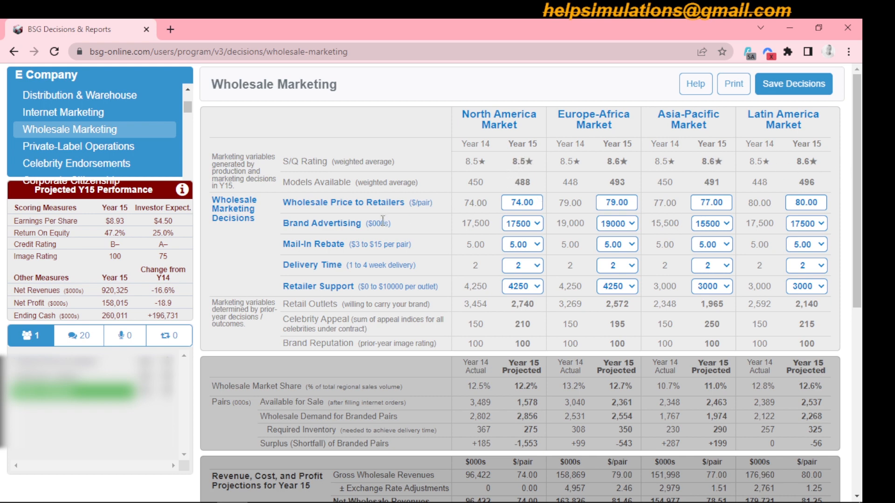
double_click(525, 205)
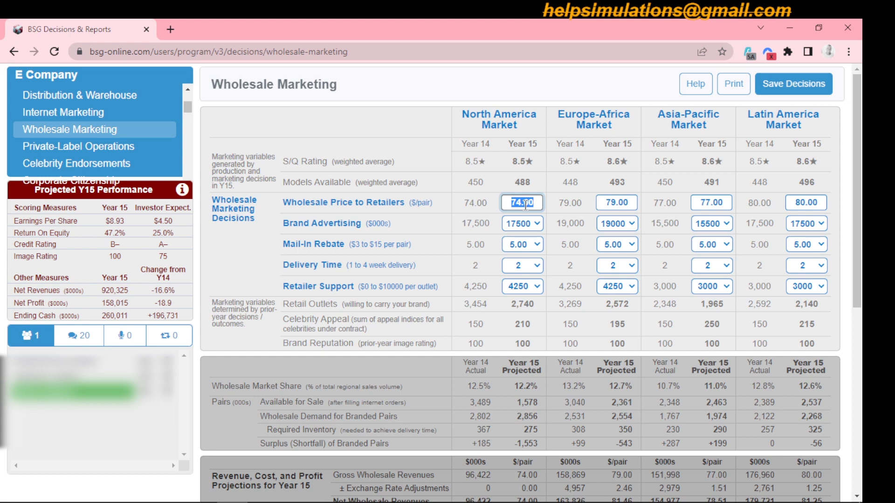
text(75.00)
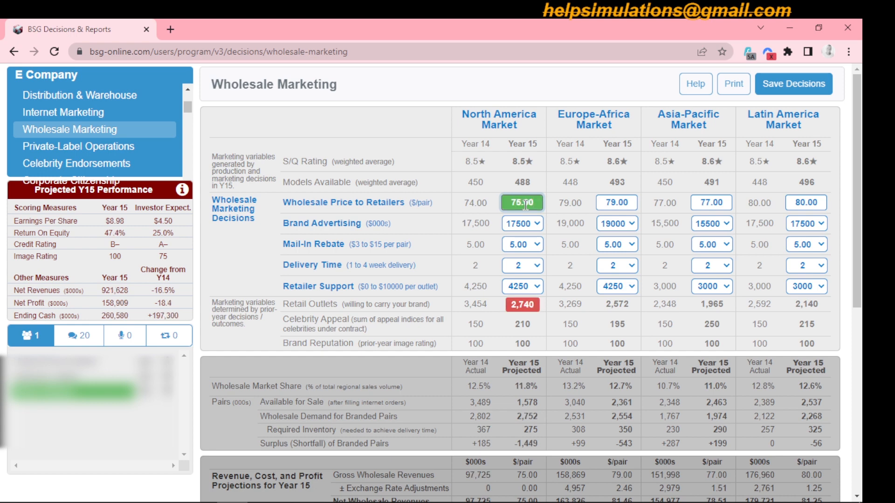
double_click(625, 204)
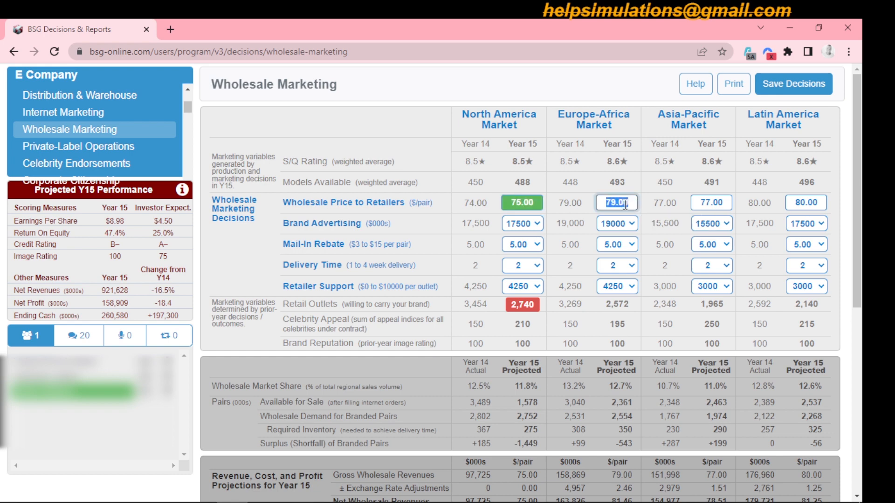
text(80.00)
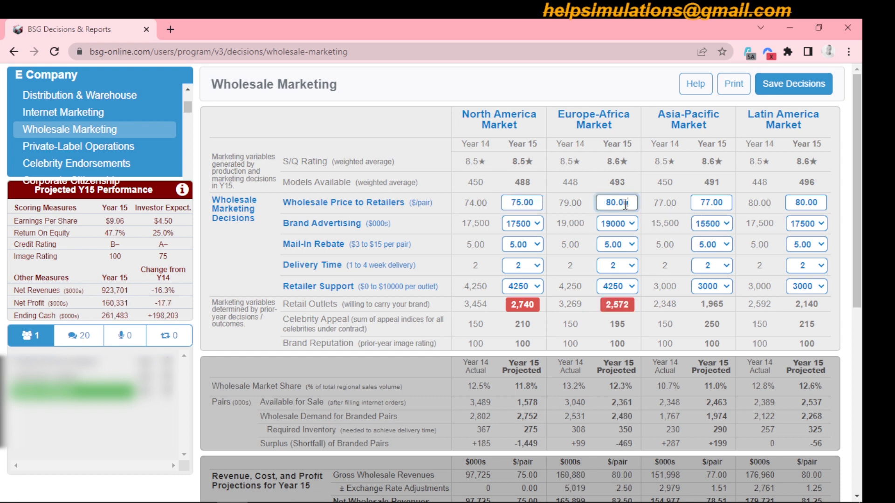
key(Up)
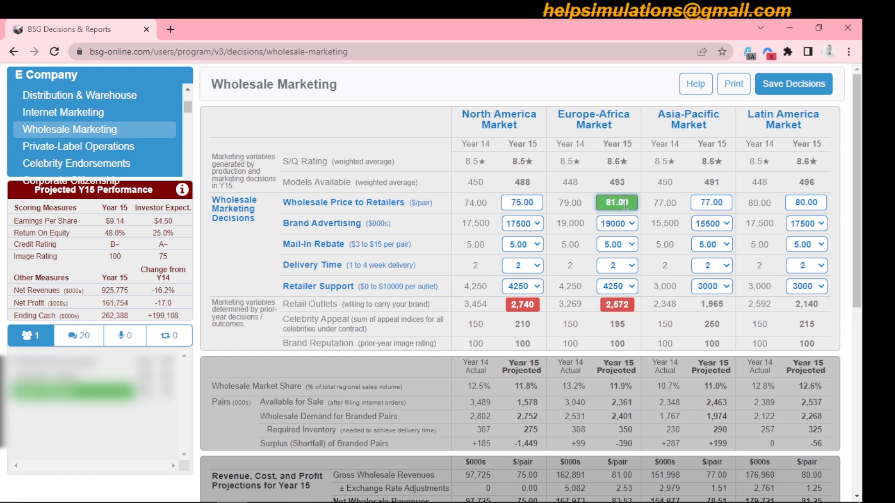
Set the wholesale price to retailers to 79.00 in Asia-Pacific and 81.00 in Latin America.
click(720, 203)
click(720, 203)
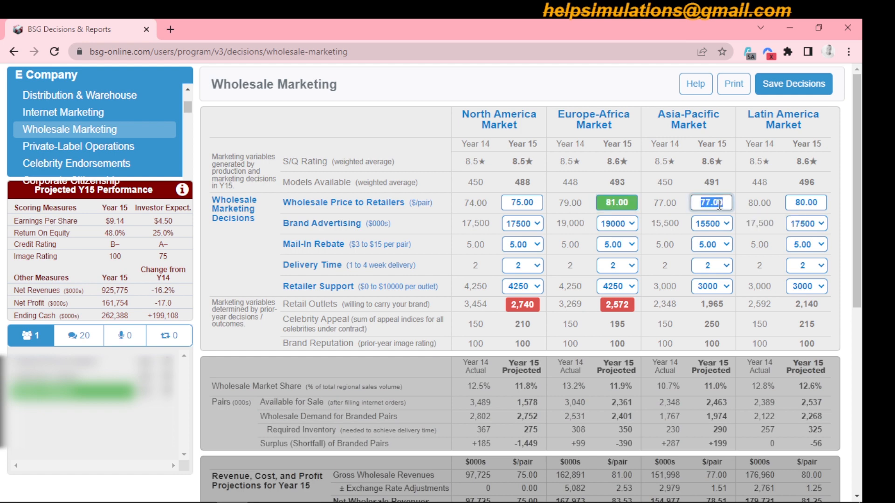
click(720, 203)
double_click(720, 203)
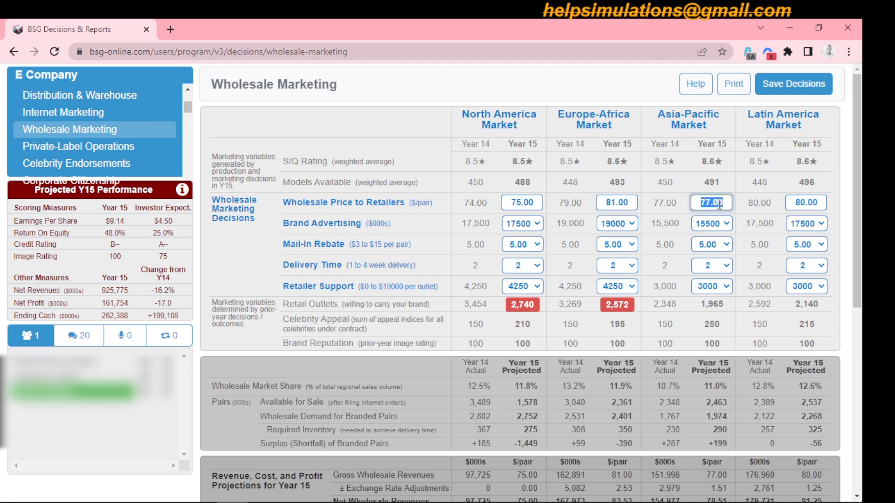
text(79.00)
key(Return)
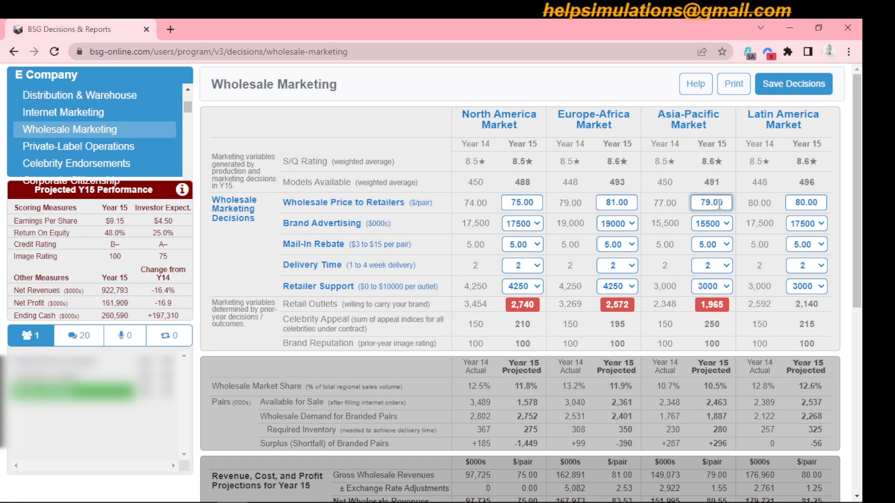
double_click(808, 202)
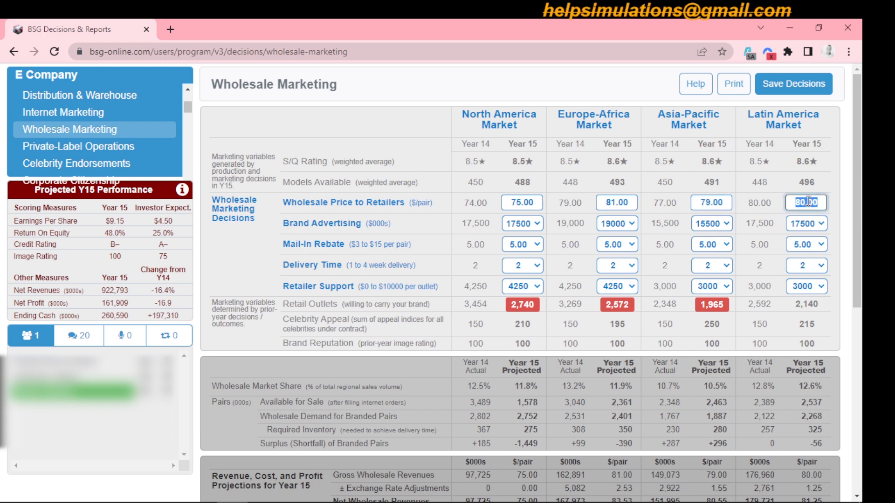
text(81.00)
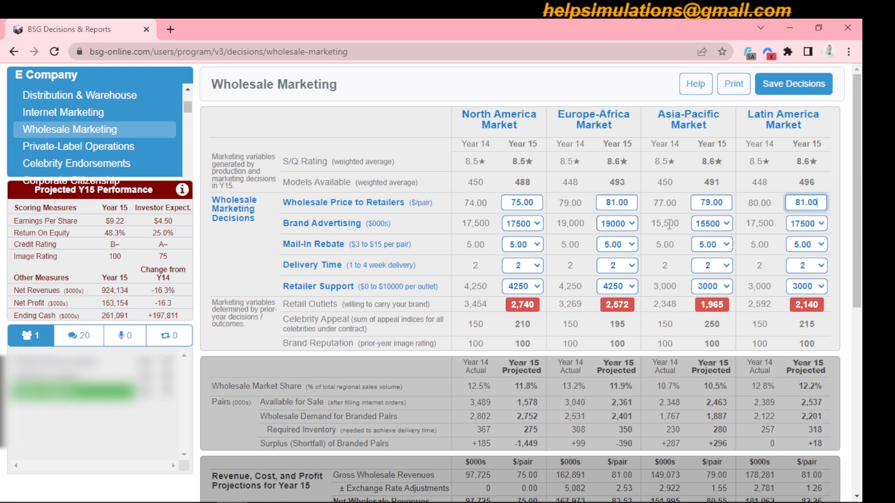
Set Year 15 brand advertising for the Asia-Pacific market to 16000.
click(722, 224)
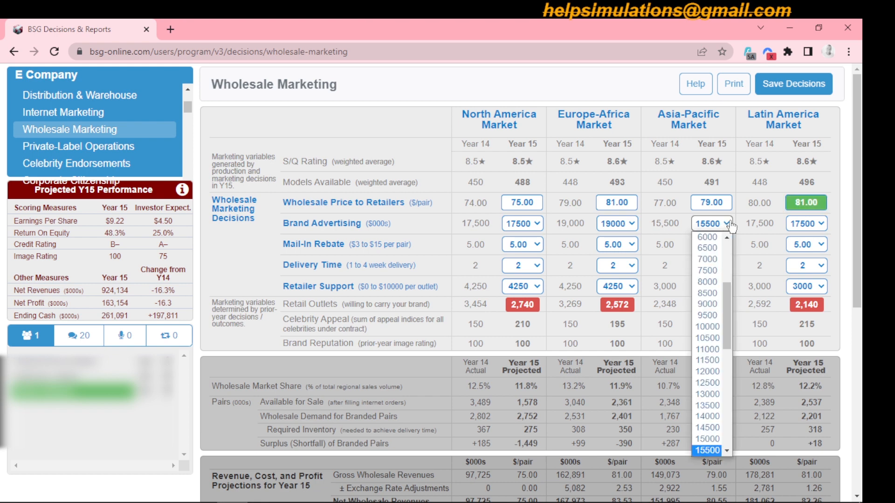
click(727, 451)
click(708, 436)
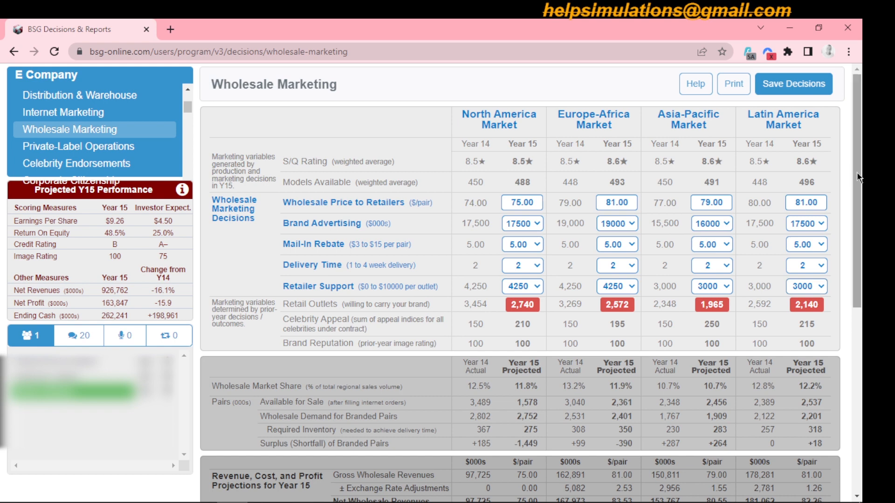
drag(859, 178, 859, 184)
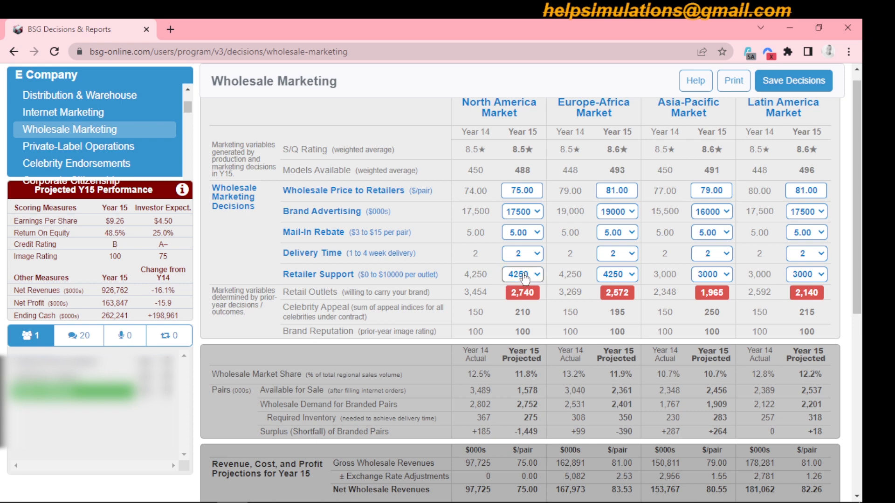
Open the Internet Marketing decisions and set the online retail price to 104.71 in North America and 113.45 in Europe-Africa.
click(111, 117)
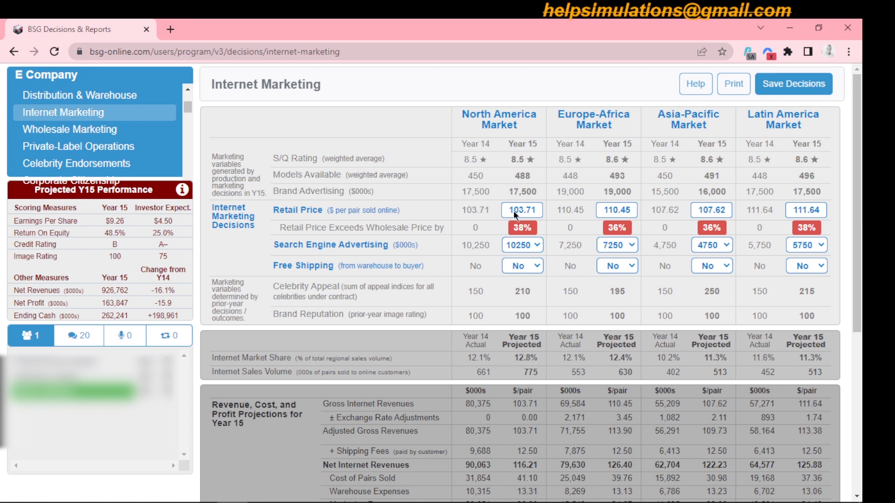
click(525, 210)
double_click(525, 211)
text(104.71)
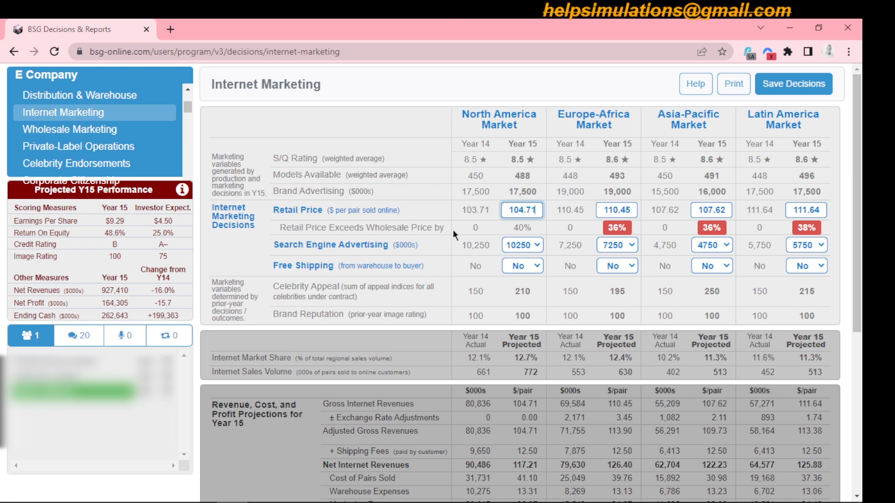
click(624, 211)
key(Up)
key(Up)
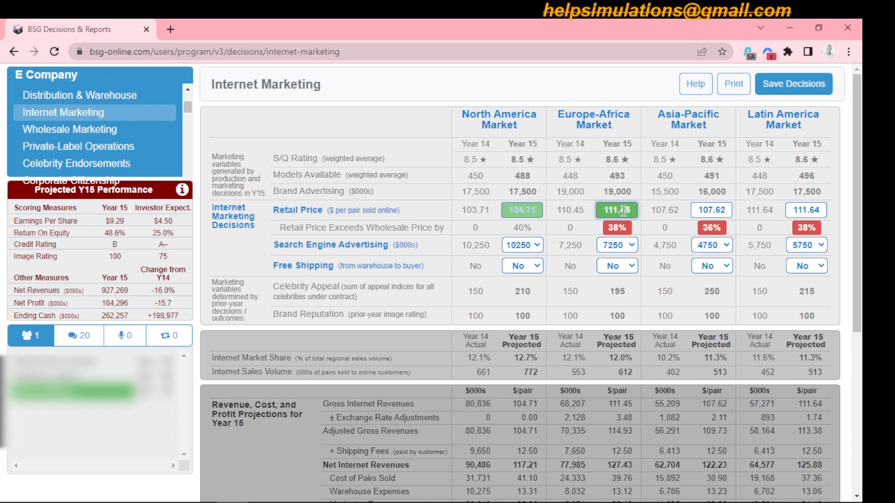
key(Up)
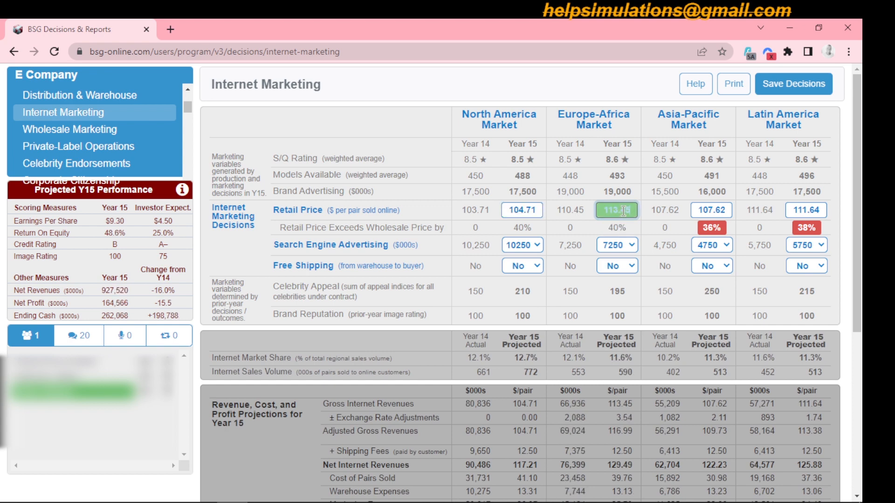
Set the online retail price to 110.62 in Asia-Pacific and 113.64 in Latin America.
click(725, 211)
key(Up)
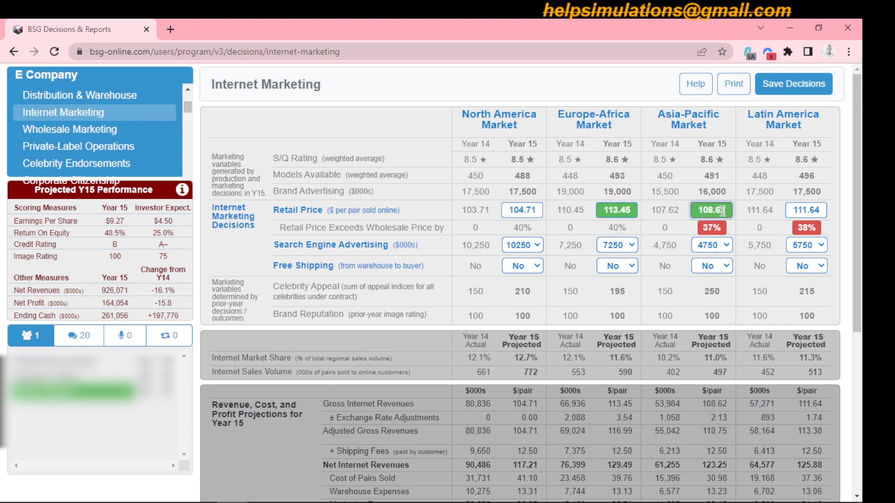
key(Up)
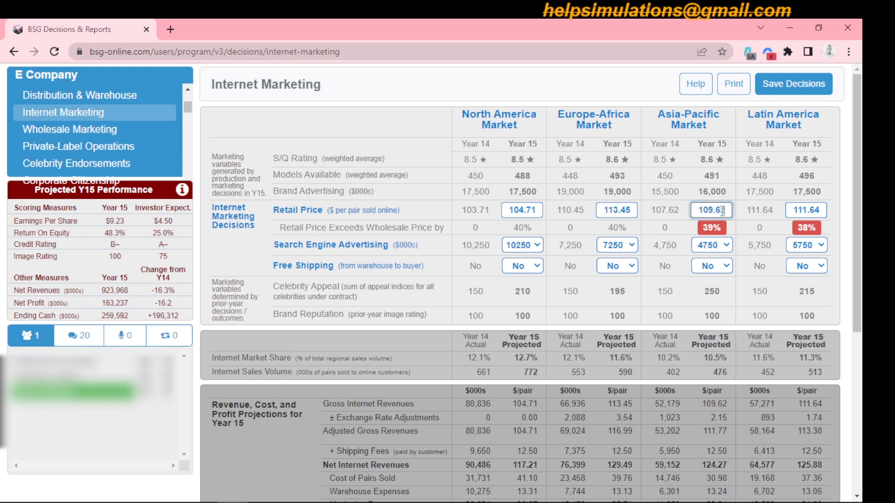
key(Up)
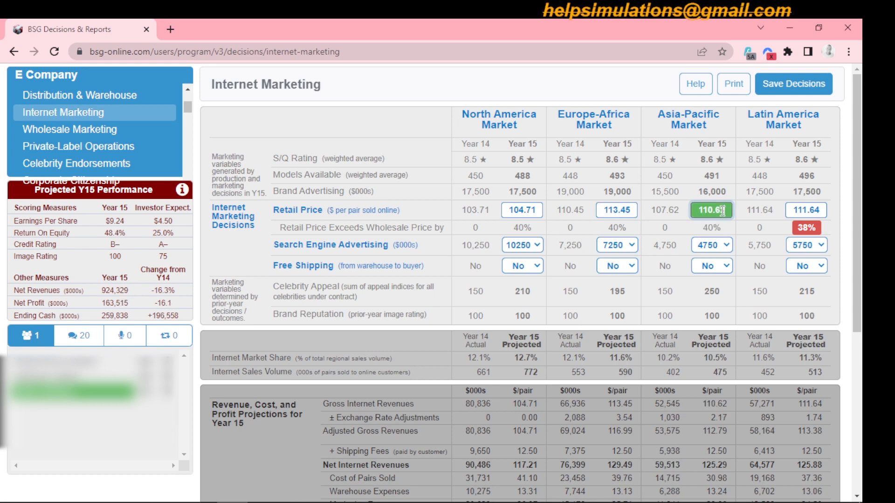
click(811, 210)
key(Up)
key(Up)
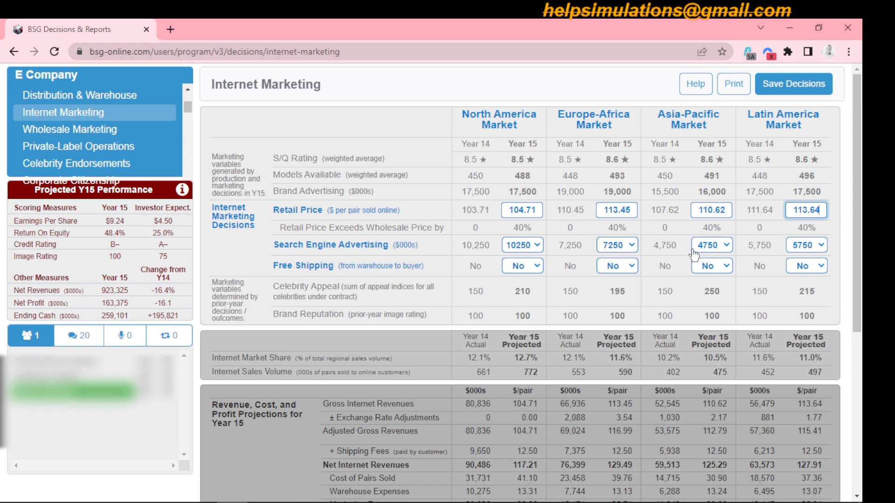
Set Year 15 search engine advertising to 5000 in Asia-Pacific and 6000 in Latin America.
click(718, 248)
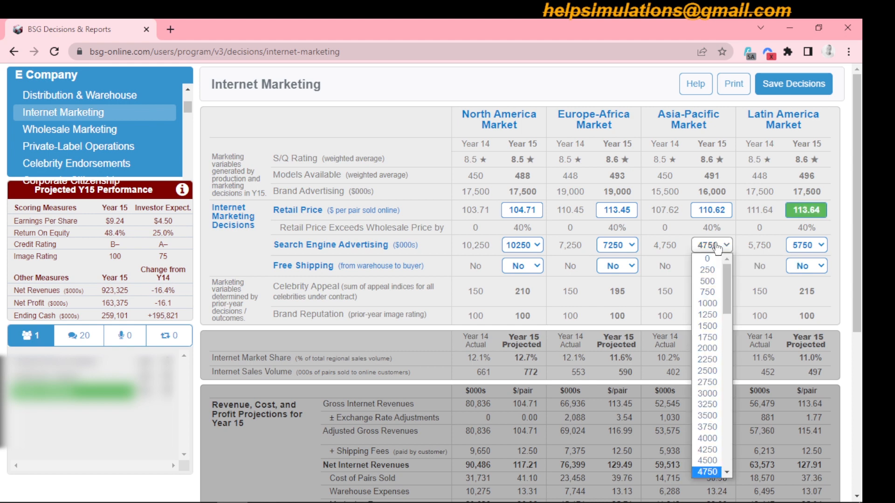
click(717, 248)
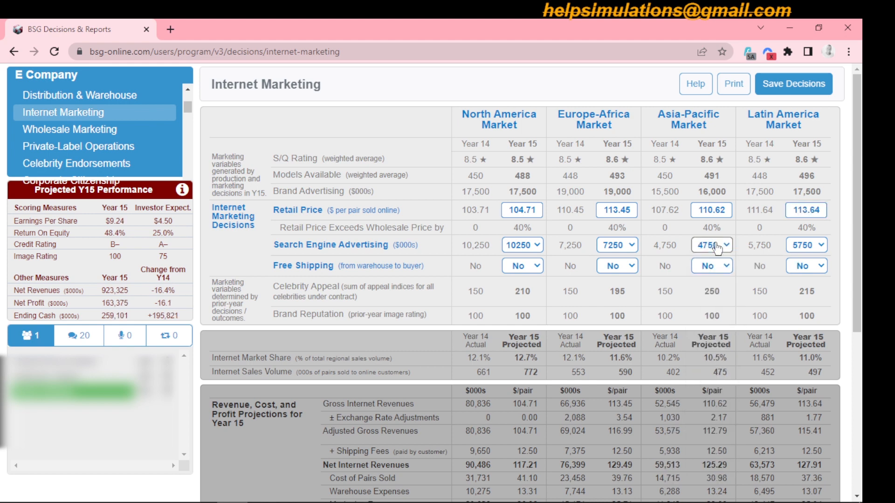
key(Down)
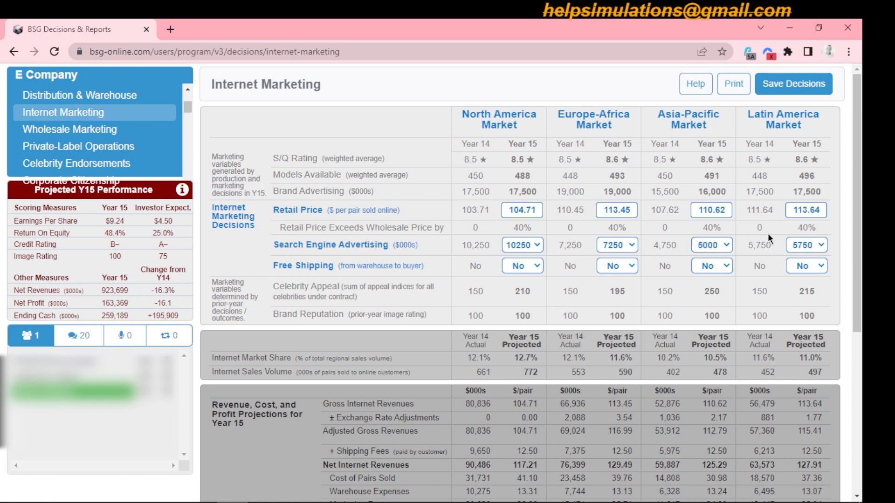
click(802, 245)
click(802, 245)
key(Down)
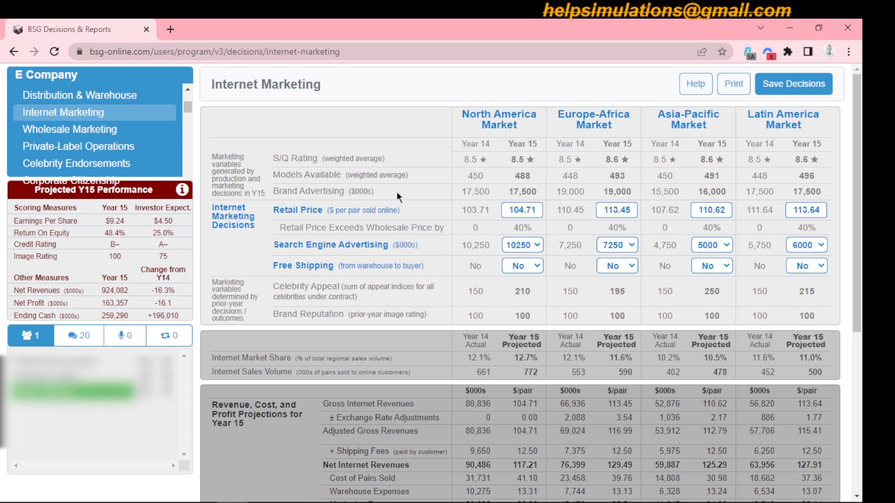
Open the Production Facilities decisions and set the purchase of new production equipment to 3000 for the North America facility.
click(104, 129)
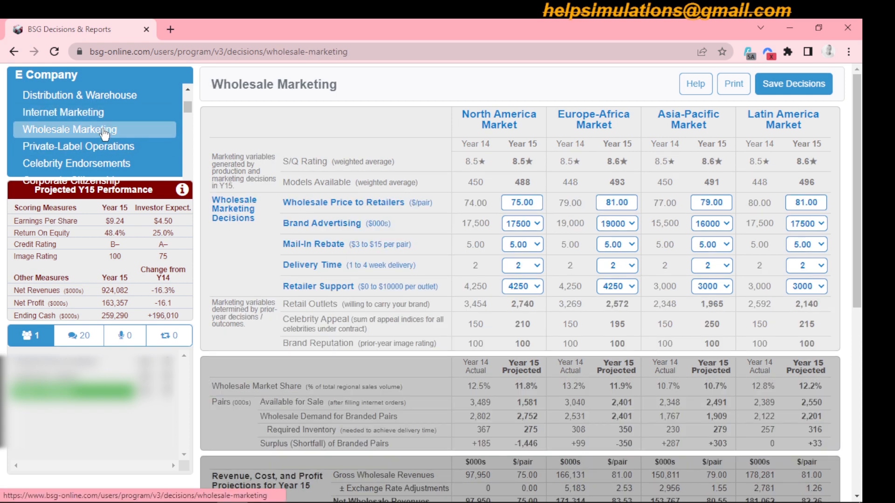
click(109, 116)
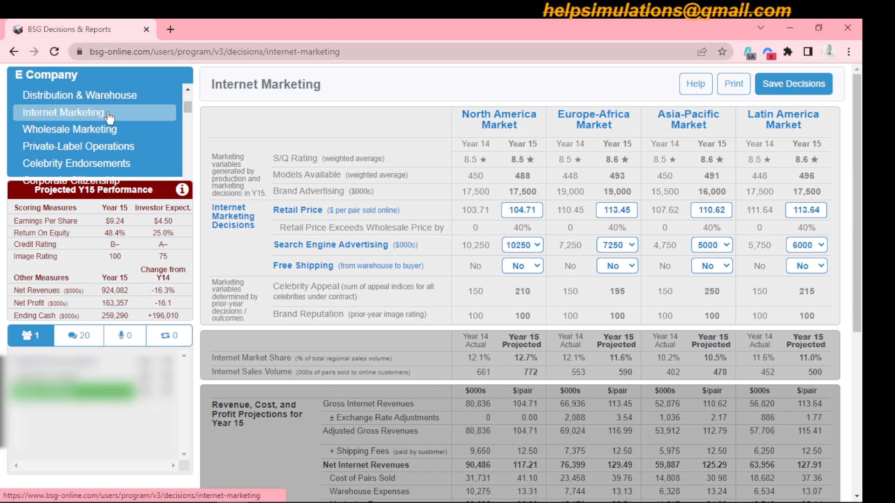
click(188, 89)
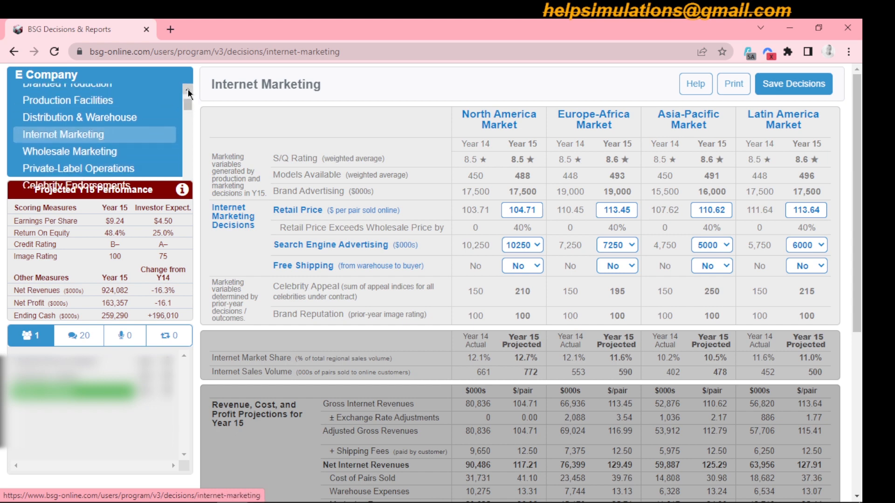
click(125, 105)
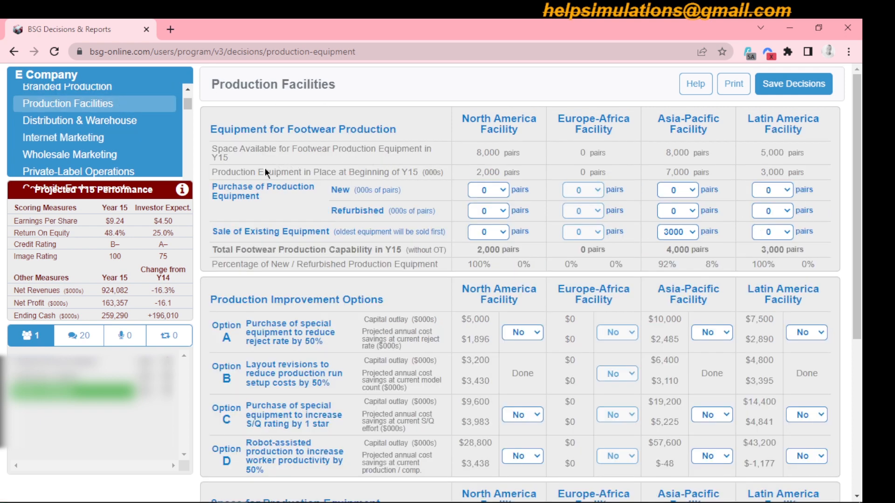
click(503, 191)
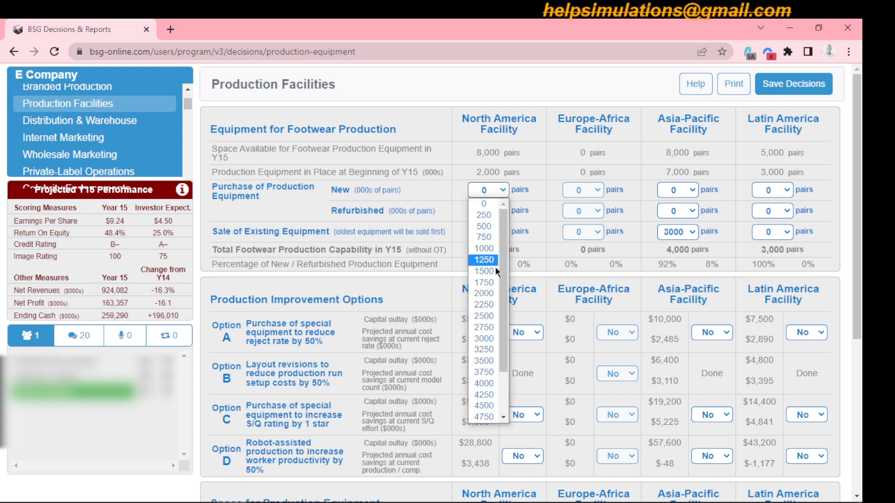
click(494, 339)
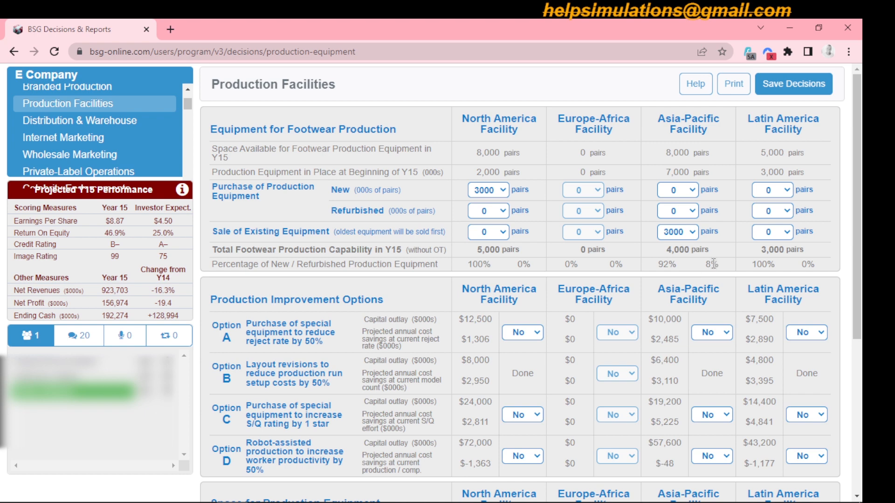
Try a sale of 3500 of existing production equipment at the Asia-Pacific facility.
click(693, 232)
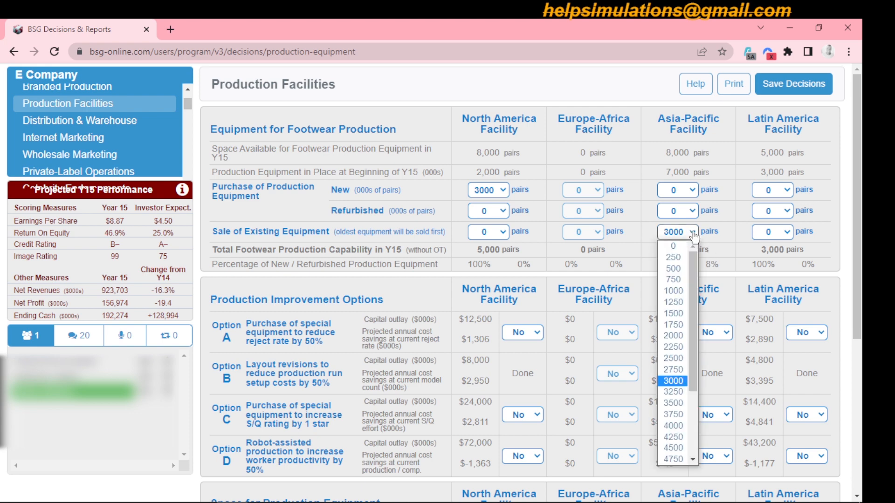
click(678, 382)
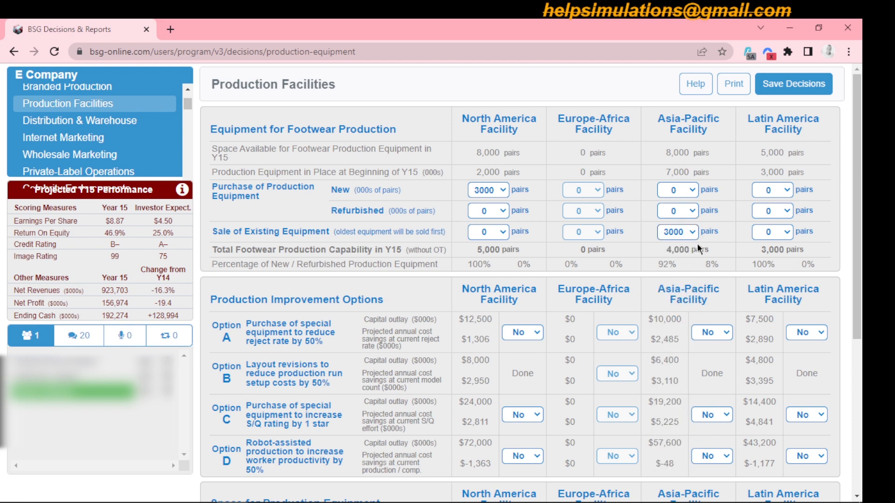
click(693, 233)
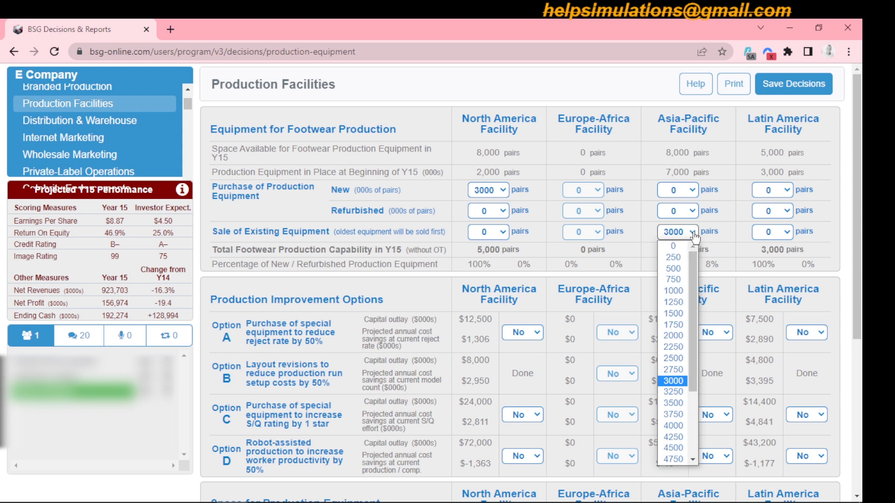
click(679, 403)
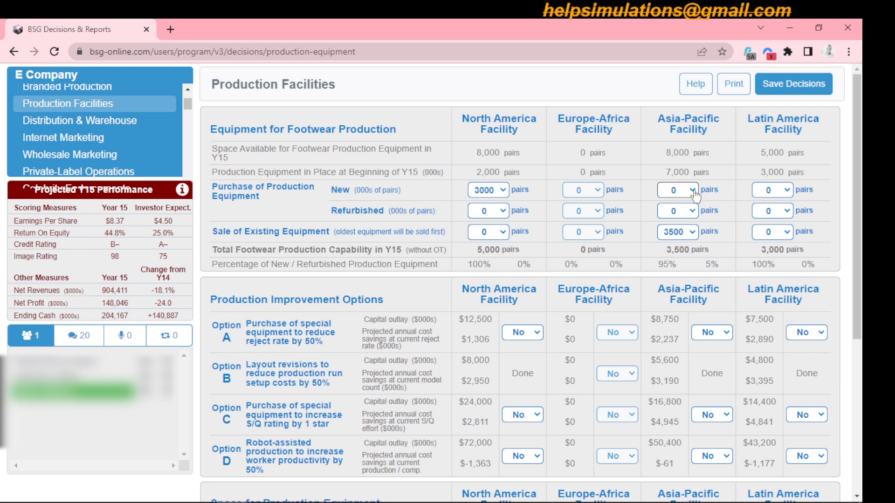
Try a sale of 750 of existing equipment with a purchase of 1000 of new equipment at the Asia-Pacific facility.
click(693, 229)
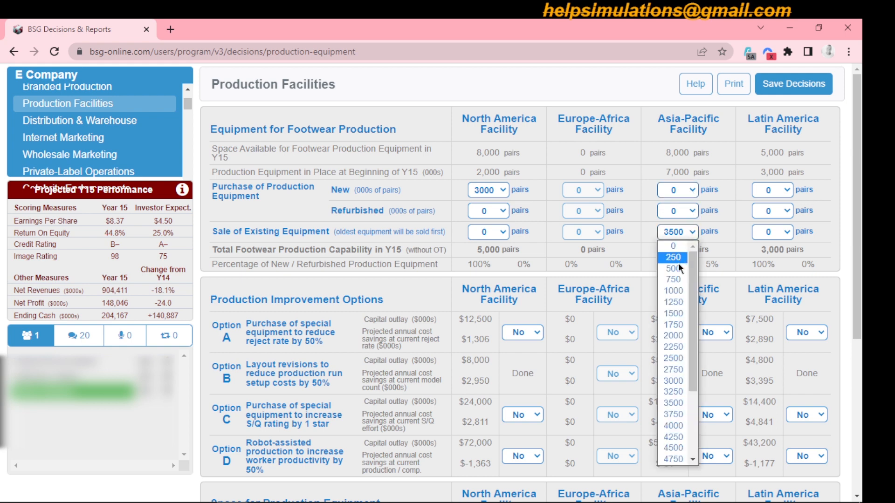
click(678, 279)
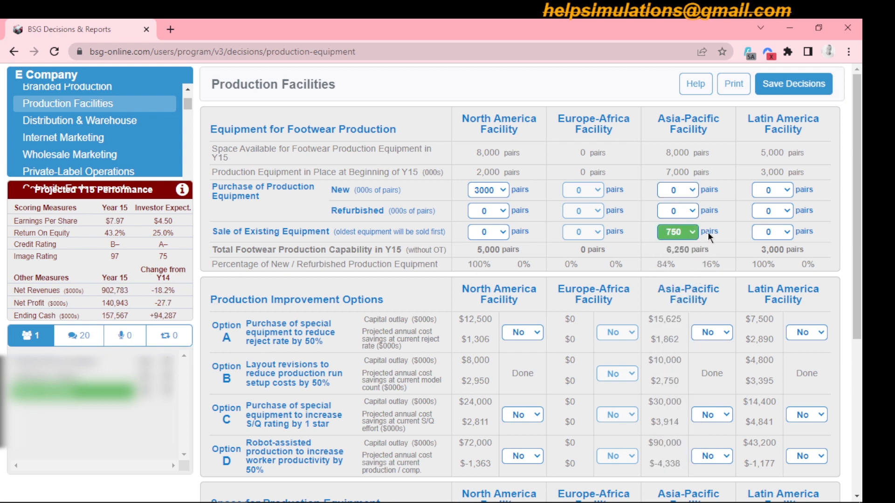
click(693, 192)
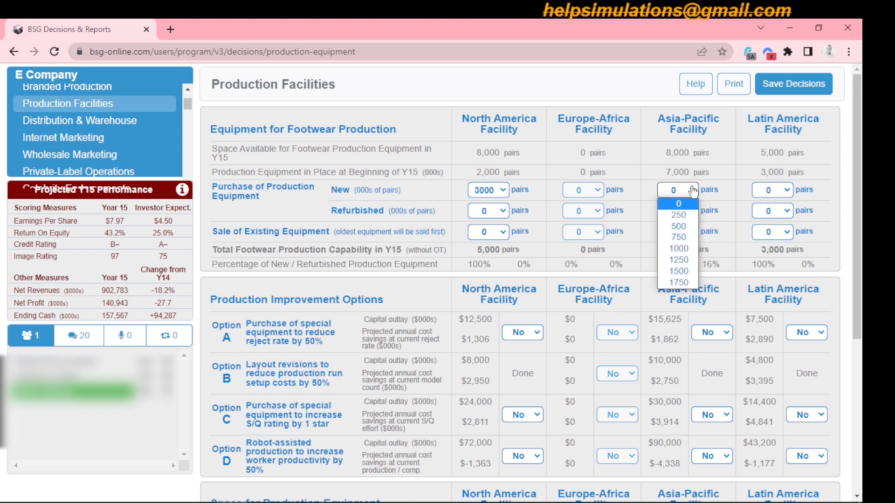
click(681, 248)
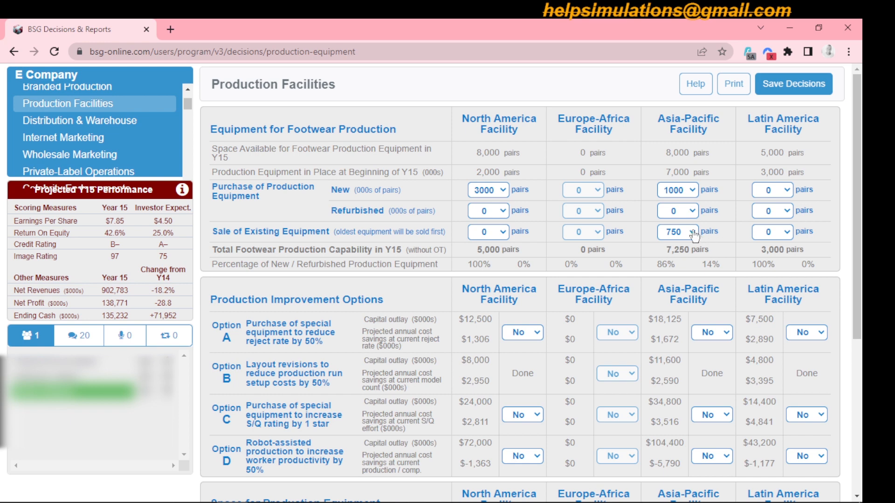
Try a sale of 250 of existing equipment with a new equipment purchase of 0 at the Asia-Pacific facility.
click(694, 235)
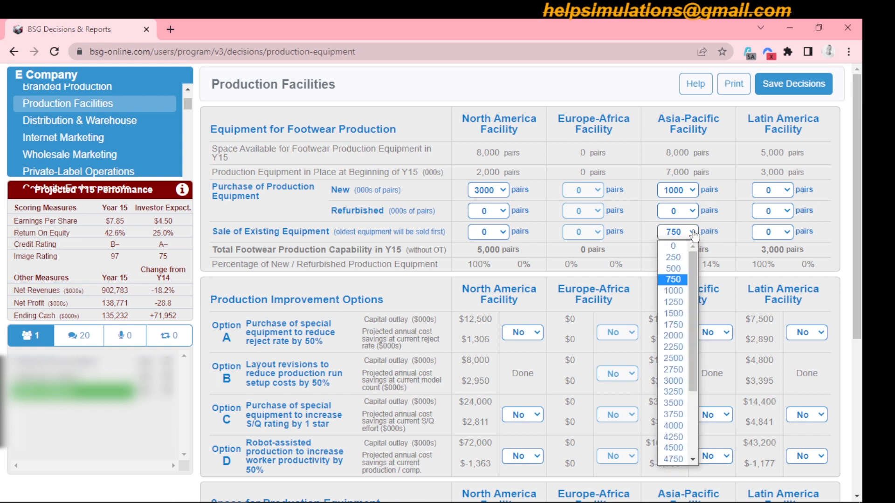
click(681, 257)
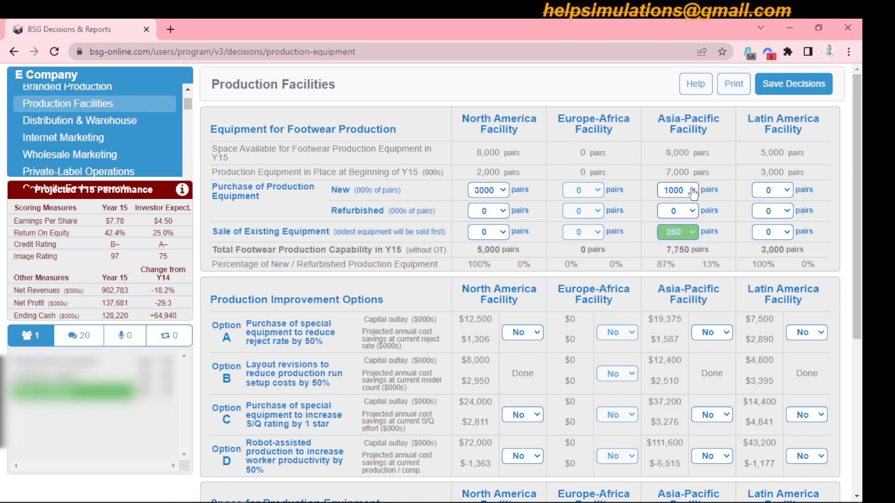
click(694, 190)
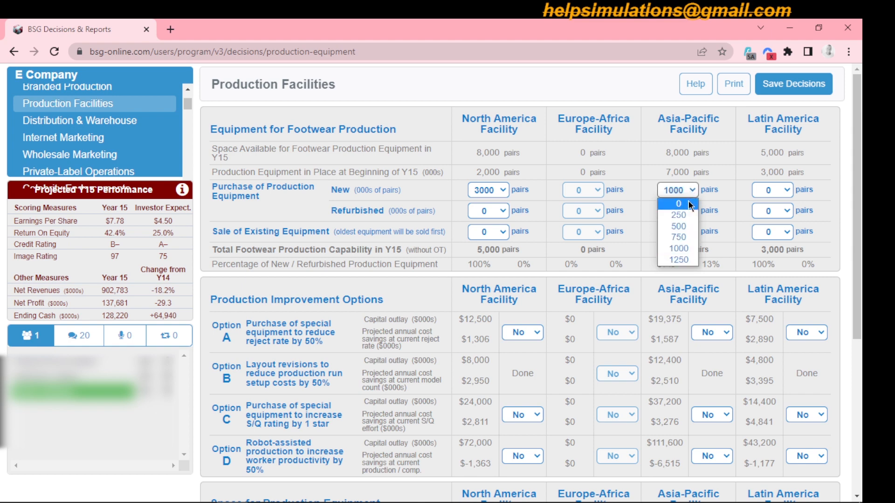
click(692, 192)
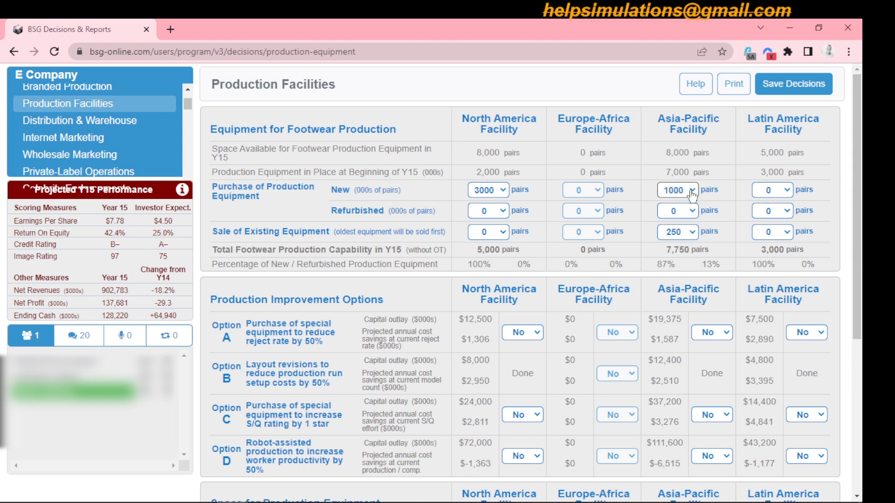
click(693, 192)
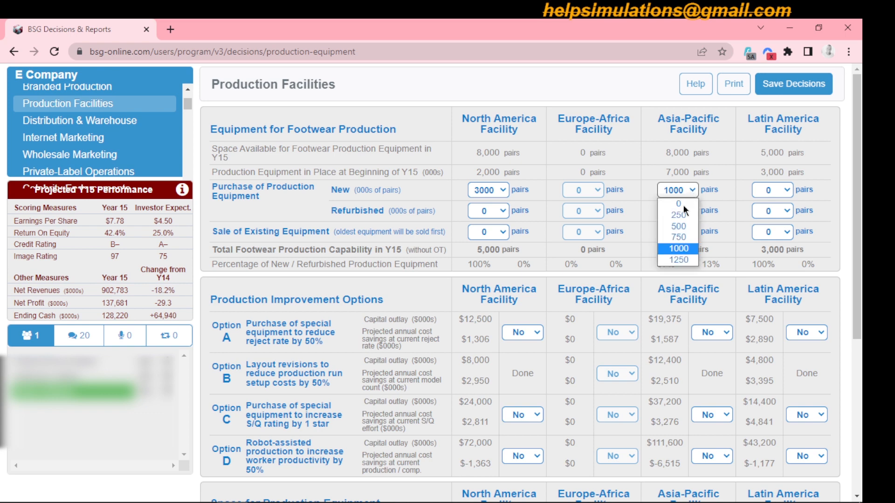
click(680, 206)
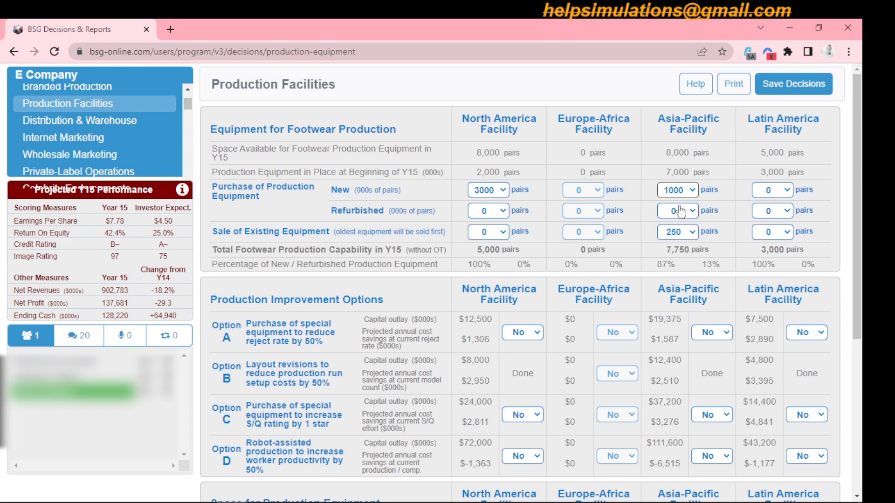
Set the Asia-Pacific facility's sale of existing equipment to 1000 and its purchase of new equipment to 2000.
click(692, 233)
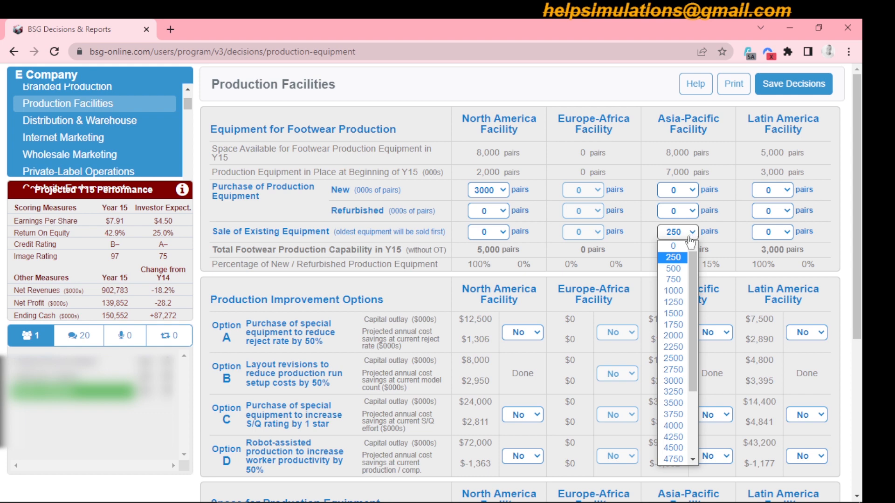
click(675, 292)
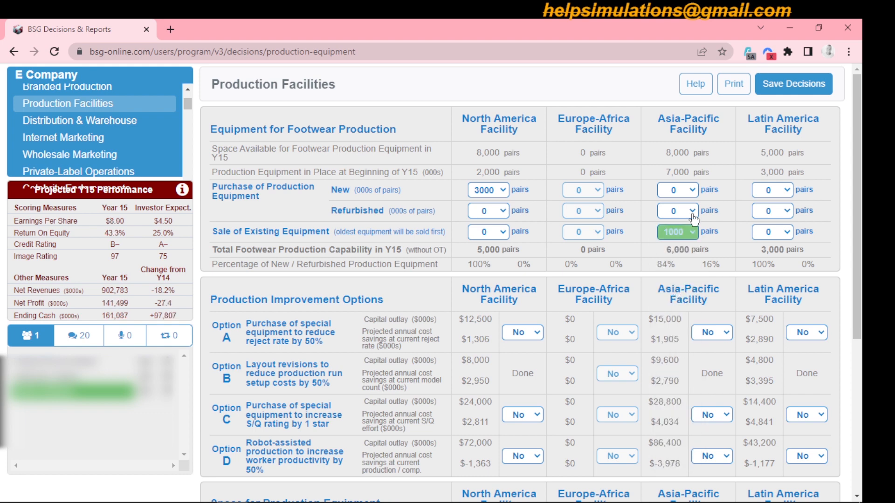
click(693, 191)
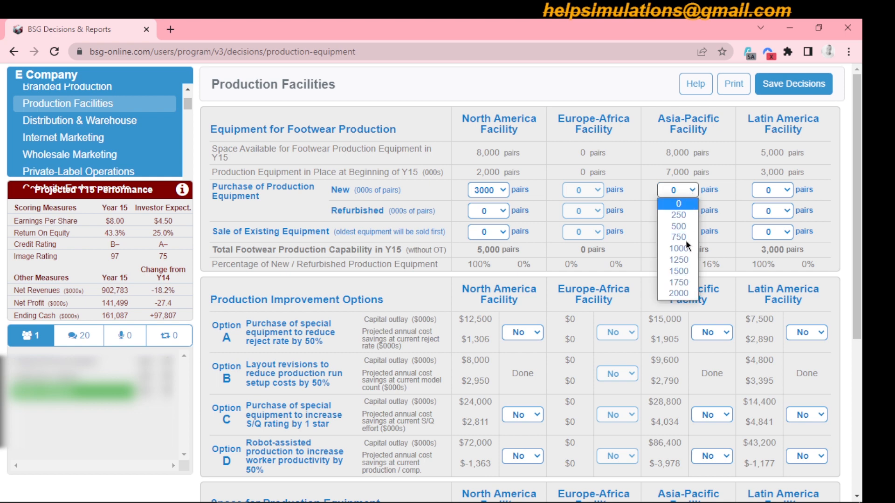
click(686, 297)
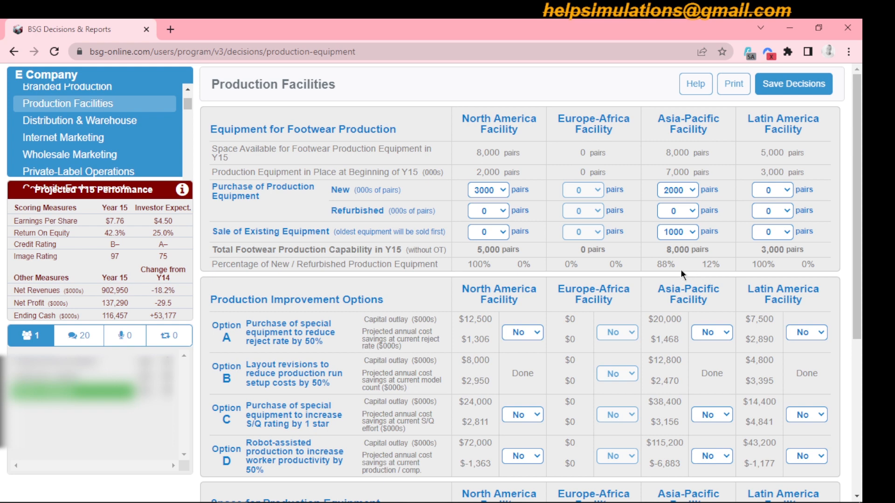
click(691, 194)
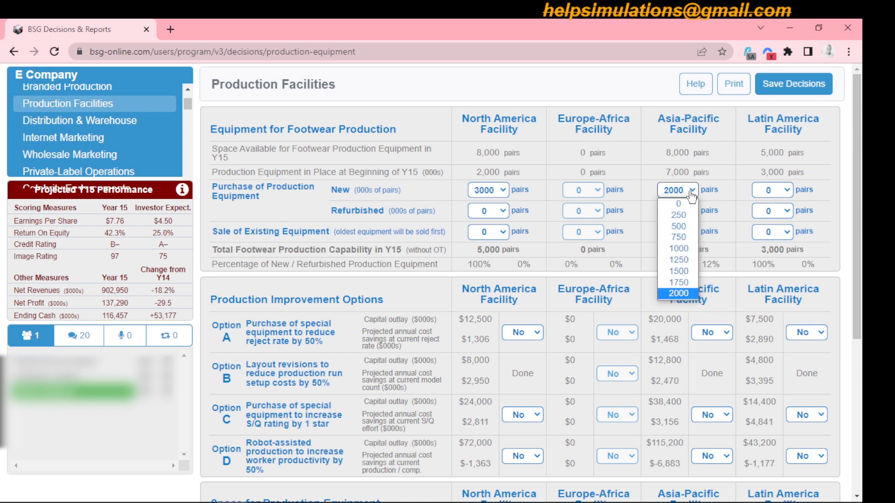
click(686, 295)
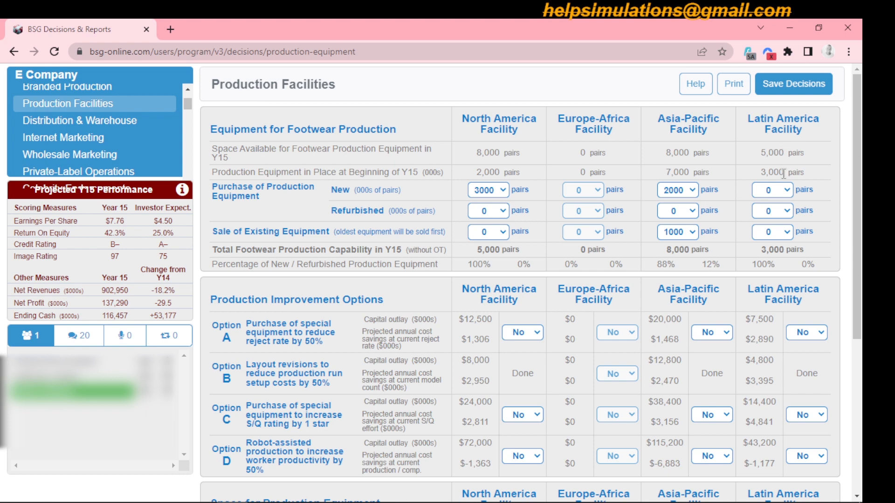
drag(854, 158, 860, 166)
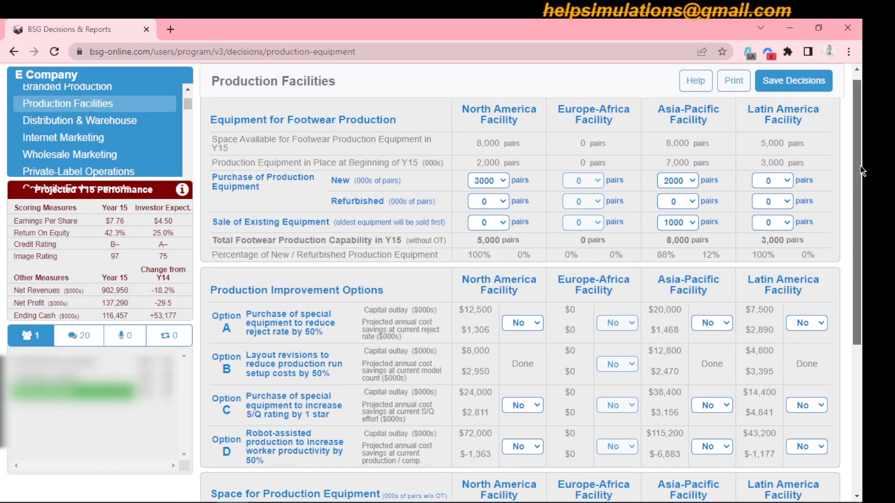
Set the Latin America facility's purchase of new equipment to 500 and the Asia-Pacific facility's sale of existing equipment to 500.
click(787, 183)
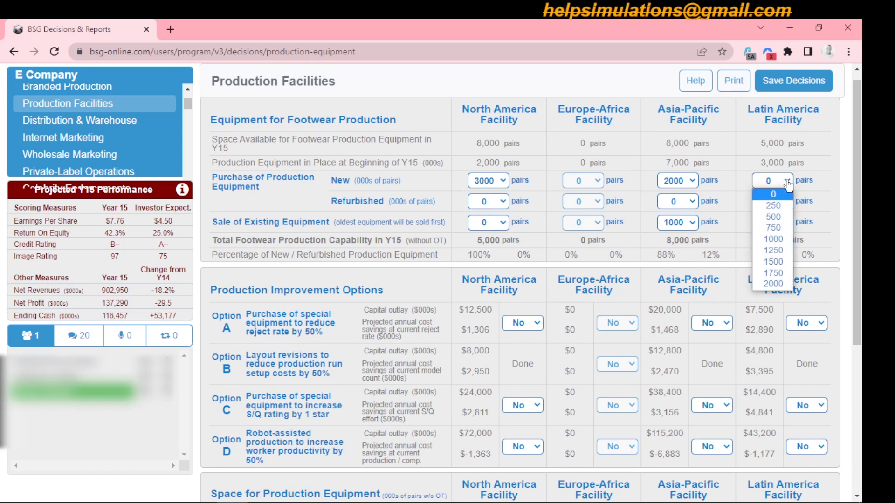
click(774, 217)
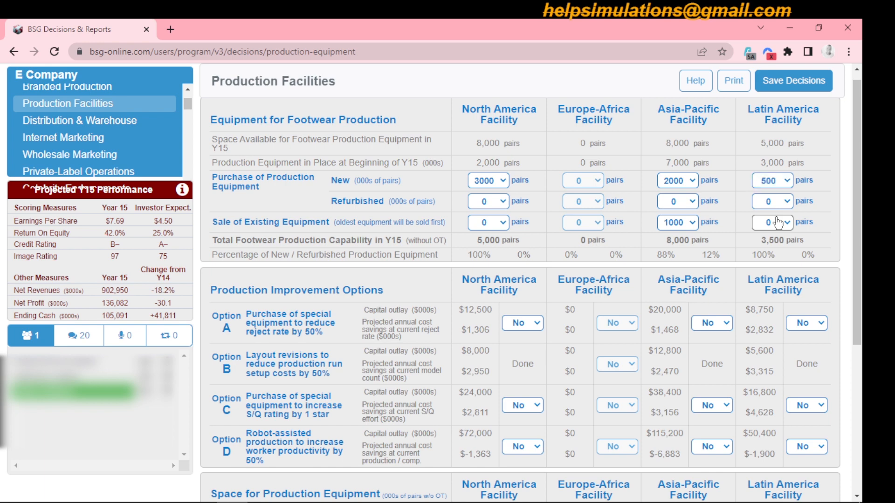
click(693, 223)
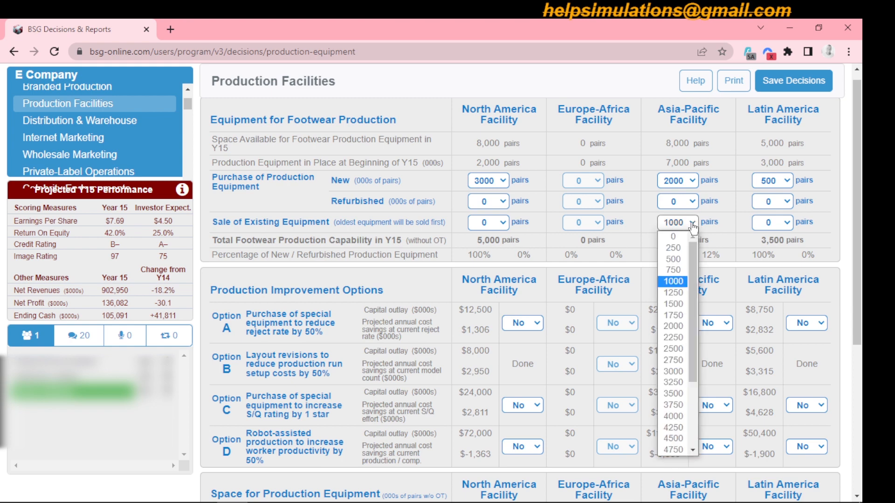
click(679, 259)
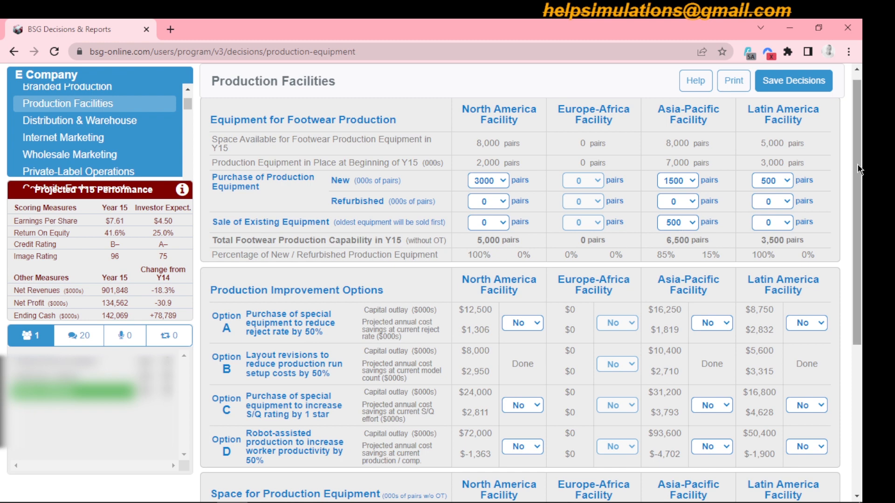
Review the capital outlays and set the North America facility's purchase of new production equipment to 2500.
drag(860, 170, 864, 304)
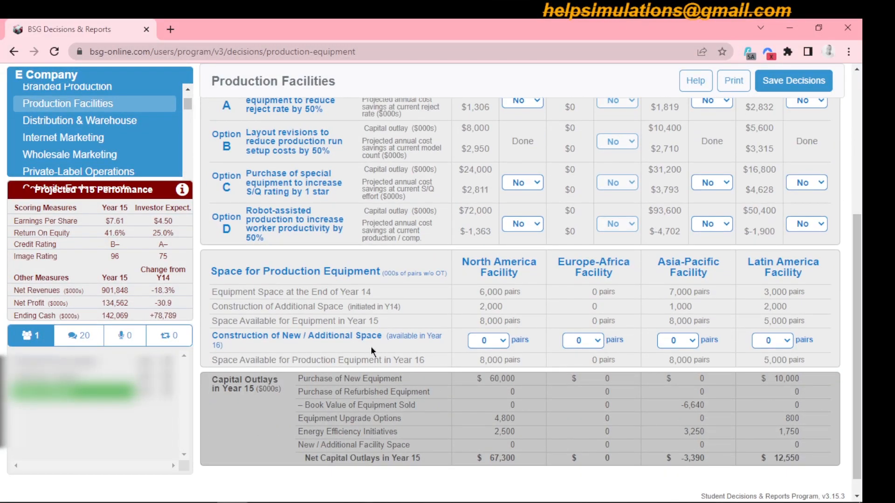
drag(862, 322, 862, 184)
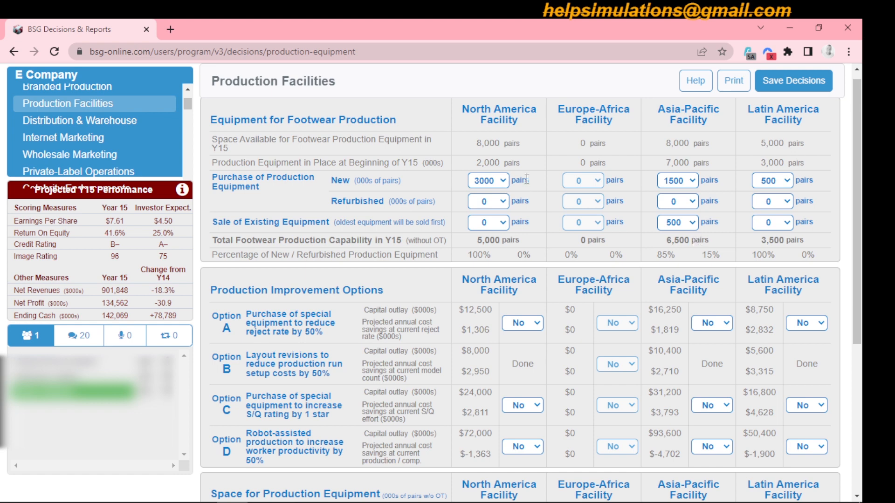
click(503, 182)
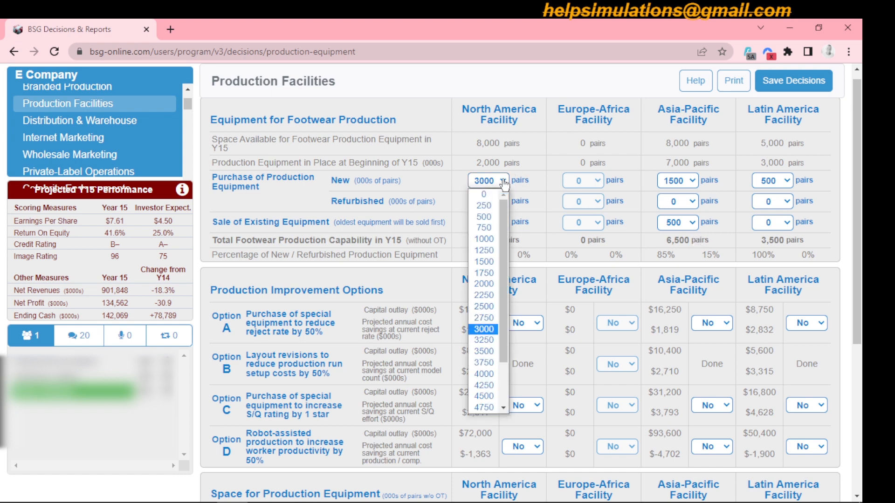
click(504, 183)
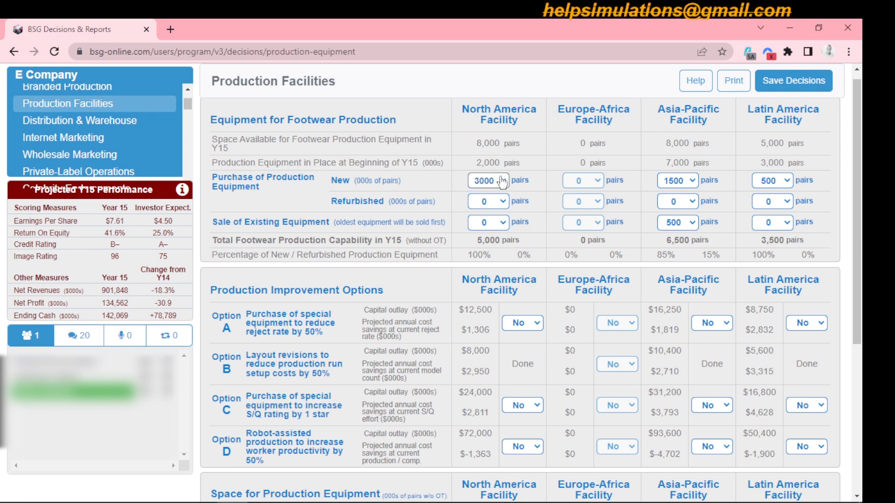
click(503, 182)
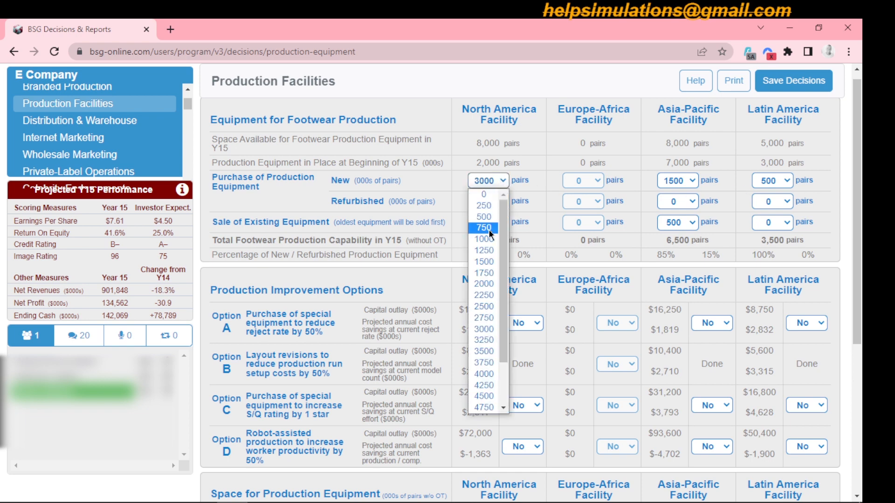
click(485, 307)
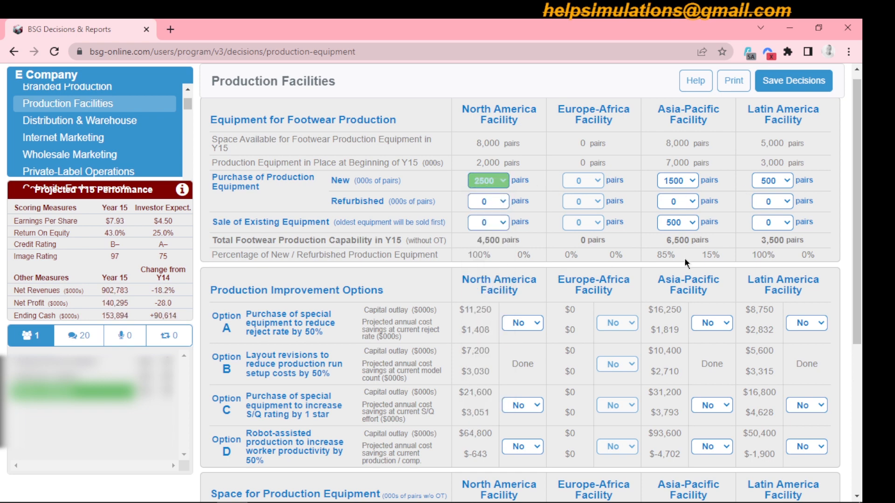
click(698, 185)
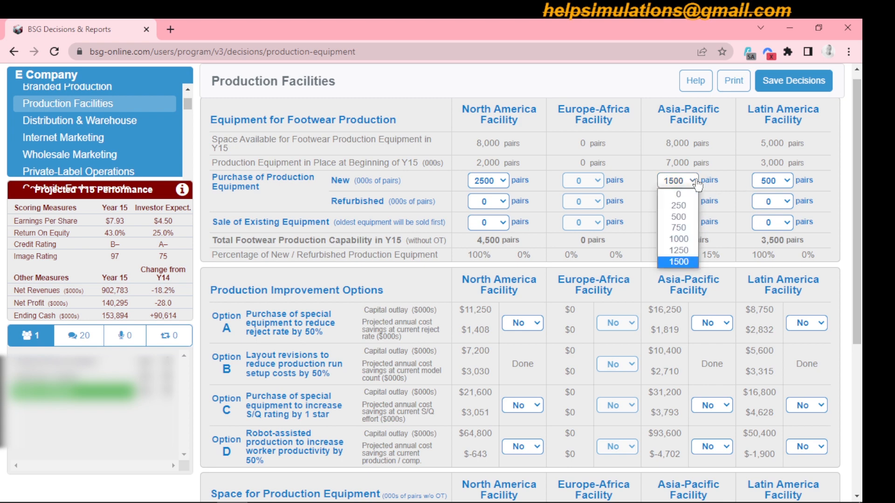
click(696, 186)
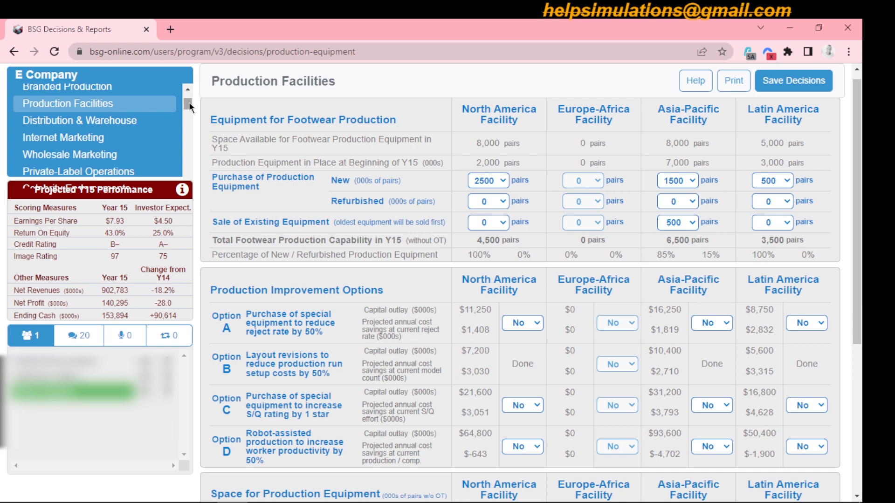
Open the Distribution & Warehouse decisions and set the North America facility's shipments to the North America and Europe-Africa warehouses to 0.
mouse_move(189, 103)
mouse_down()
mouse_move(188, 112)
mouse_move(188, 104)
mouse_up()
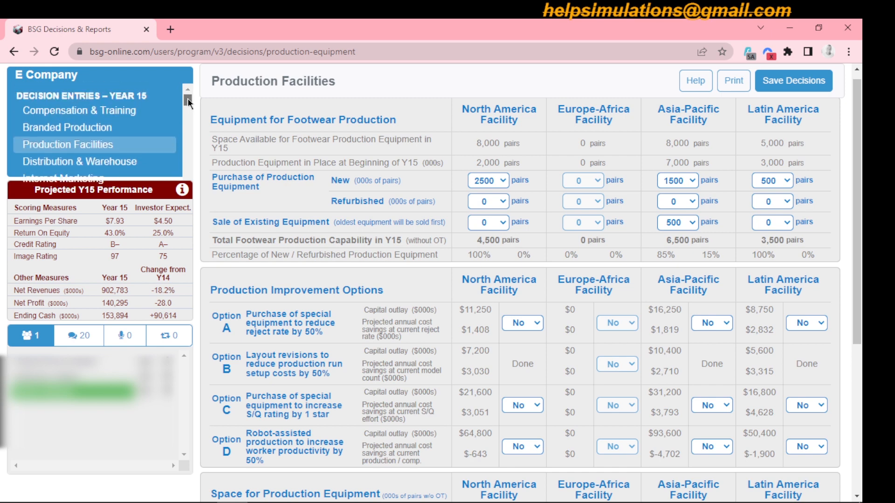
click(91, 163)
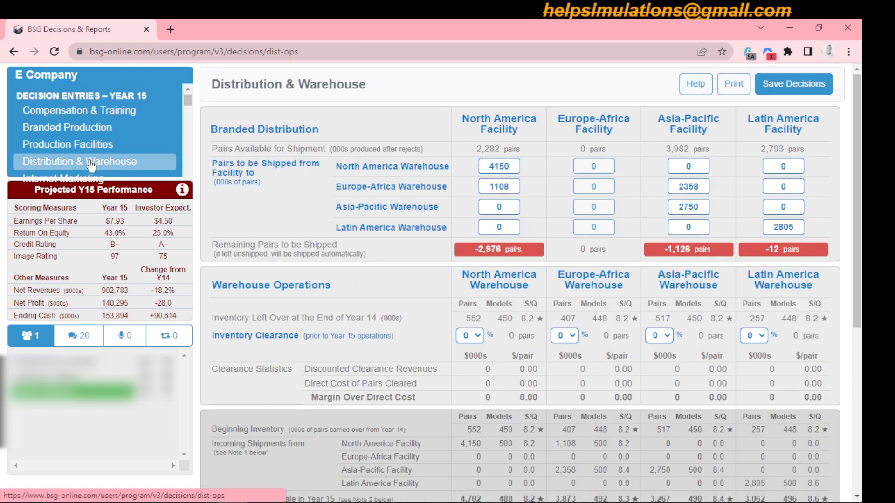
double_click(510, 167)
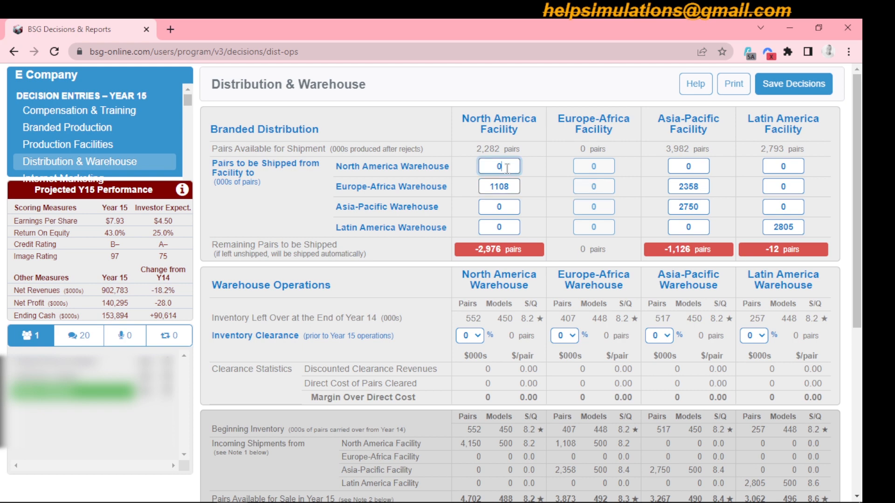
double_click(497, 185)
text(0)
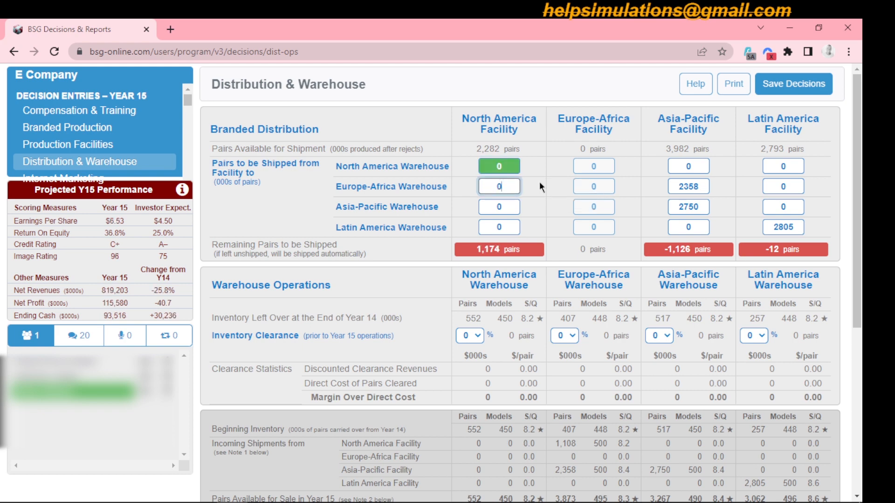
Set the Asia-Pacific facility's shipments to Europe-Africa and Asia-Pacific and the Latin America facility's shipment to its own warehouse to 0.
double_click(693, 191)
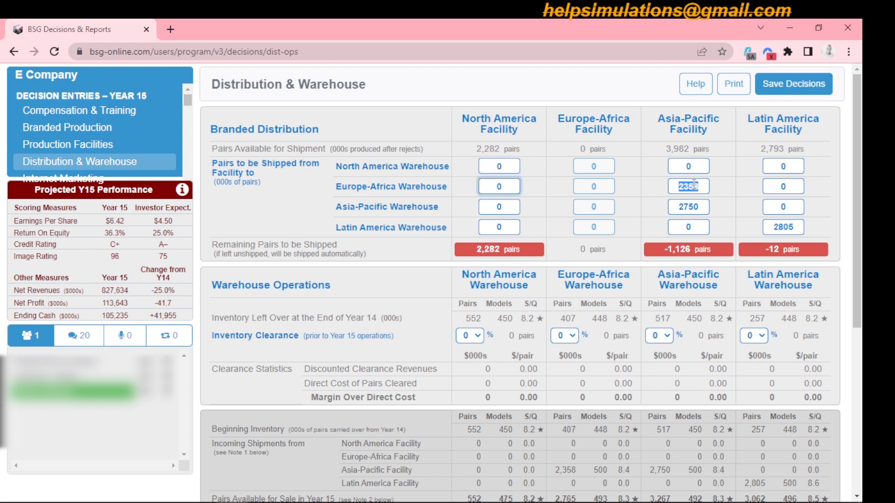
text(0)
double_click(694, 207)
text(0)
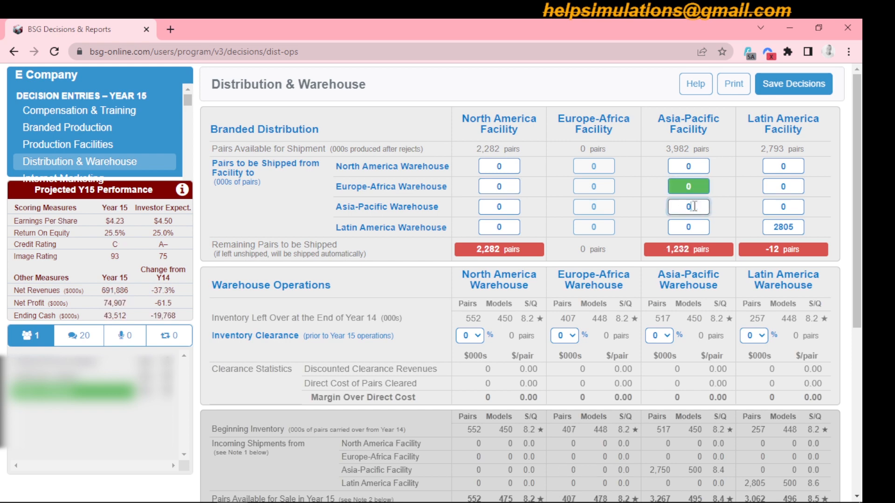
double_click(789, 228)
text(0)
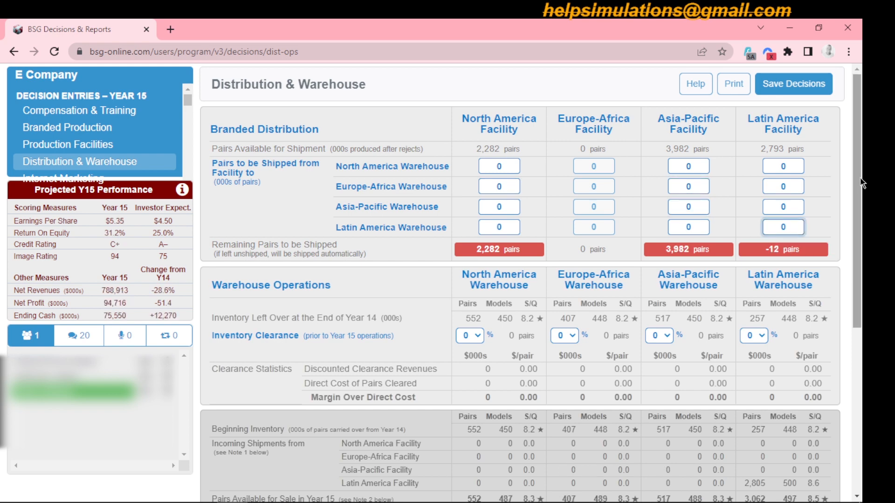
Check the projected demand by warehouse and set the North America facility's shipment to the North America warehouse to 3500.
drag(861, 182, 864, 274)
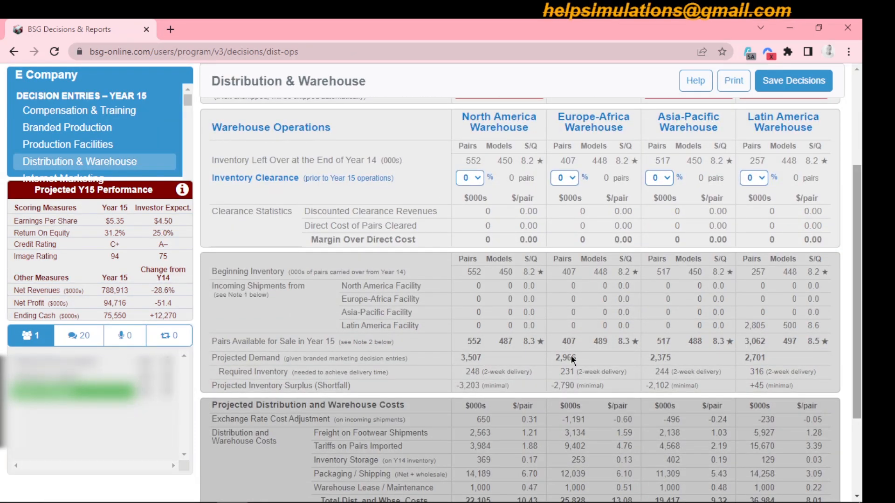
drag(863, 321, 861, 234)
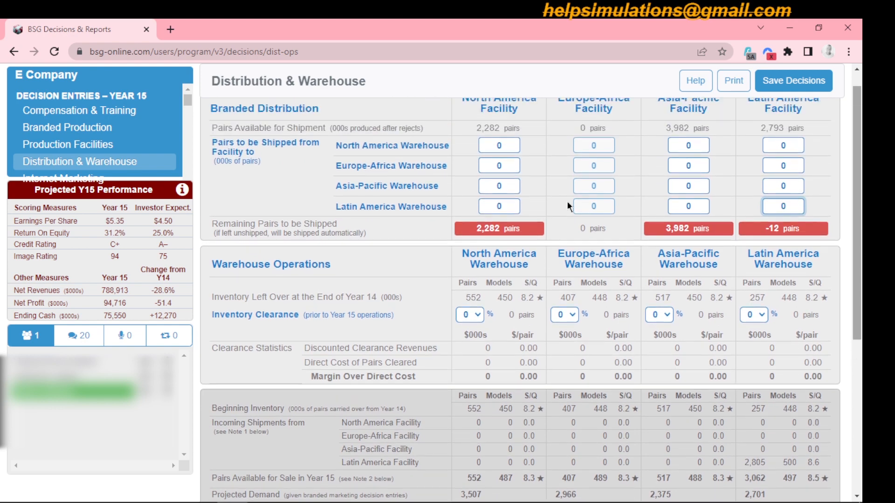
click(498, 145)
text(3)
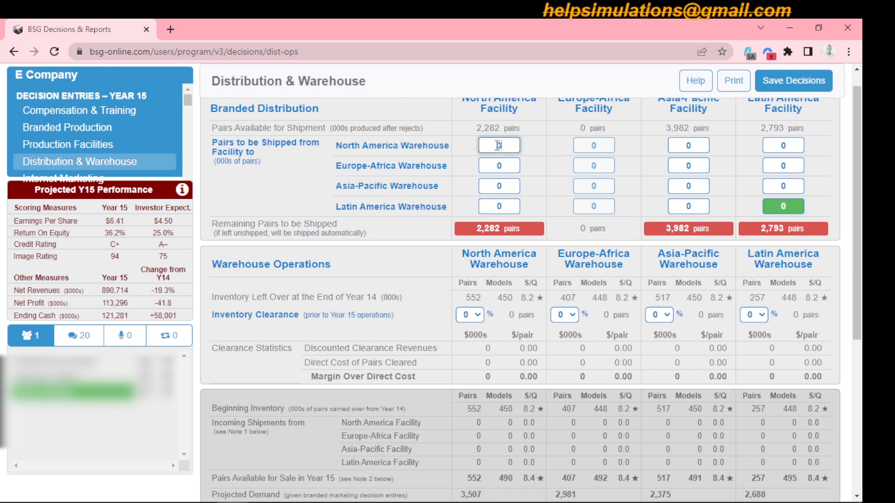
text(500)
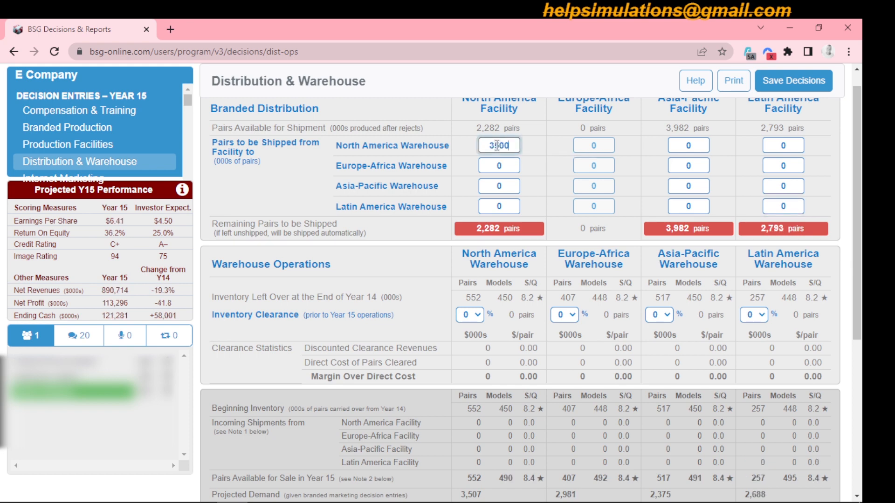
click(543, 180)
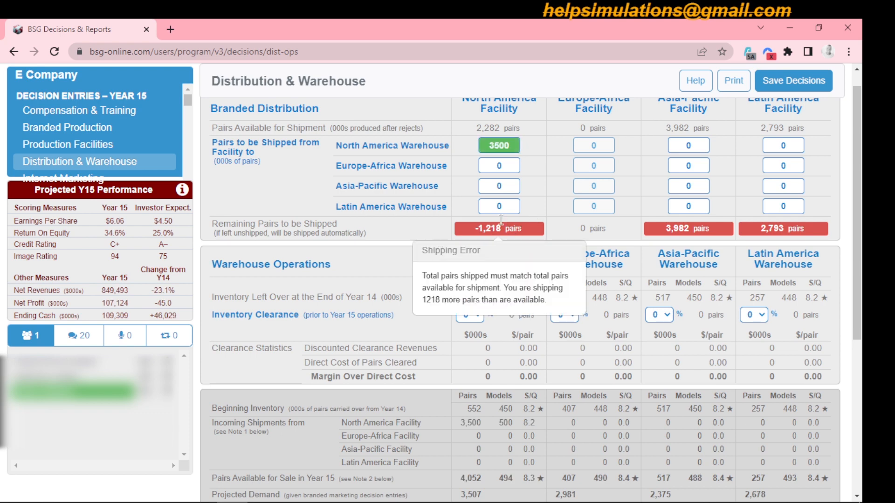
Set the Asia-Pacific facility's shipment to the Asia-Pacific warehouse to 2375 and review the projected inventory figures.
drag(858, 178, 863, 253)
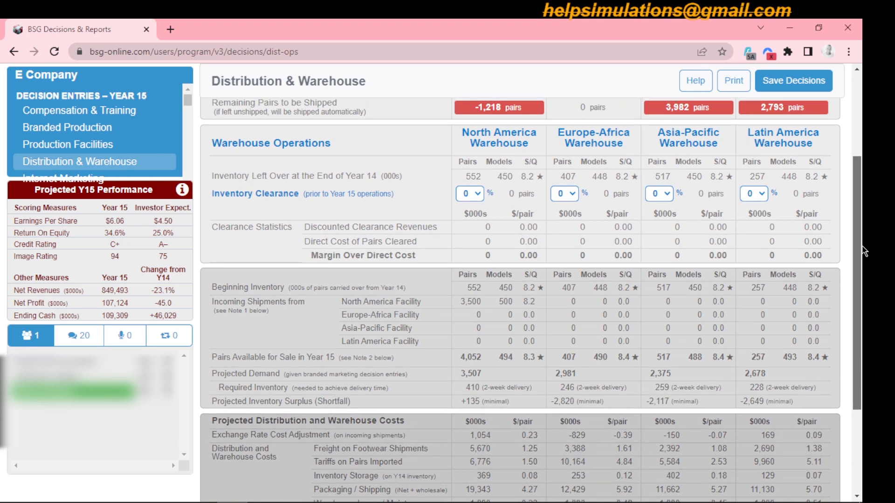
drag(863, 217, 863, 140)
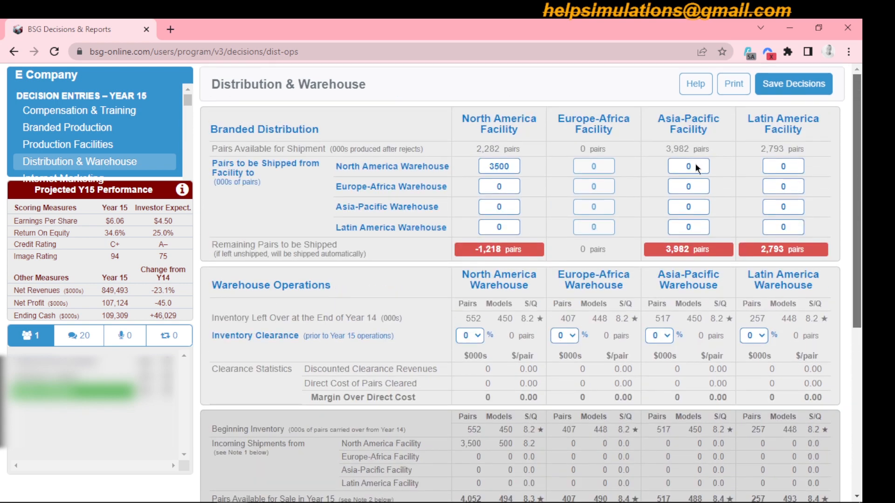
click(685, 208)
text(2375)
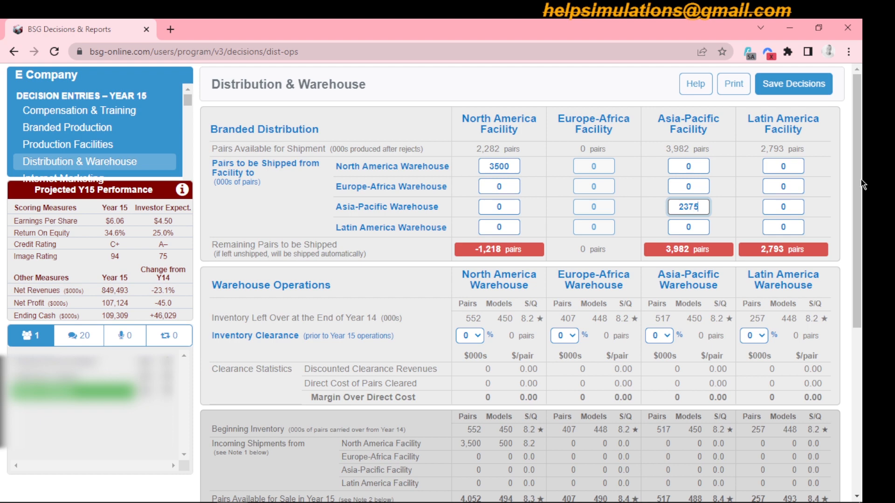
drag(861, 183, 862, 229)
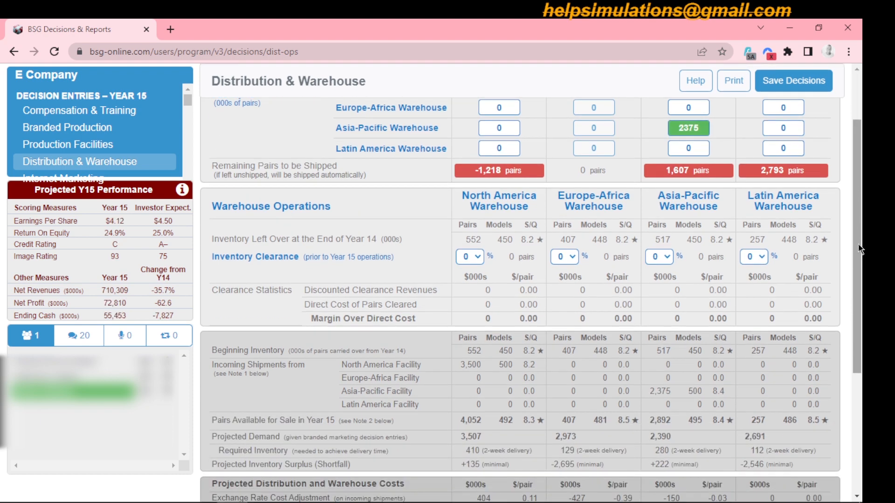
drag(856, 268, 862, 308)
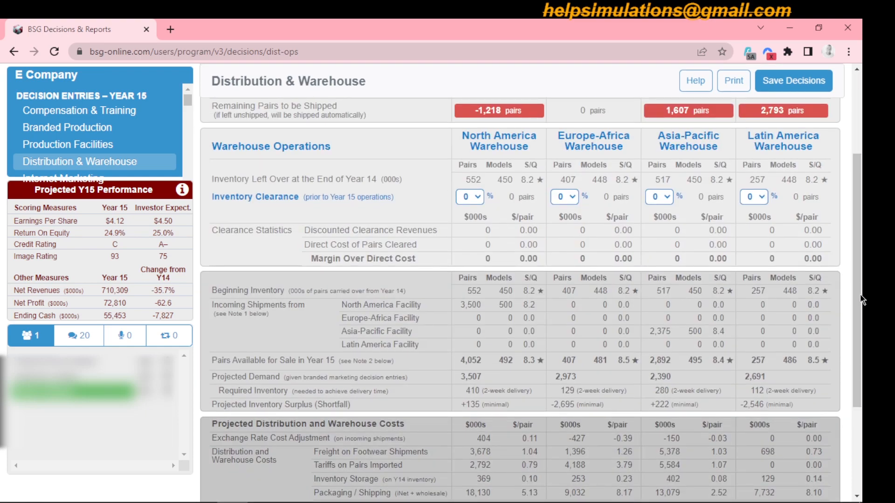
drag(860, 298, 865, 220)
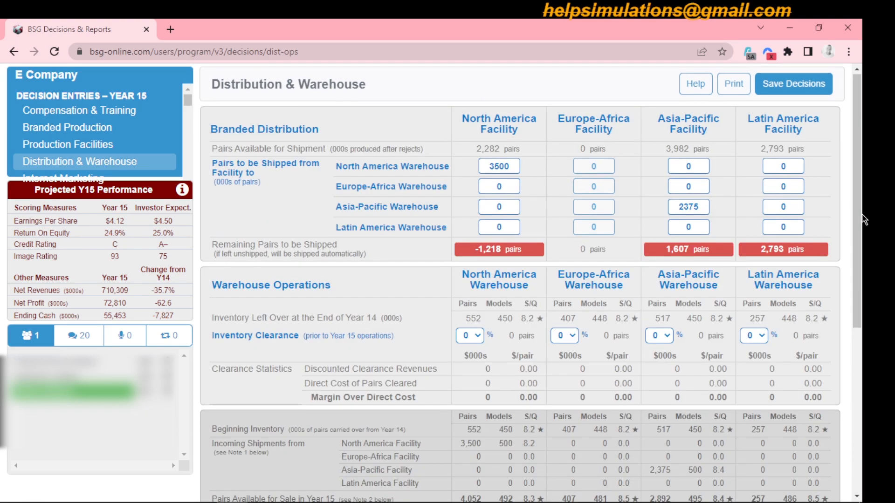
Set the Latin America facility's shipment to the Latin America warehouse to 2793 and review the projected inventory figures.
click(785, 226)
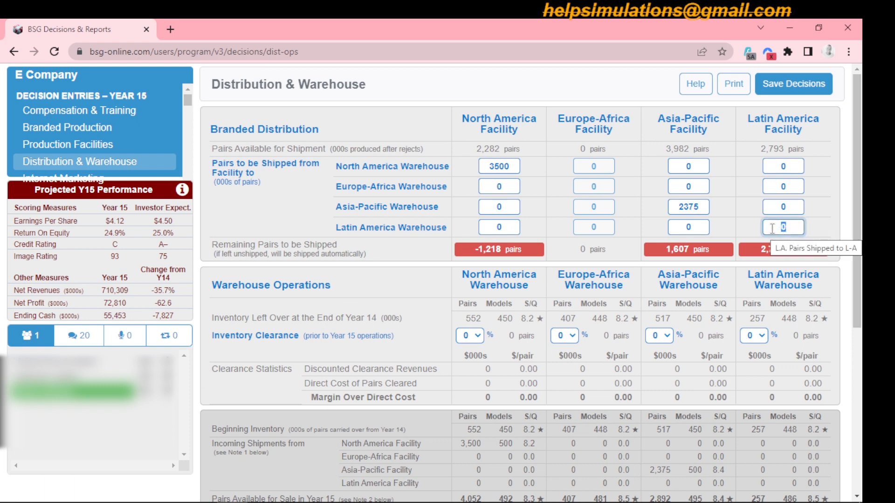
double_click(784, 230)
click(781, 227)
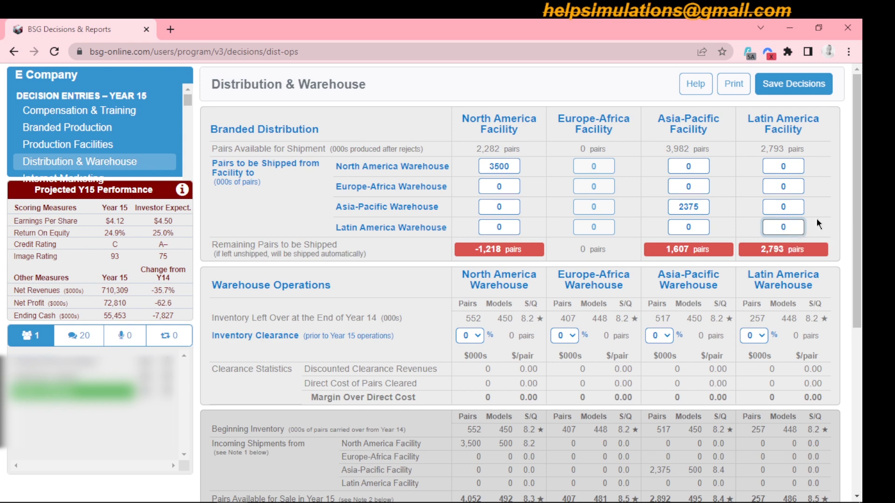
double_click(784, 227)
click(785, 227)
text(27)
key(BackSpace)
key(BackSpace)
key(BackSpace)
text(2793)
click(821, 205)
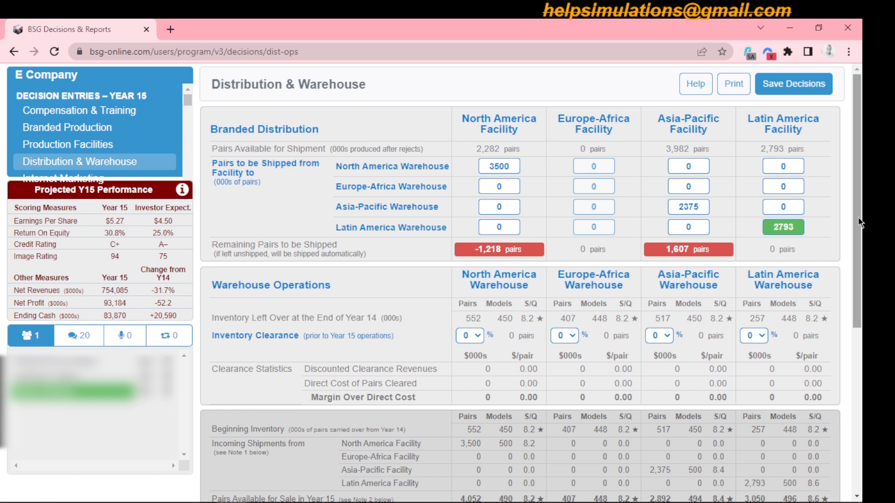
drag(858, 217, 865, 279)
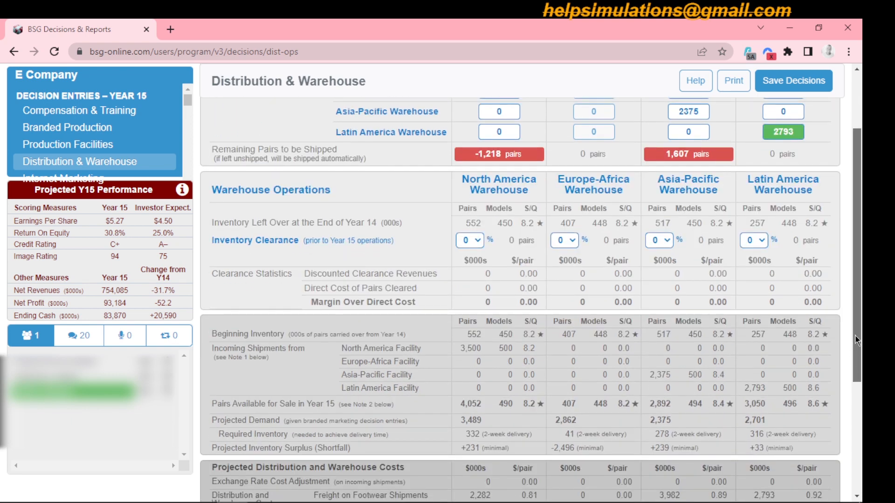
drag(857, 340, 856, 287)
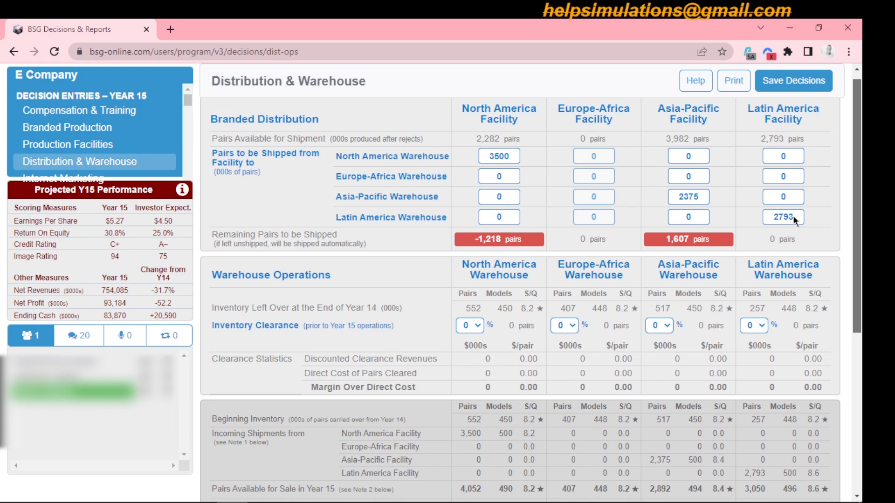
Set the Latin America facility's shipment to the Latin America warehouse to 3000 and review the projected inventory figures.
click(793, 217)
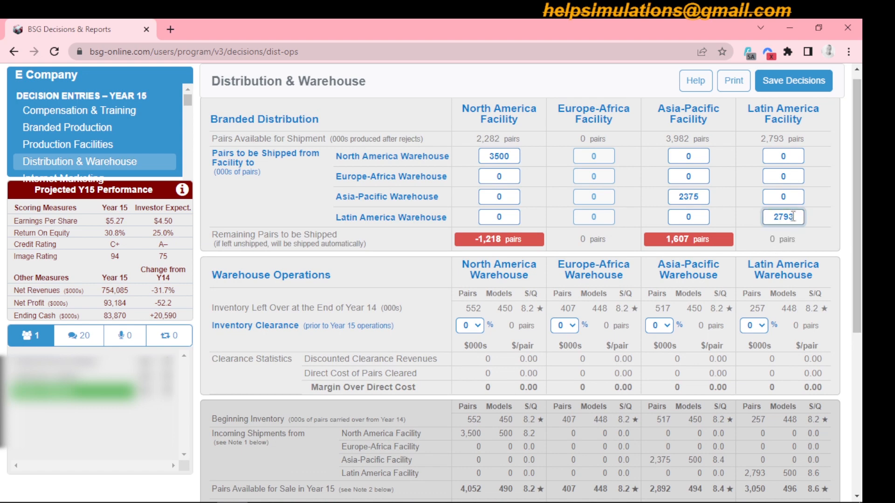
key(BackSpace)
key(BackSpace)
key(BackSpace)
key(BackSpace)
text(3000)
drag(861, 220, 864, 317)
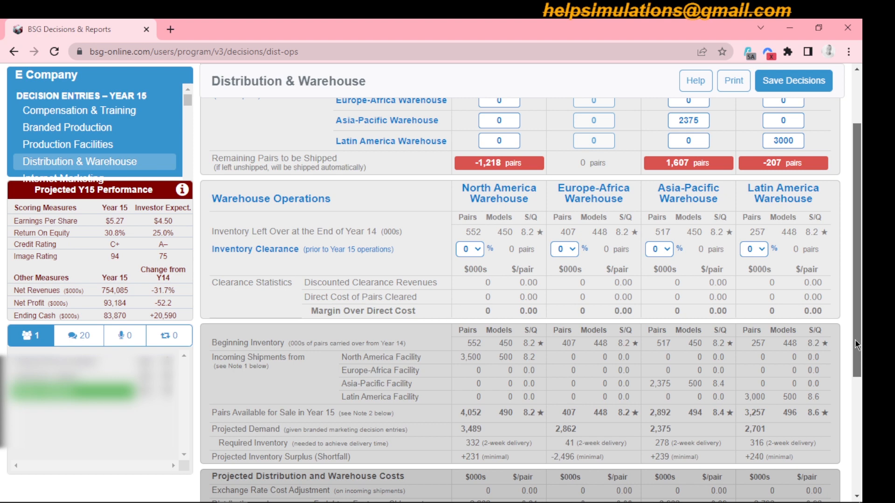
scroll(854, 315, up, 2)
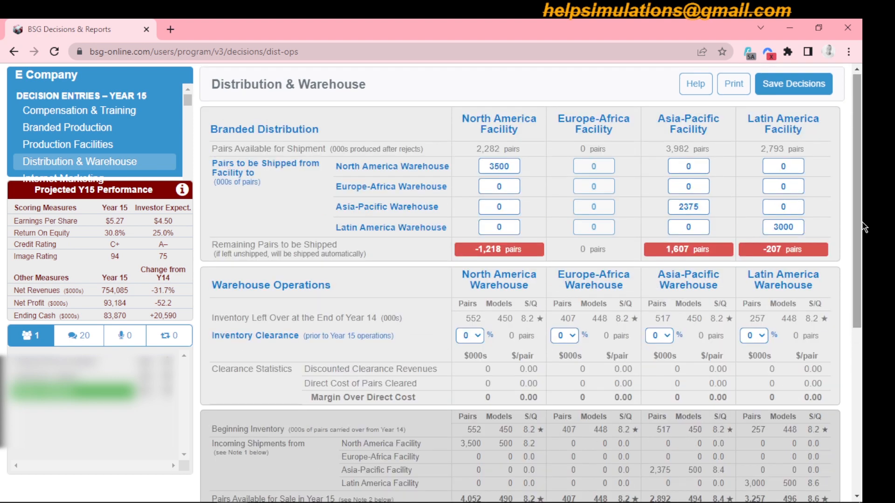
Set the Asia-Pacific facility's shipment to the Europe-Africa warehouse to 1607 and review the projected inventory figures.
double_click(688, 227)
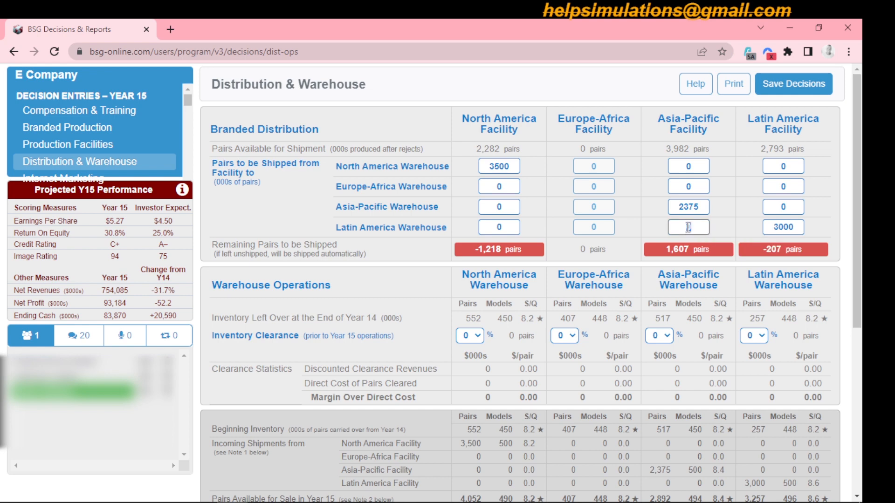
click(688, 187)
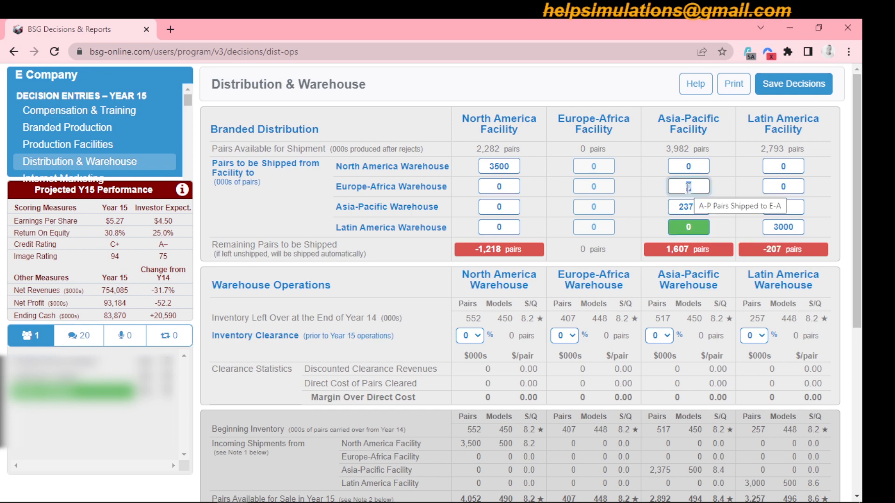
text(16)
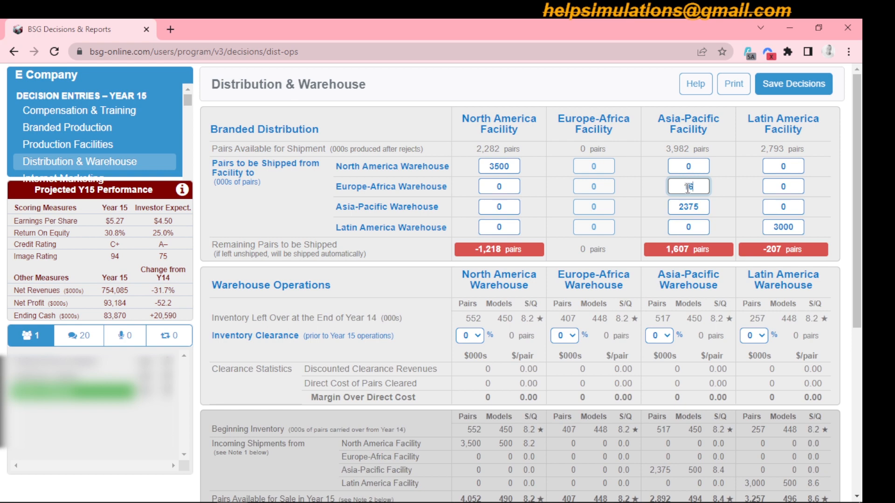
text(07)
click(723, 191)
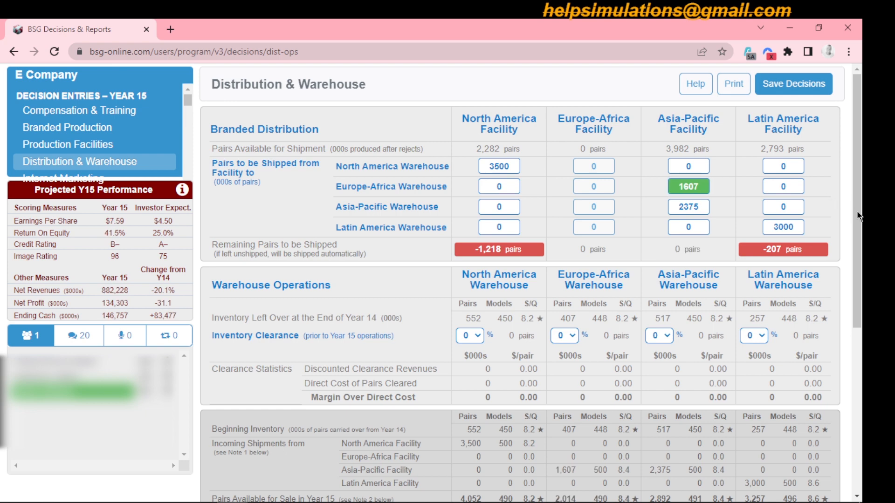
drag(860, 216, 863, 264)
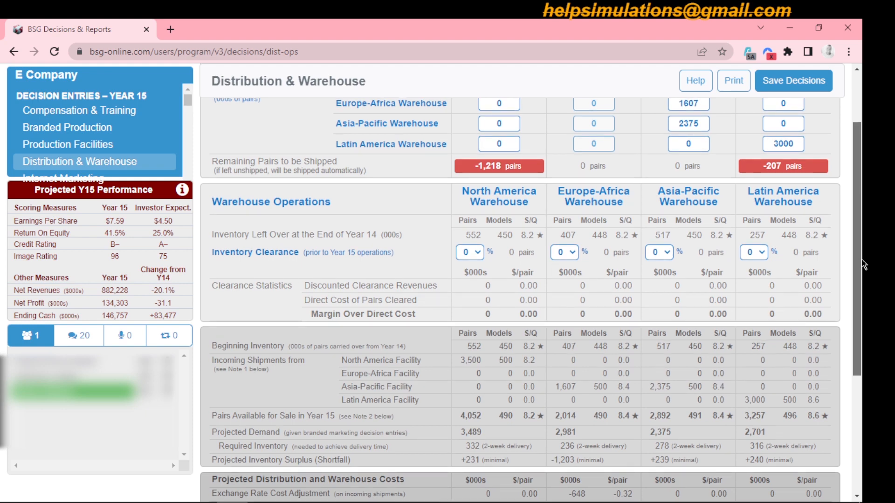
drag(863, 265, 864, 255)
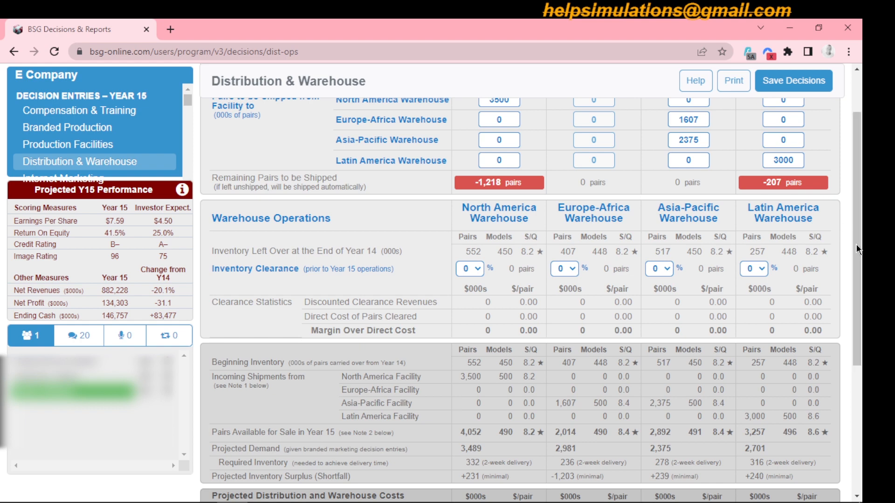
scroll(858, 223, up, 1)
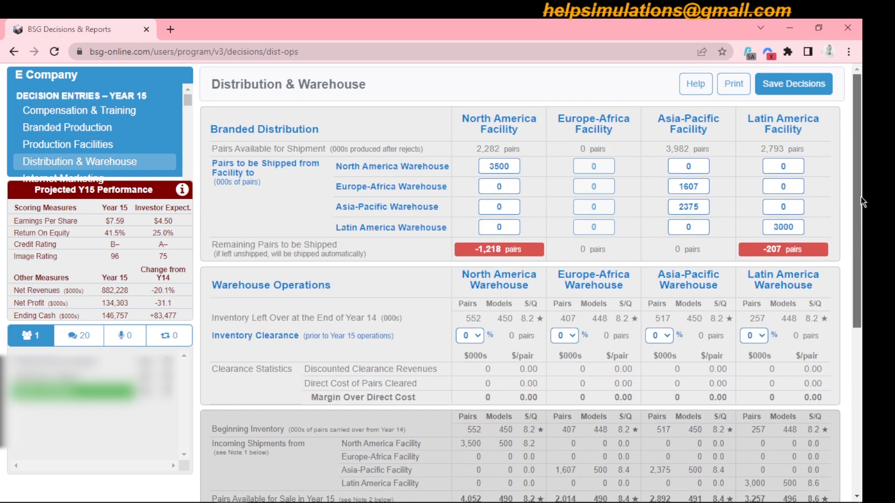
Try a shipment of 1218 from the North America facility to the Europe-Africa warehouse and review the projected inventory figures.
click(505, 185)
text(1218)
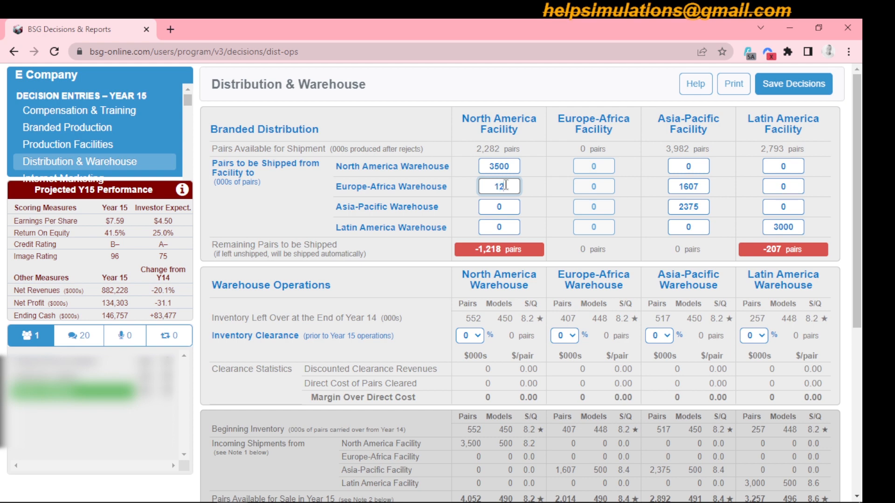
click(536, 189)
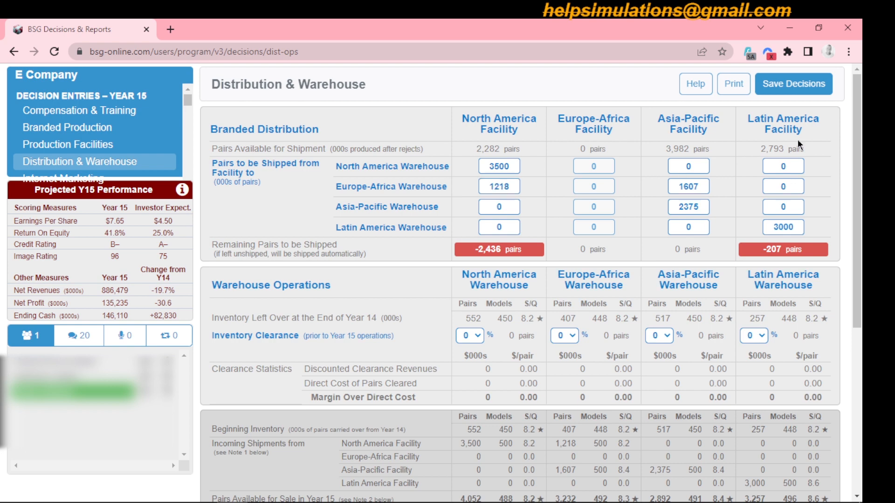
drag(859, 133, 860, 141)
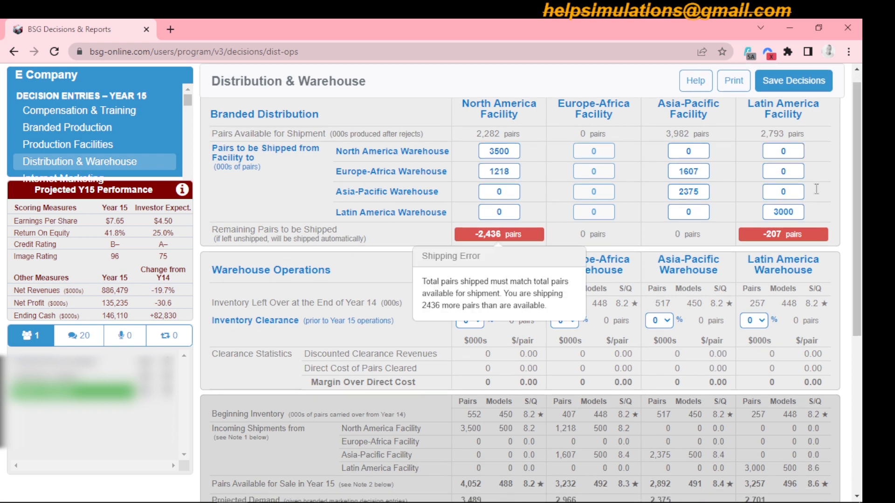
drag(864, 207, 864, 256)
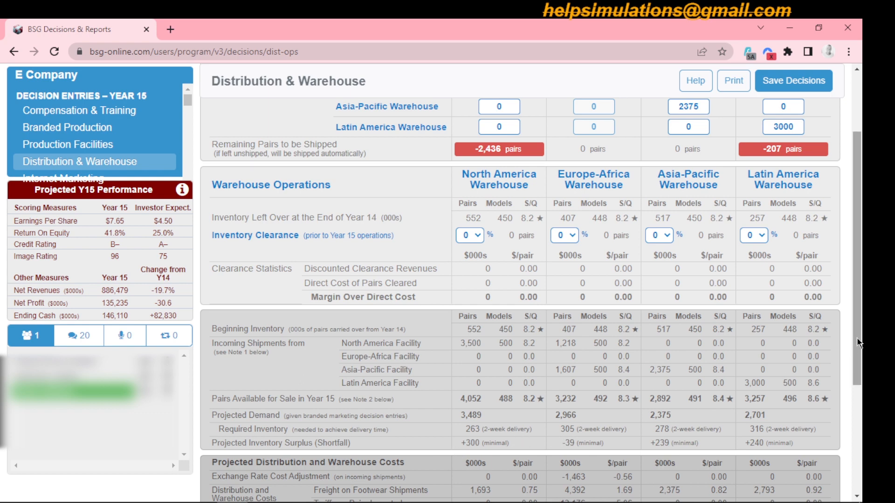
drag(860, 341, 859, 291)
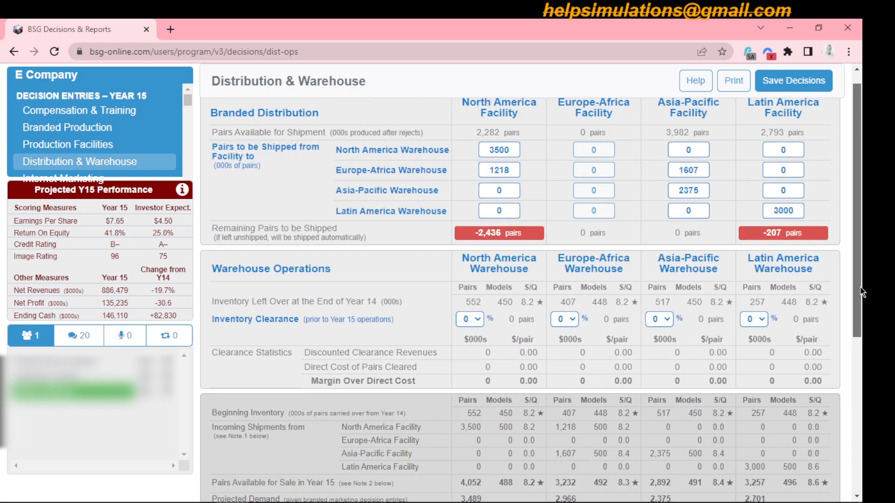
Set the North America facility's shipment to the Europe-Africa warehouse to 1500 and review the projected inventory figures.
double_click(511, 171)
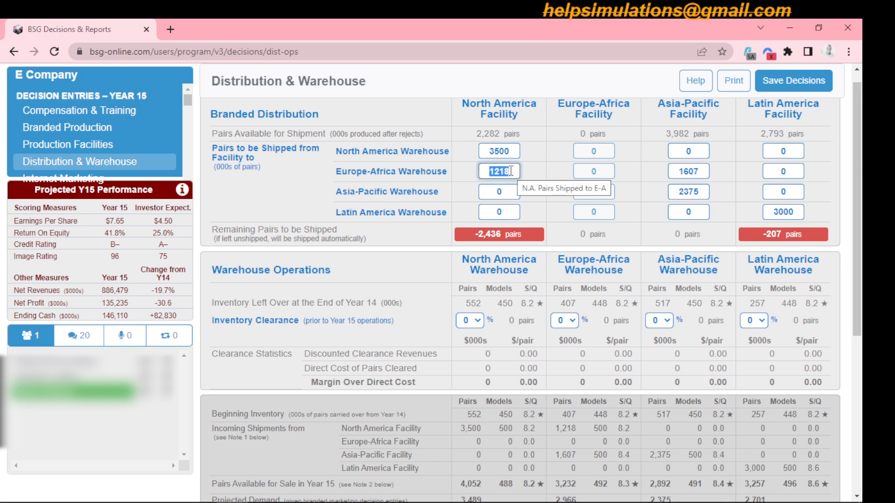
text(1500)
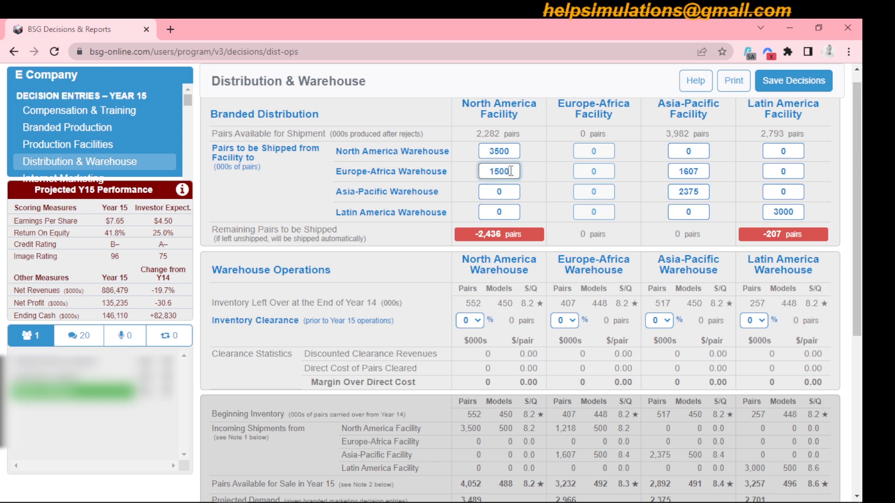
key(Return)
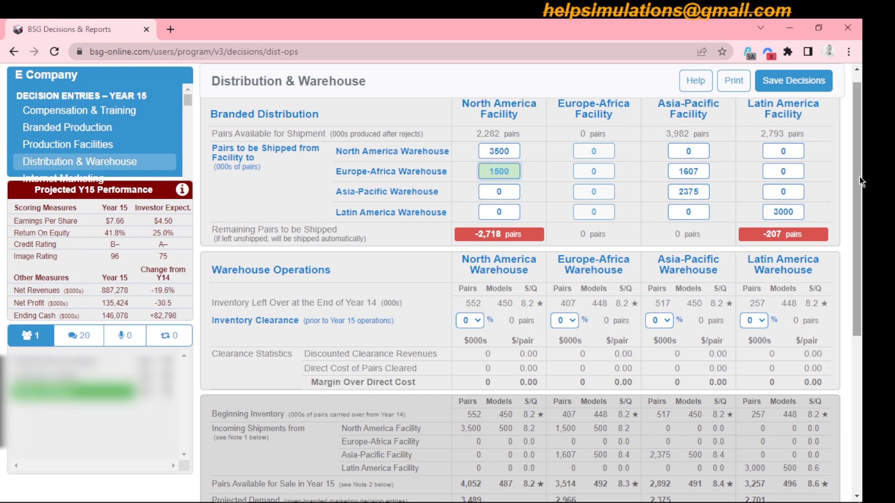
scroll(849, 206, down, 1)
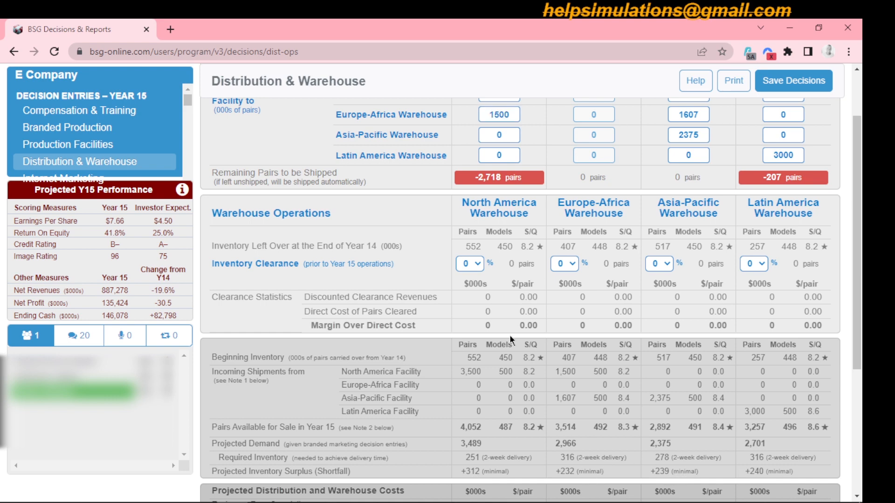
Try inventory clearance levels of 25% and 50% for the North America warehouse and compare their clearance margins.
click(480, 266)
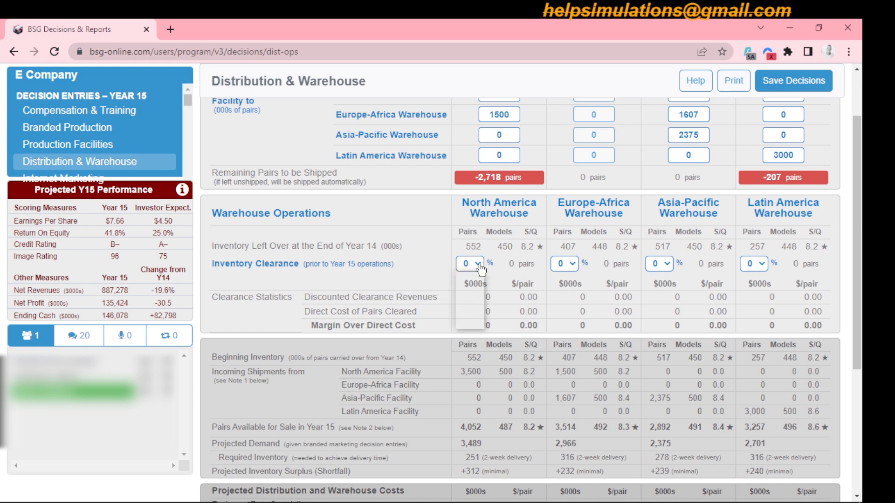
click(475, 290)
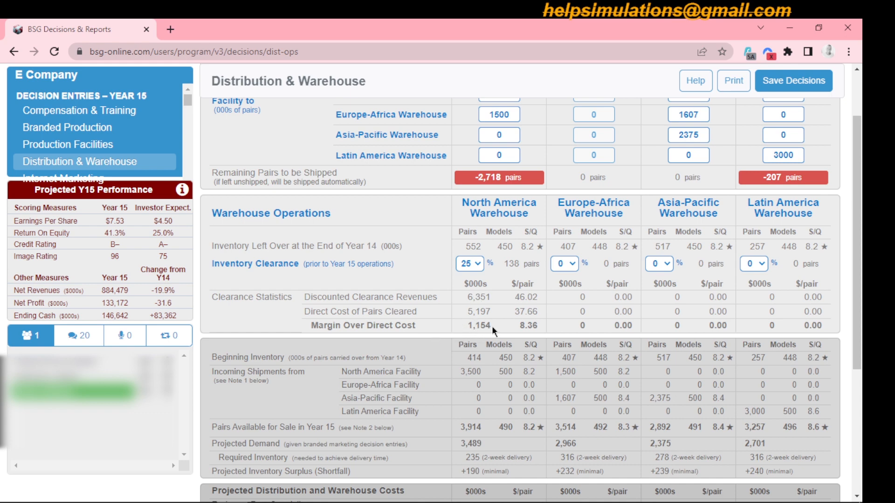
click(478, 265)
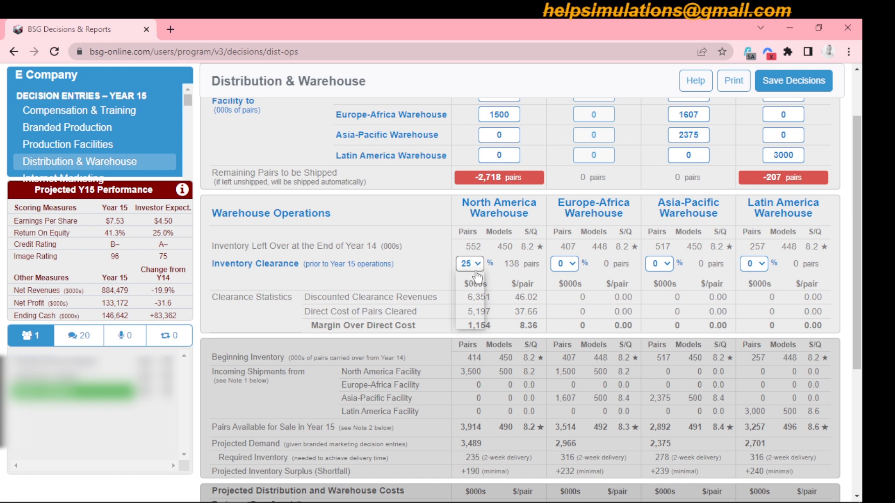
click(472, 301)
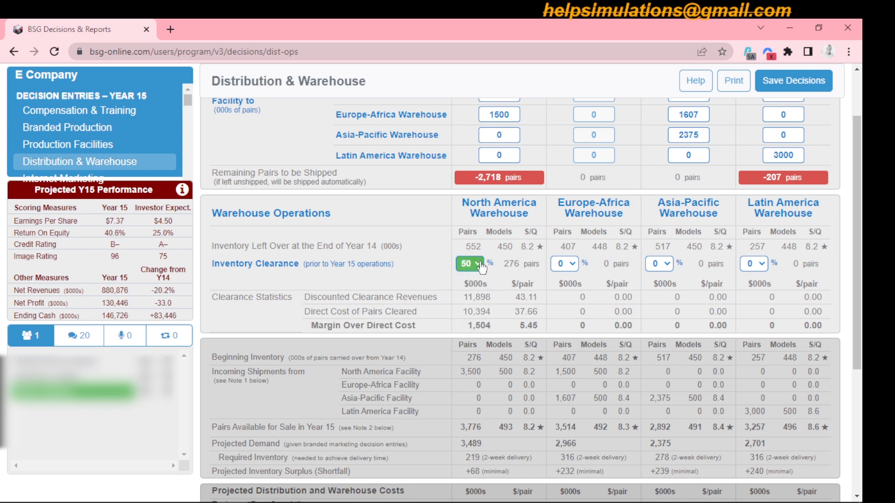
click(480, 267)
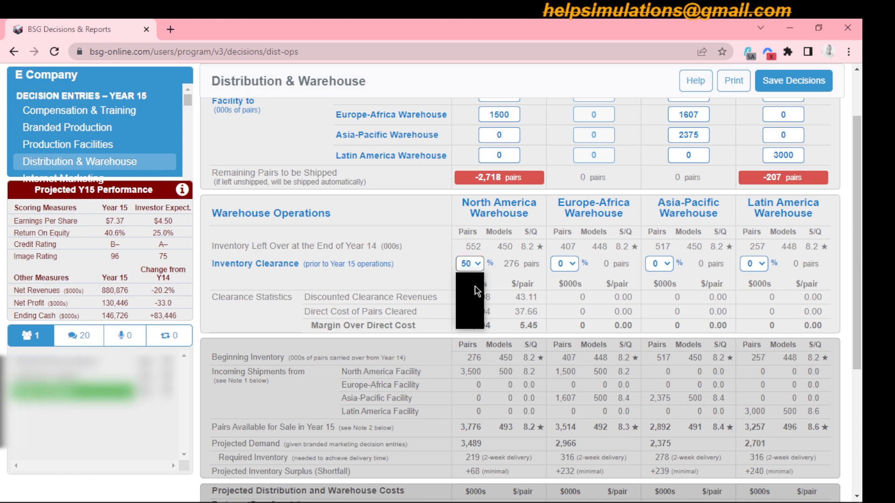
key(Return)
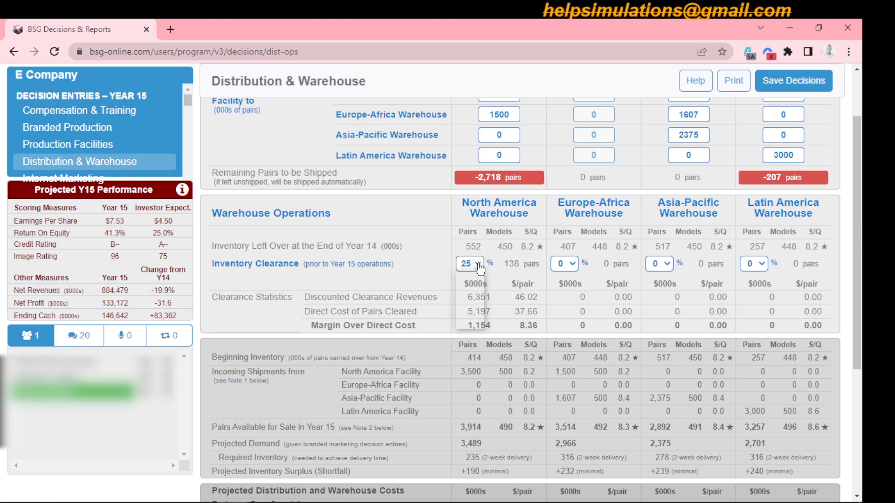
click(481, 266)
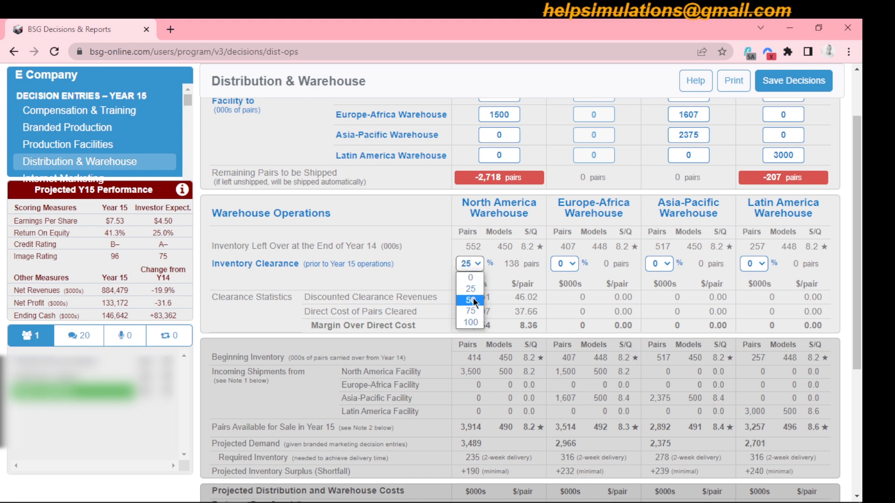
click(497, 279)
key(Down)
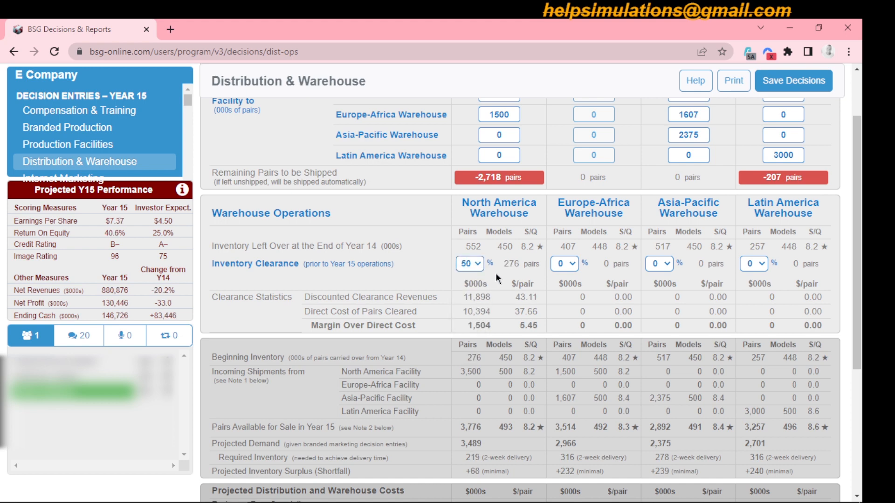
Compare 75% and 100% inventory clearance for the North America warehouse and set it to 75%.
click(476, 264)
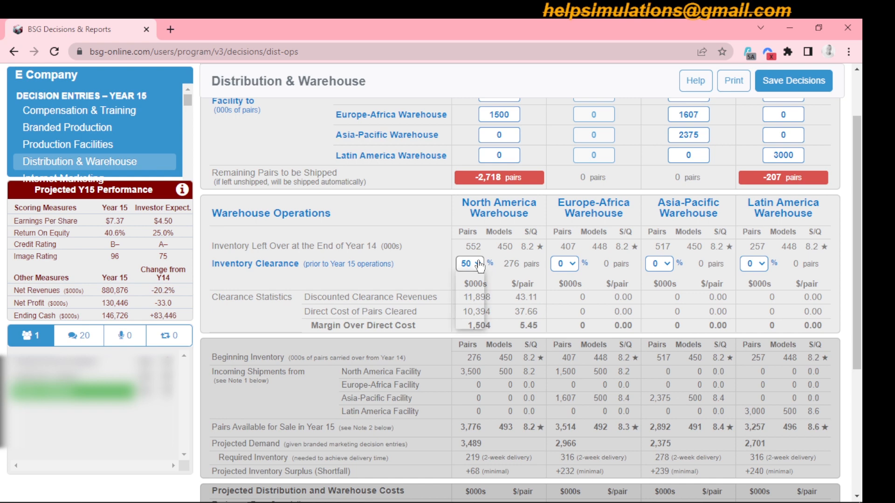
click(472, 310)
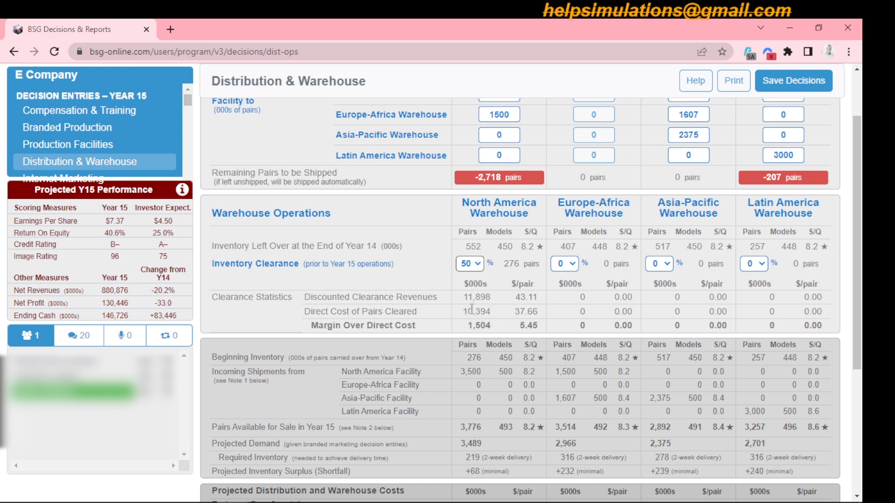
key(Down)
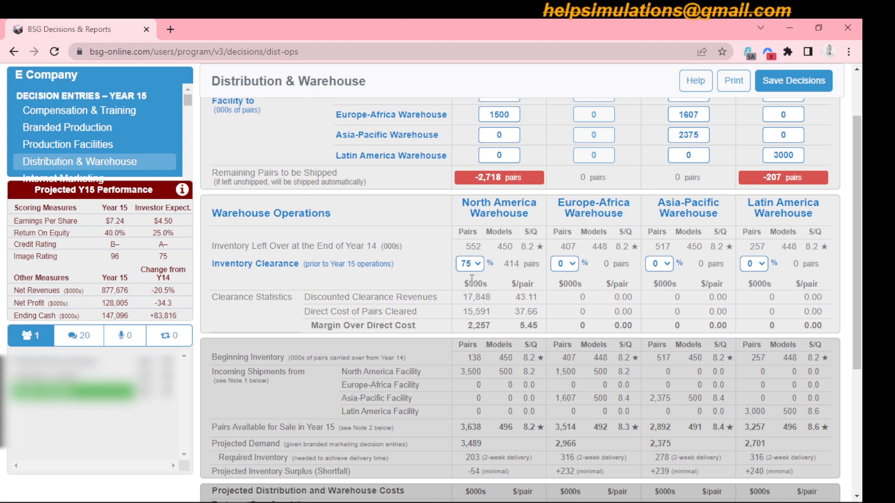
click(481, 269)
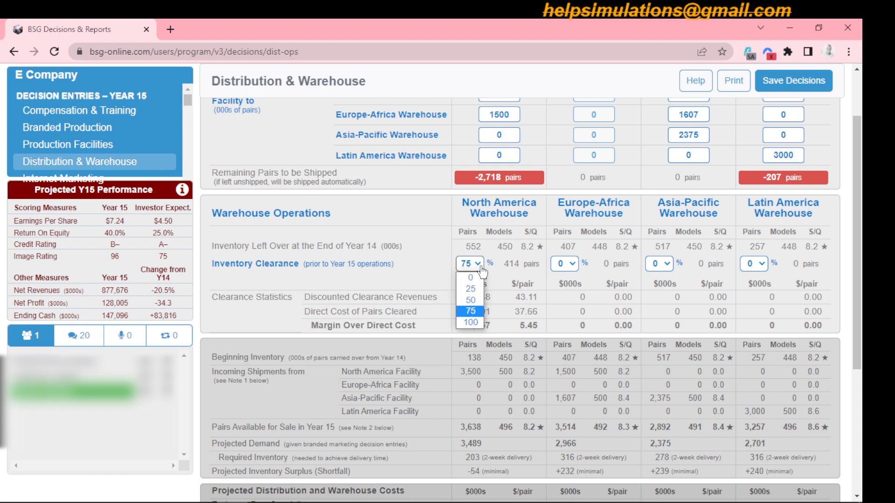
click(476, 323)
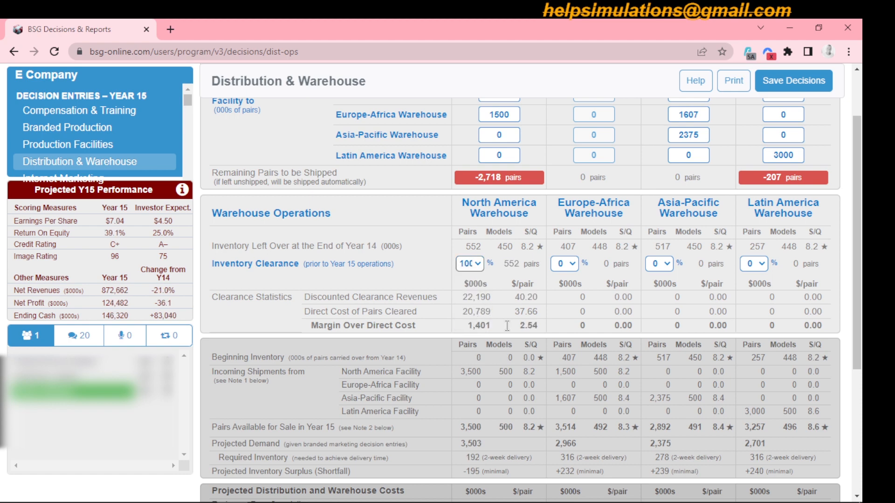
click(481, 263)
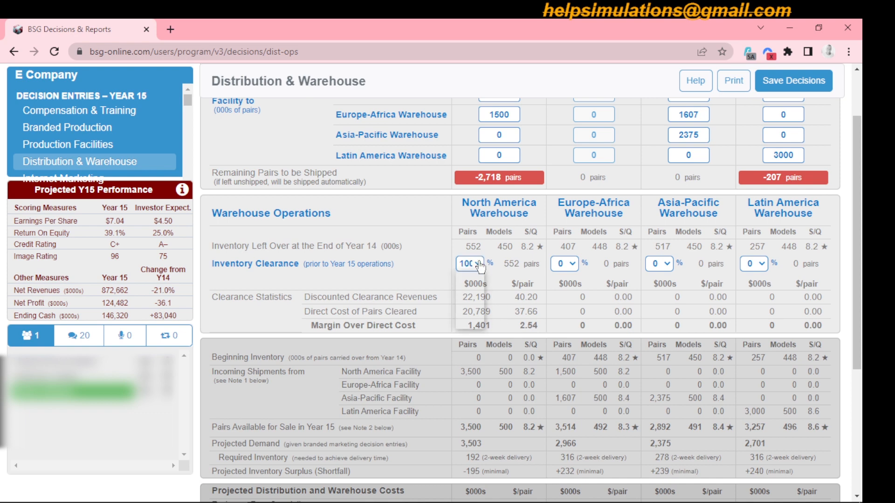
click(476, 311)
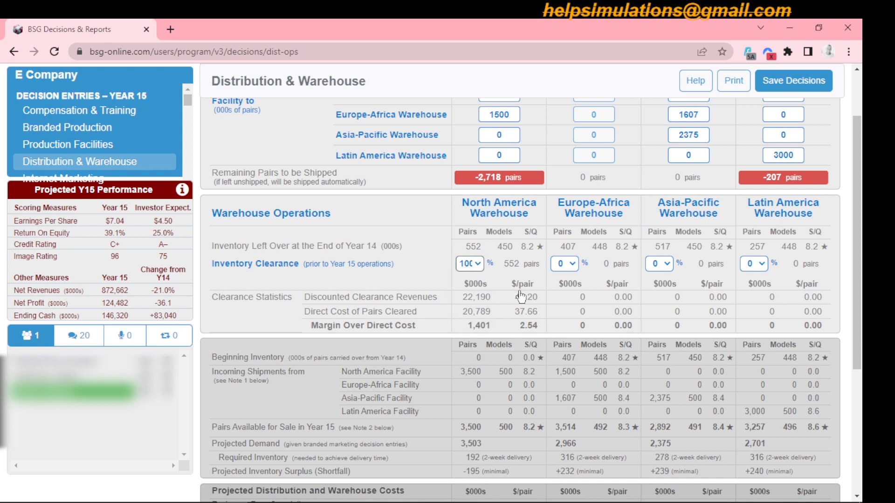
Compare 25%, 50%, 75% and 100% inventory clearance for the Europe-Africa warehouse and set it to 100%.
click(572, 266)
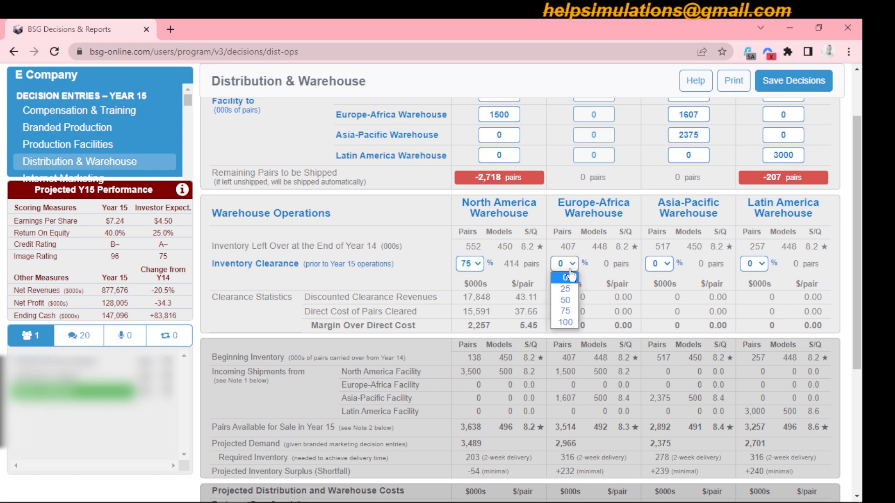
click(568, 290)
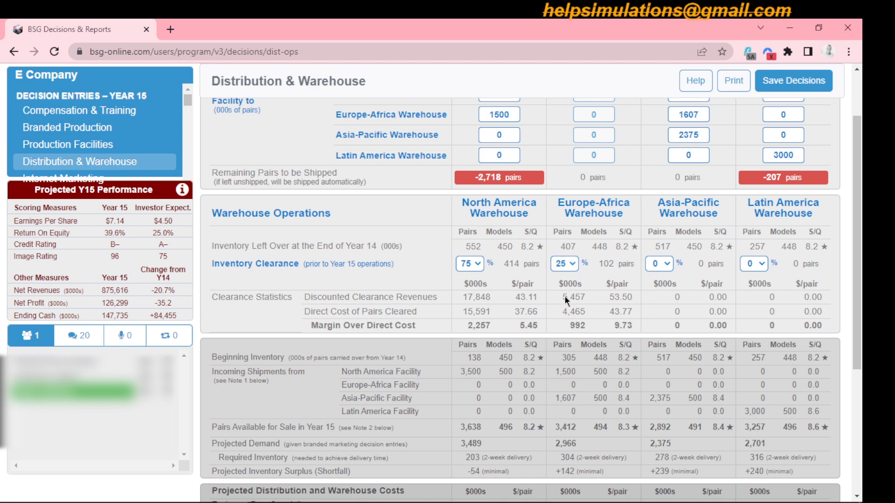
click(574, 266)
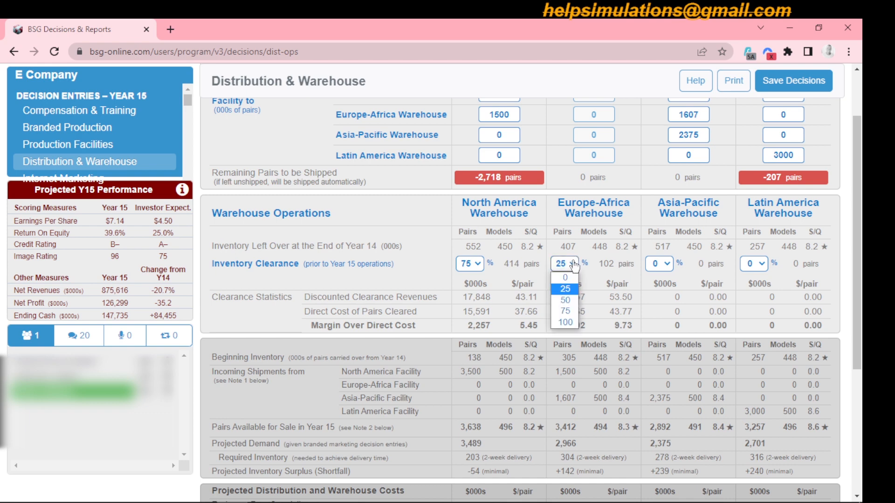
click(570, 302)
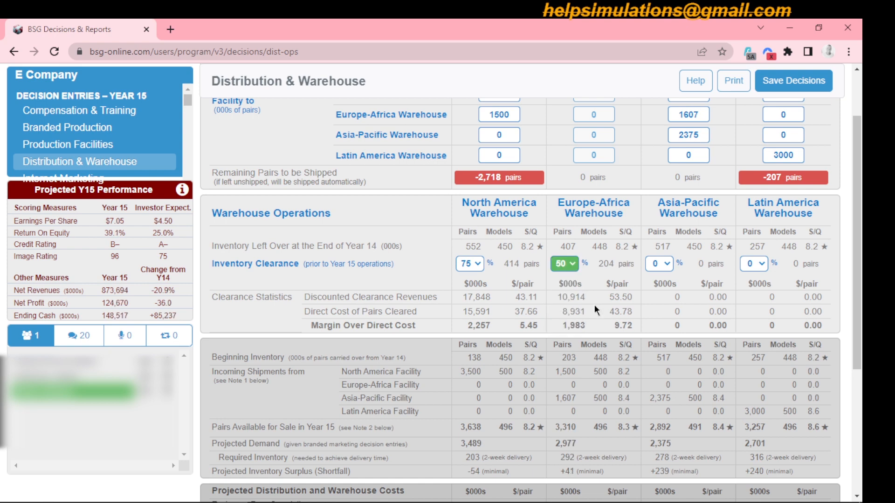
click(575, 268)
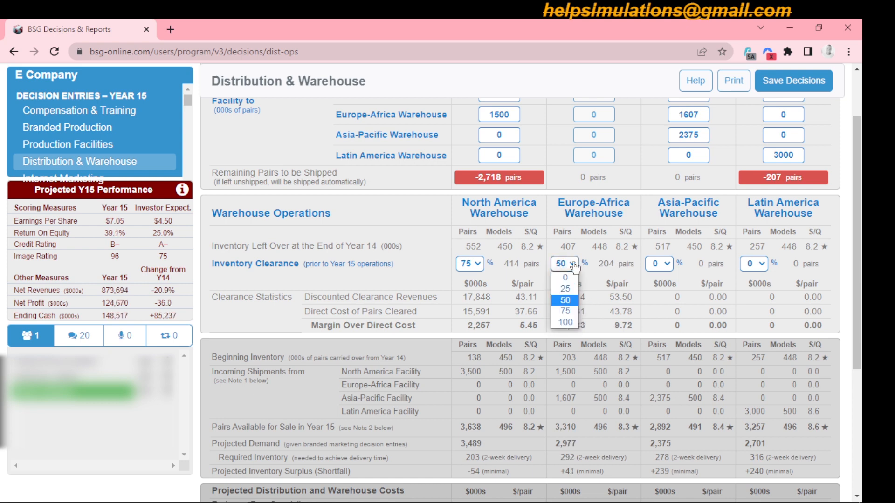
click(572, 313)
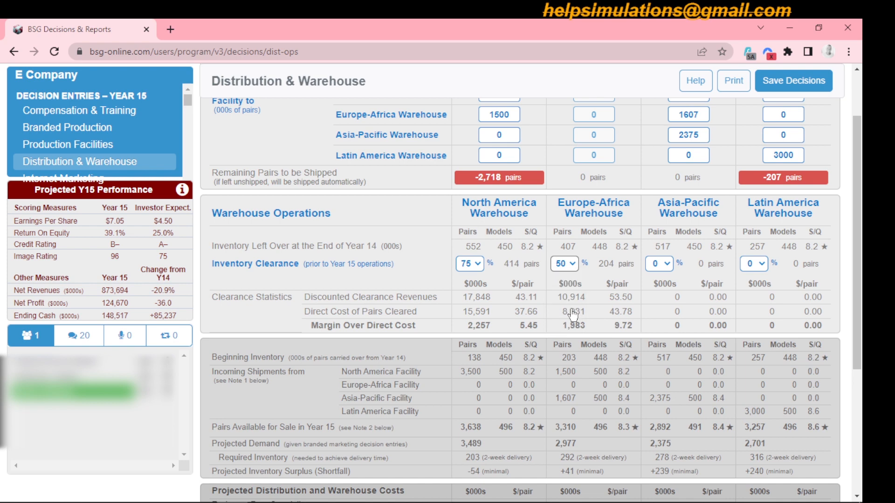
click(574, 265)
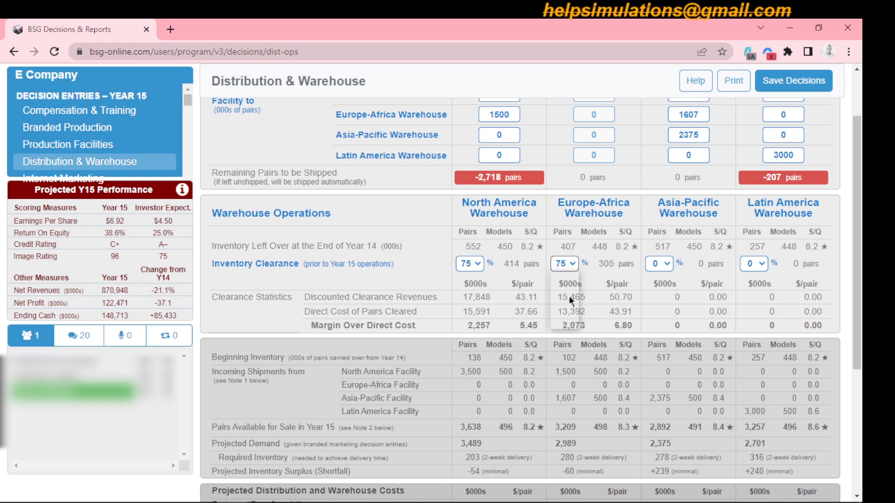
click(569, 322)
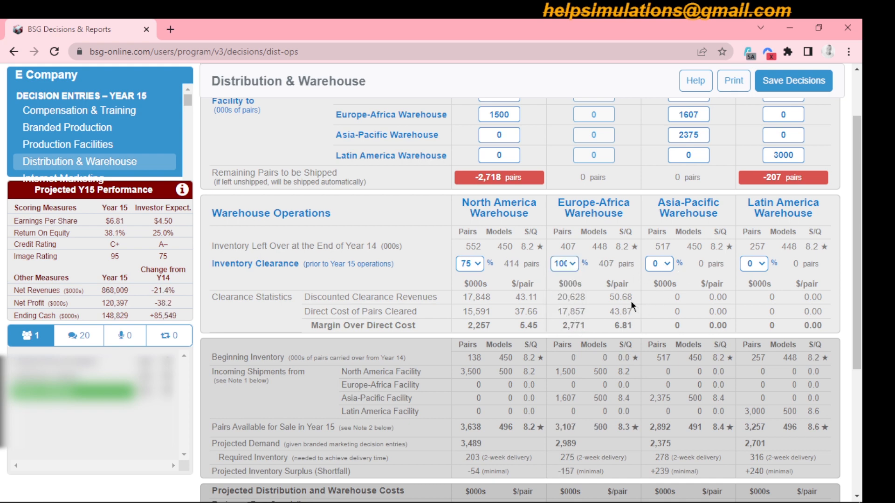
Step through 25%, 50%, 75% and 100% inventory clearance for the Asia-Pacific warehouse, comparing margins, and settle on 75%.
click(667, 264)
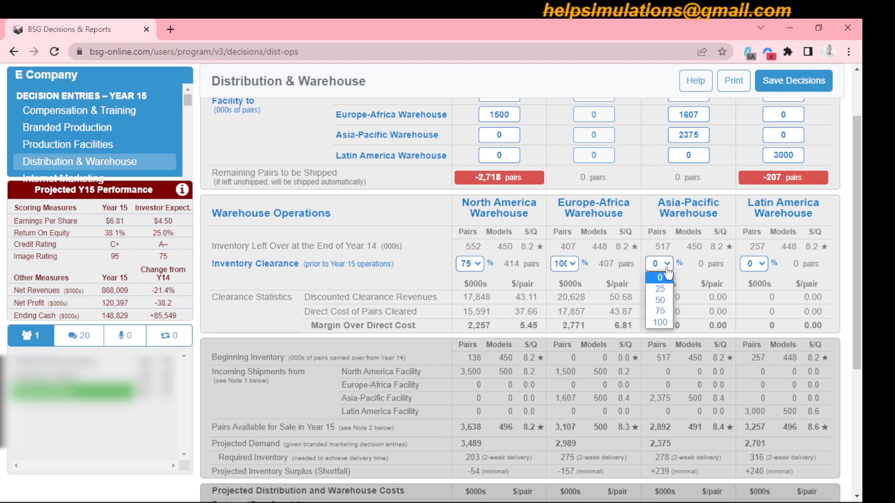
click(662, 290)
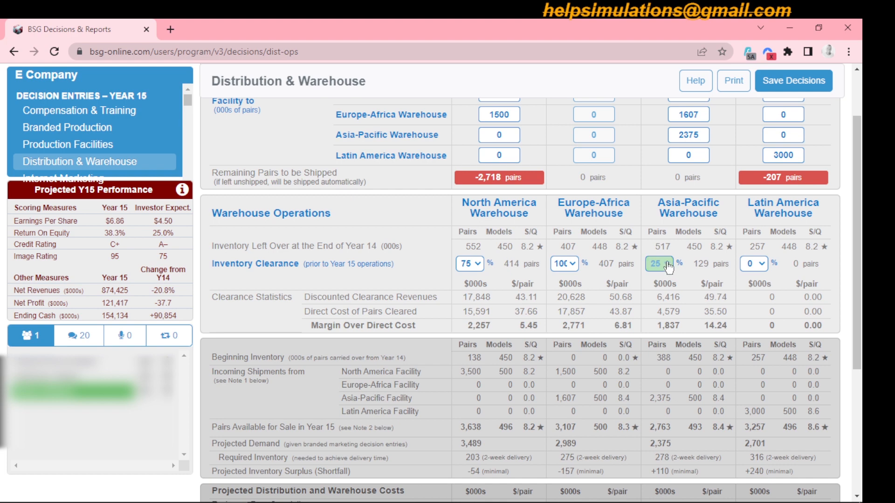
click(668, 264)
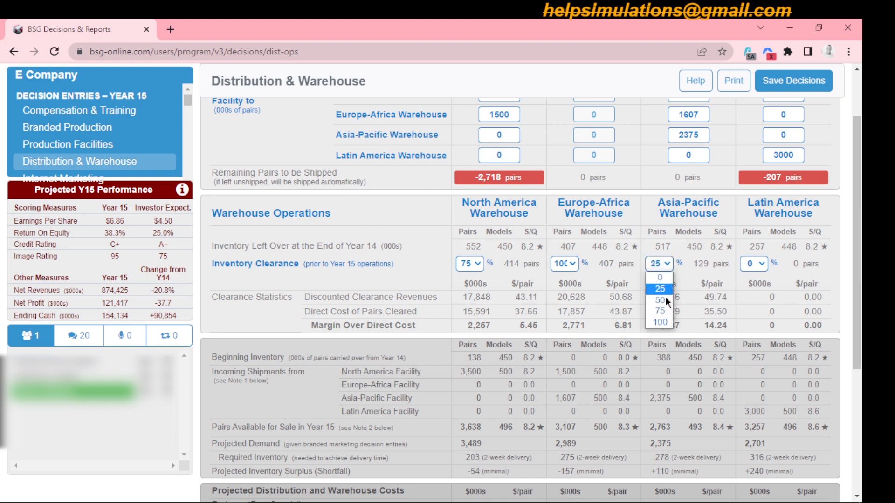
click(666, 301)
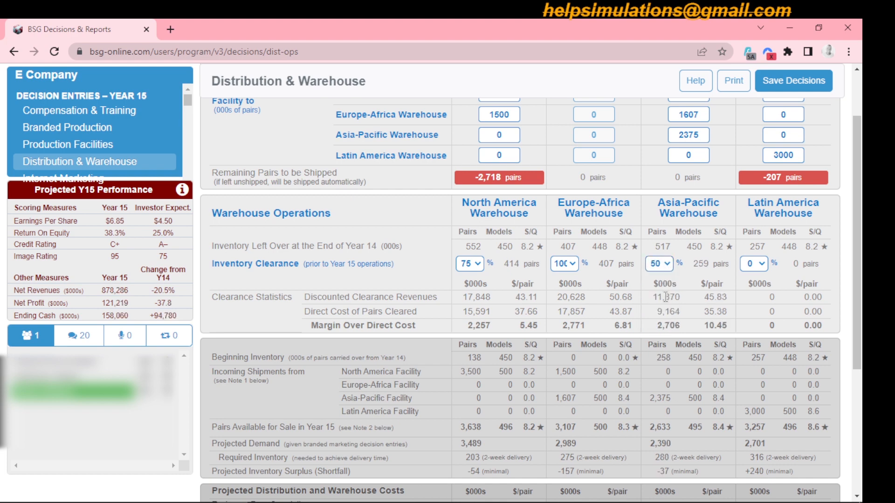
click(667, 265)
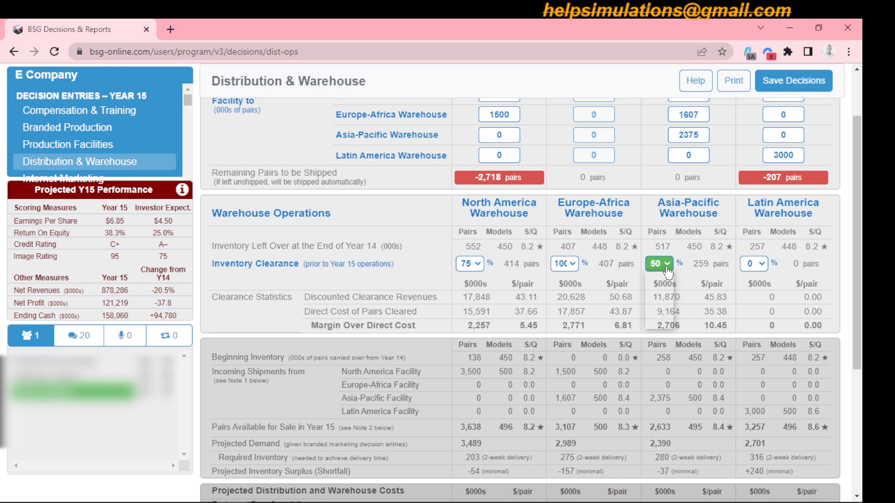
click(668, 310)
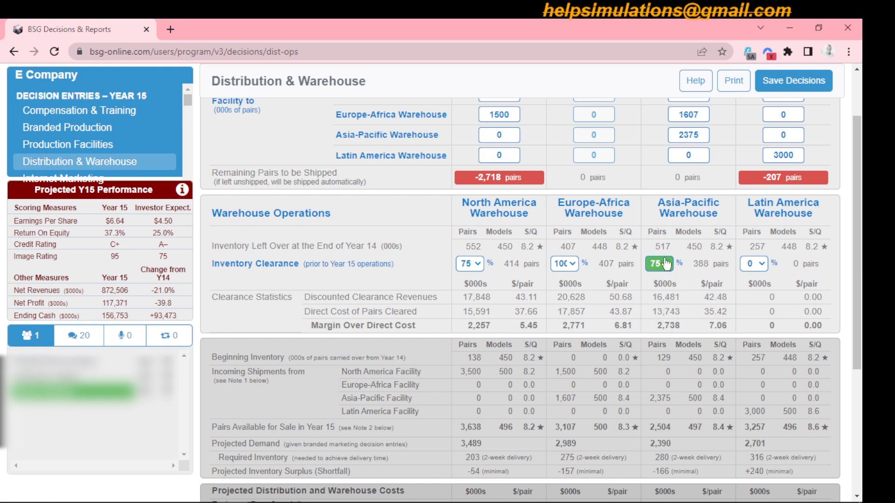
click(665, 264)
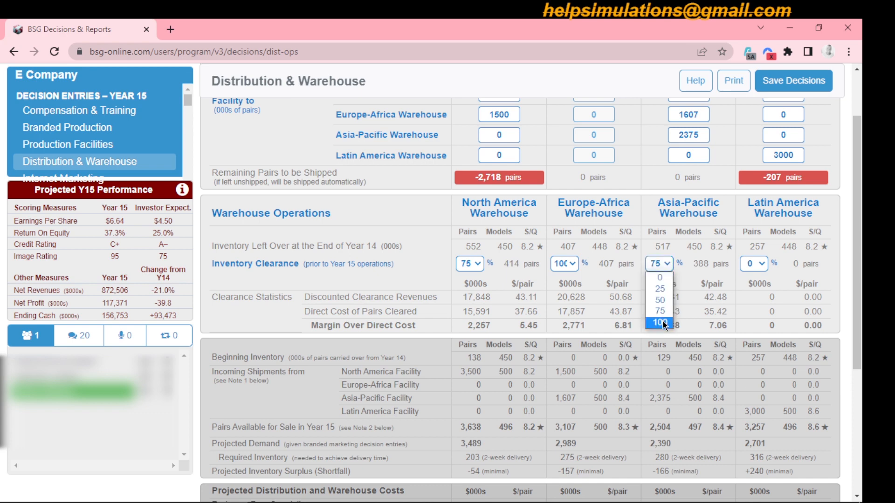
click(662, 321)
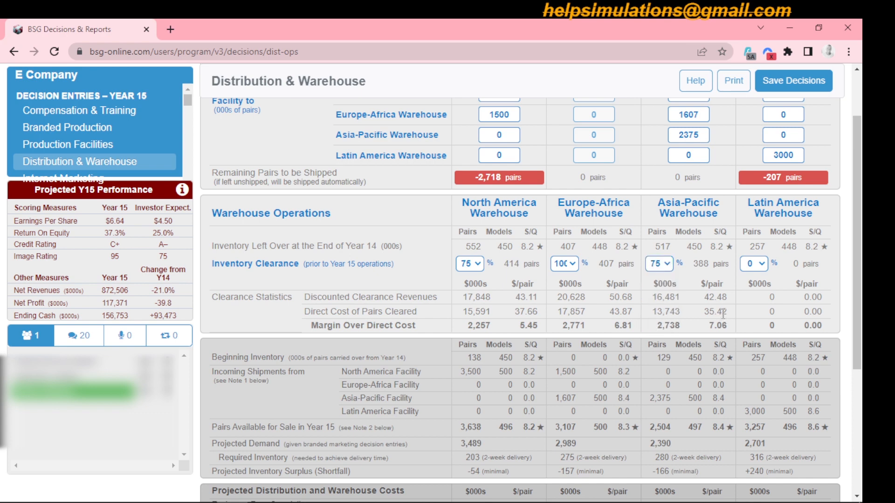
click(671, 267)
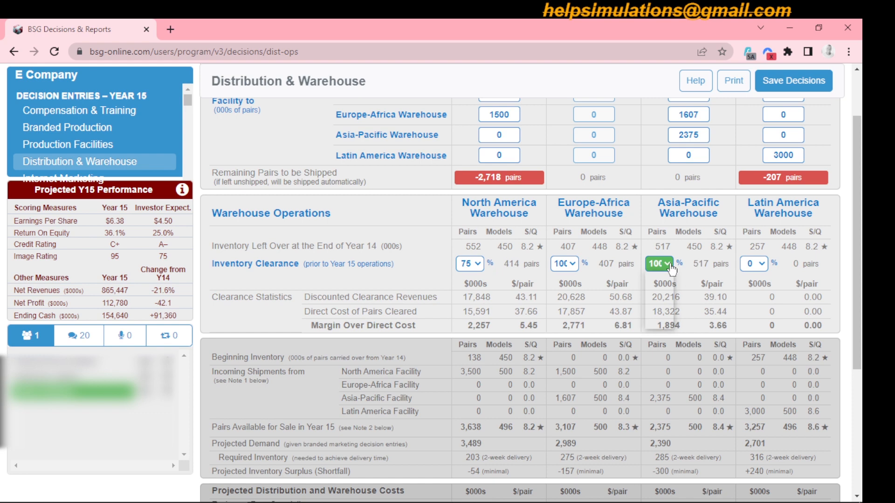
click(661, 311)
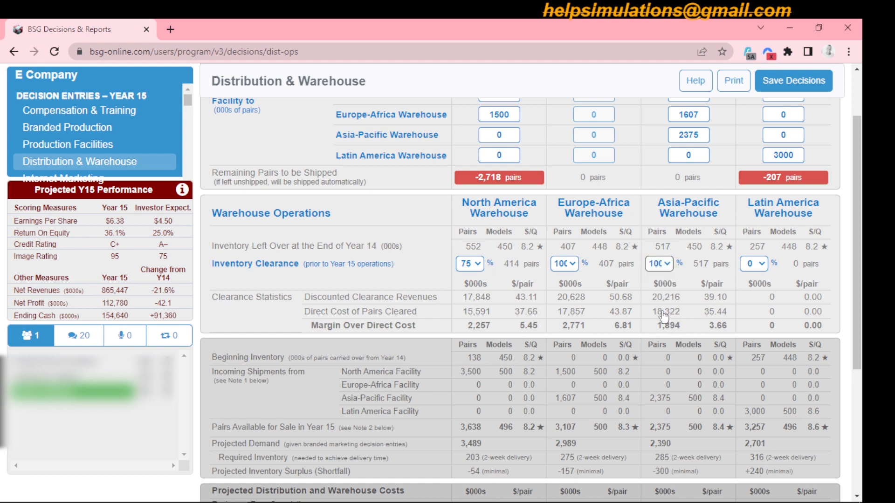
Try 25%, 50% and 75% inventory clearance for the Latin America warehouse and set it to 100%.
click(763, 267)
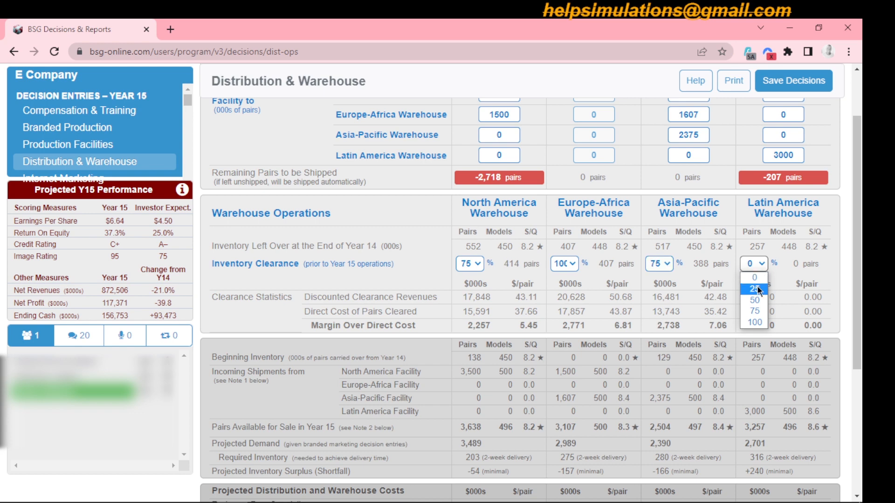
click(757, 289)
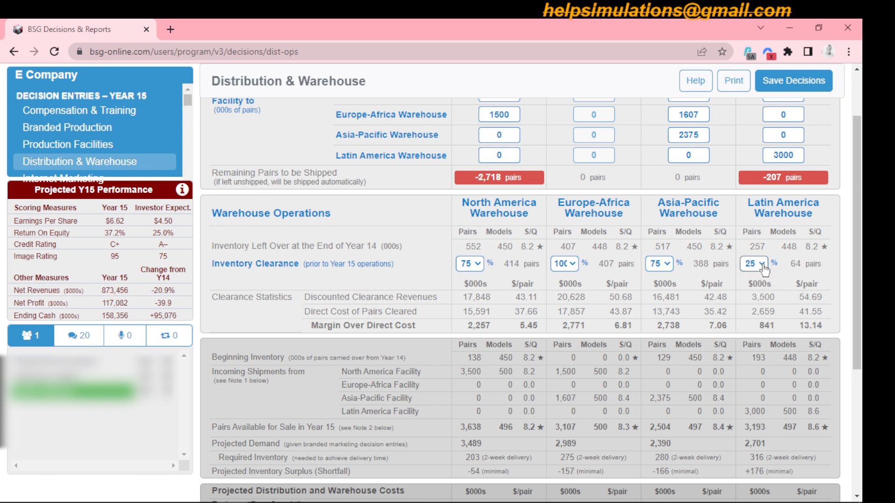
click(761, 266)
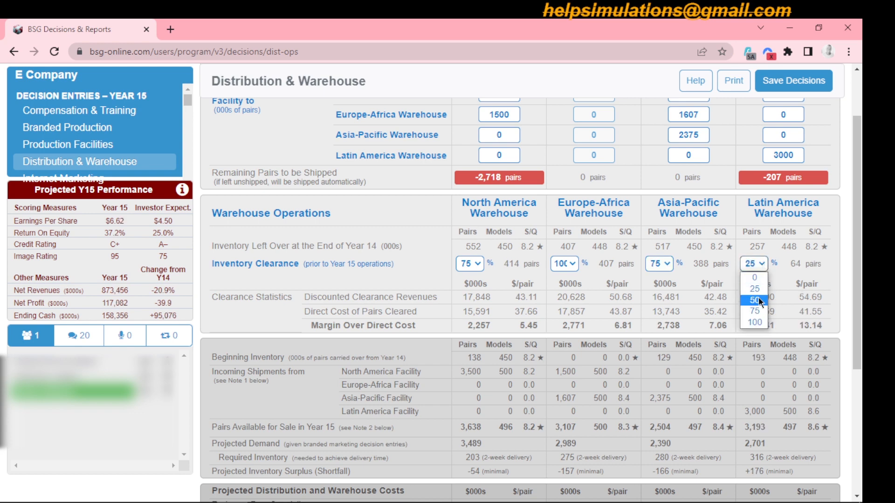
click(759, 297)
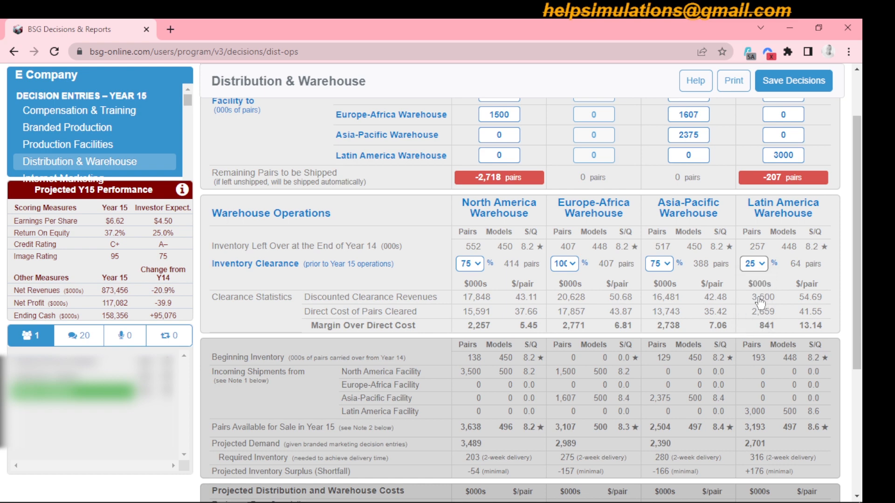
click(760, 266)
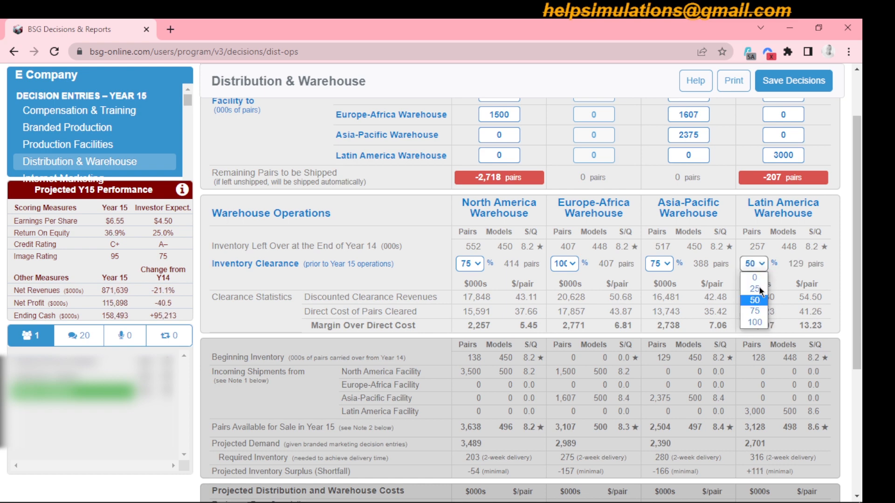
click(756, 312)
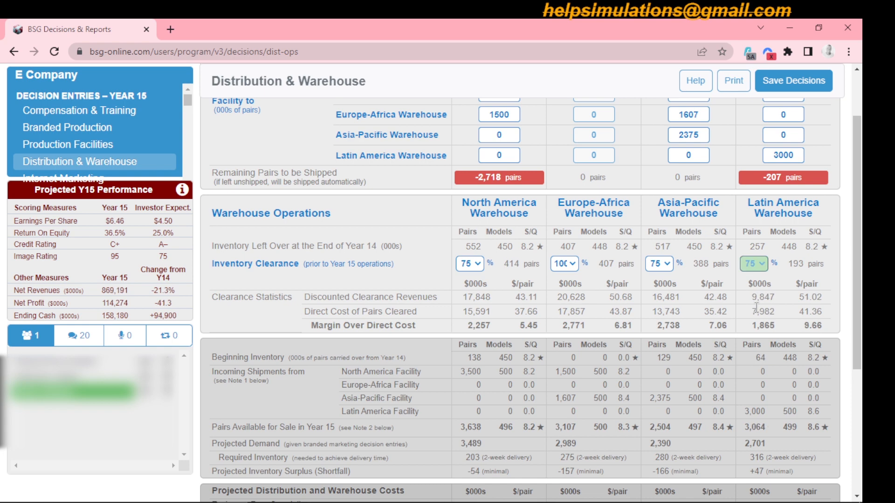
click(761, 264)
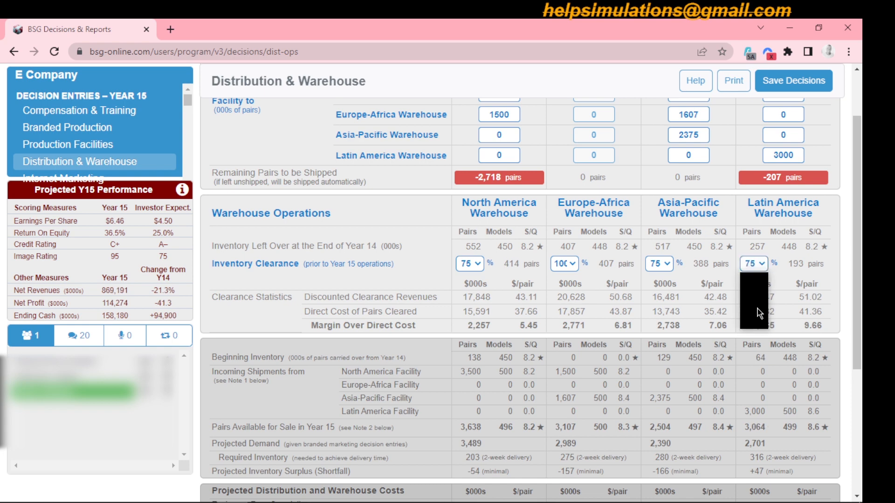
click(757, 321)
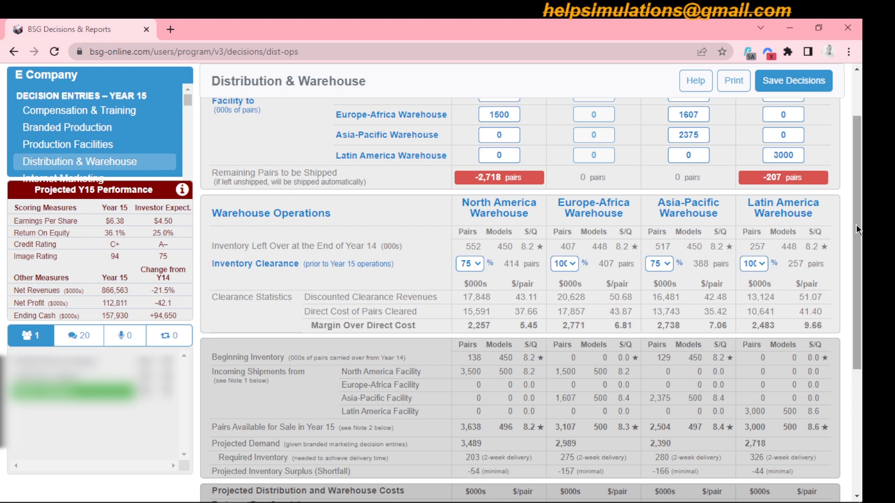
Set the North America facility's shipment to the North America warehouse to 3800 and review the projected inventory and remaining pairs.
drag(854, 222, 864, 265)
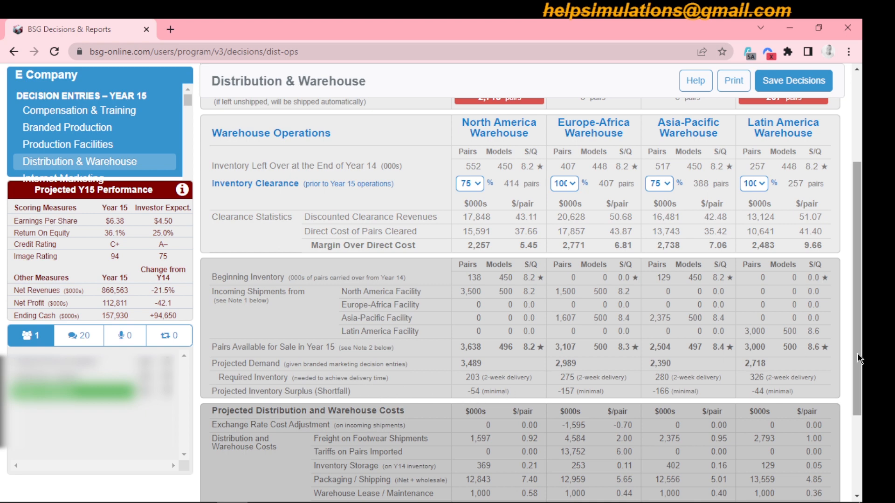
drag(858, 351, 858, 270)
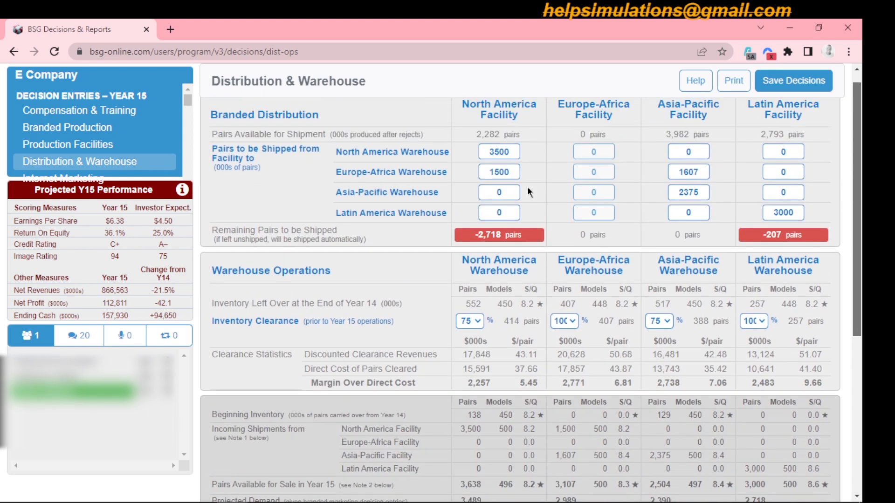
double_click(512, 151)
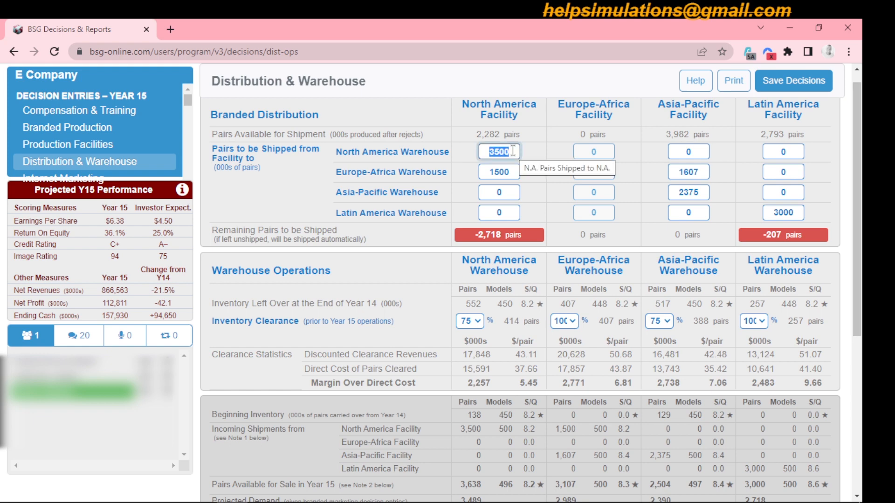
text(3800)
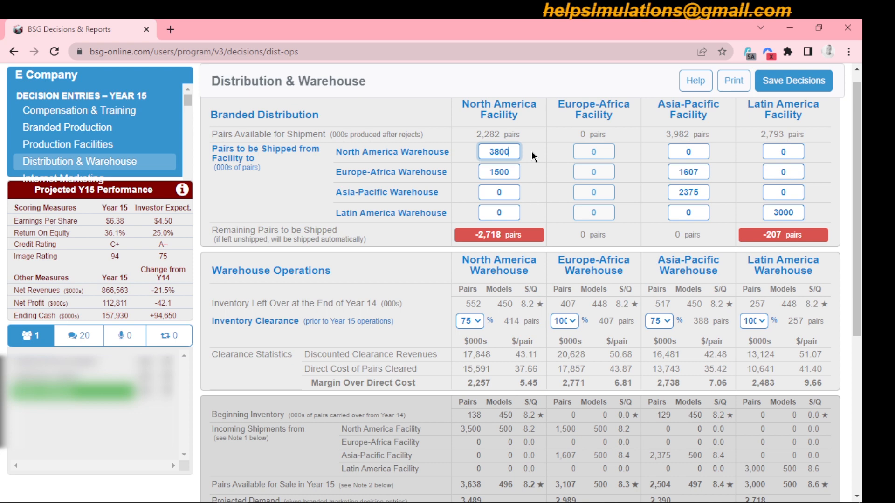
click(534, 157)
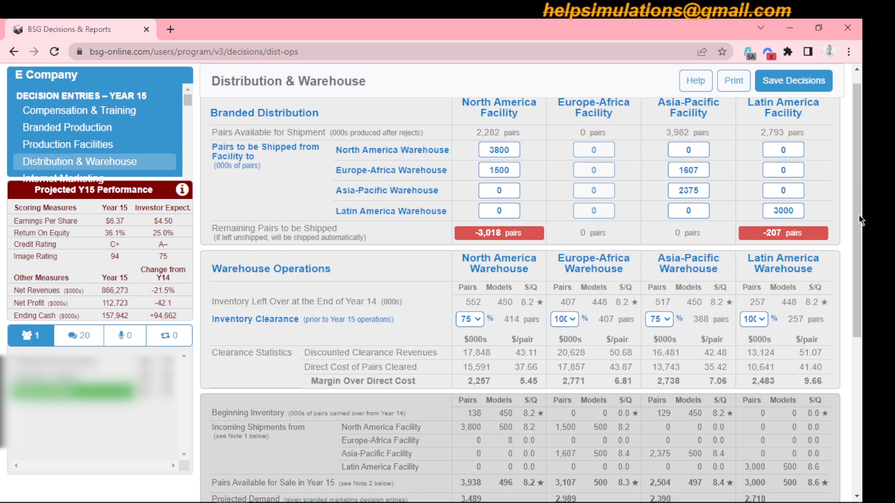
drag(860, 223, 861, 253)
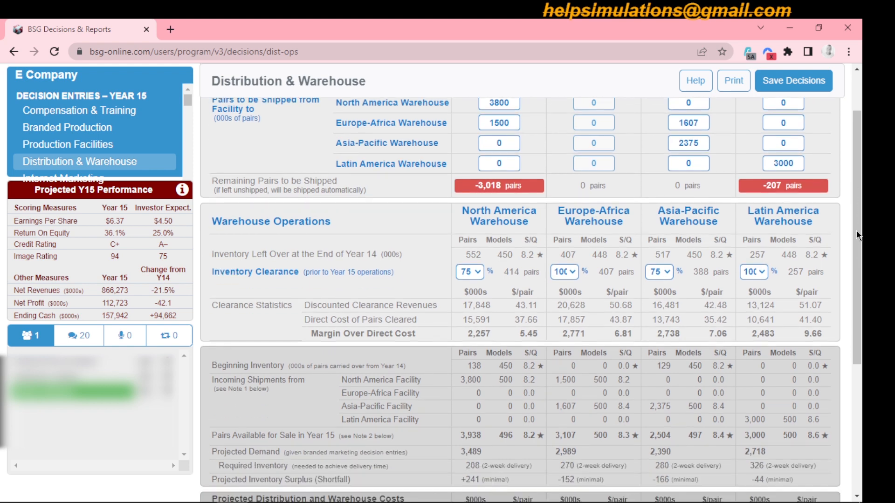
scroll(864, 195, up, 2)
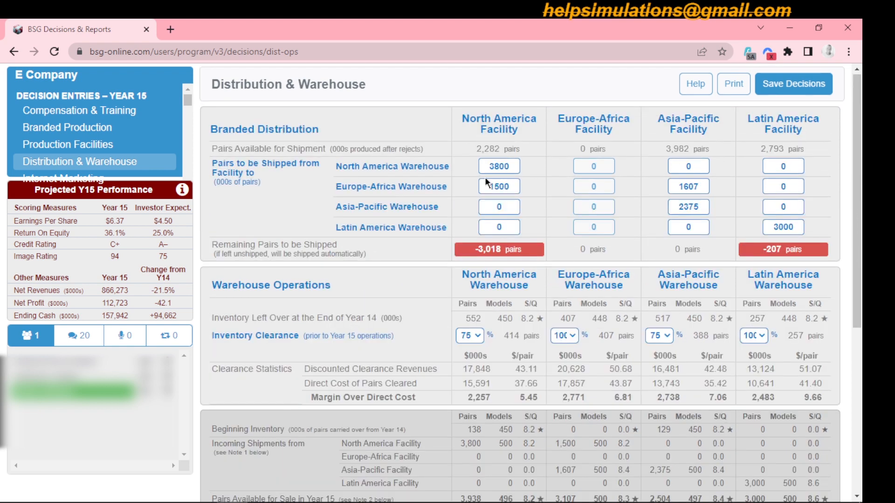
mouse_move(519, 193)
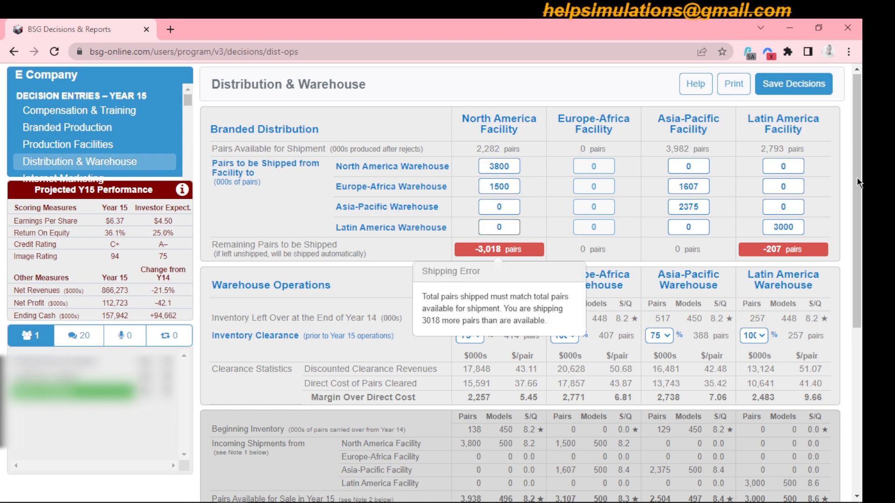
mouse_move(859, 206)
mouse_down()
mouse_move(860, 251)
mouse_move(862, 205)
mouse_up()
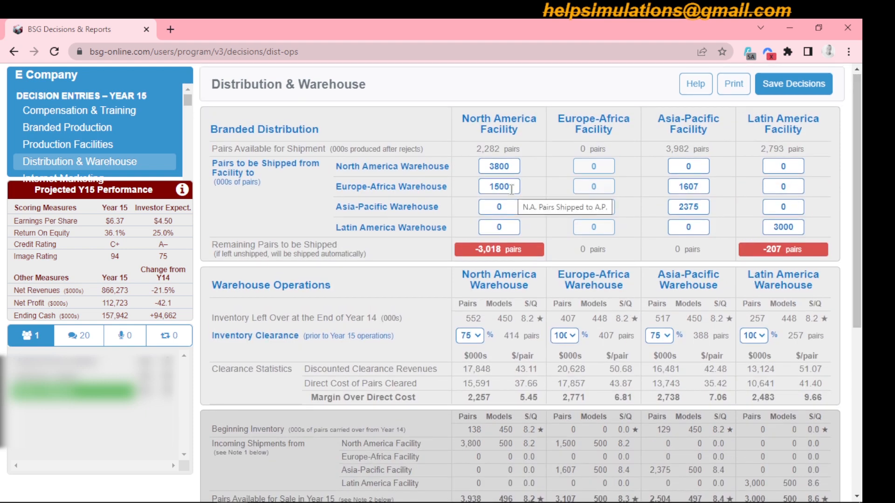
Try a shipment of 1800 from the North America facility to the Europe-Africa warehouse and check the projected warehouse figures.
key(Tab)
click(512, 189)
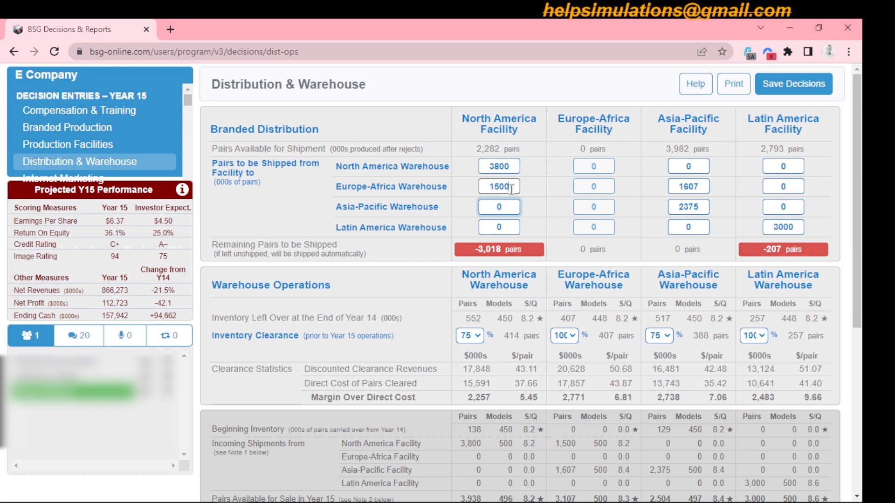
double_click(512, 189)
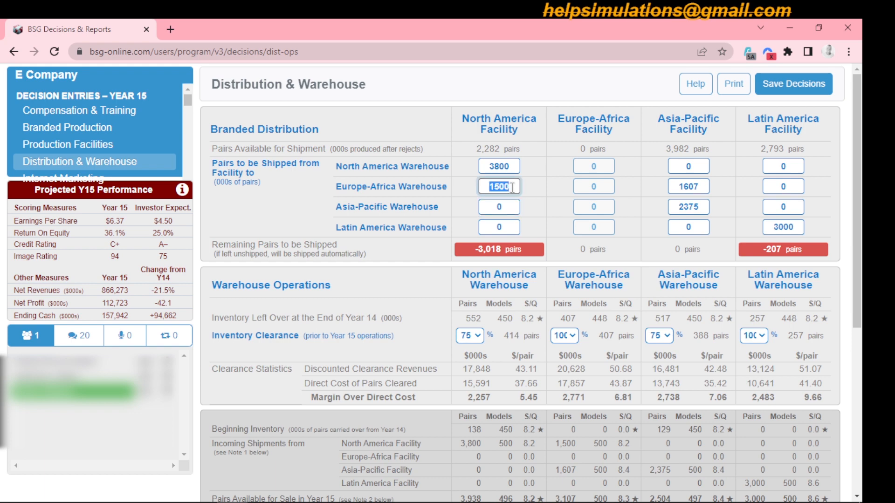
text(1800)
click(535, 187)
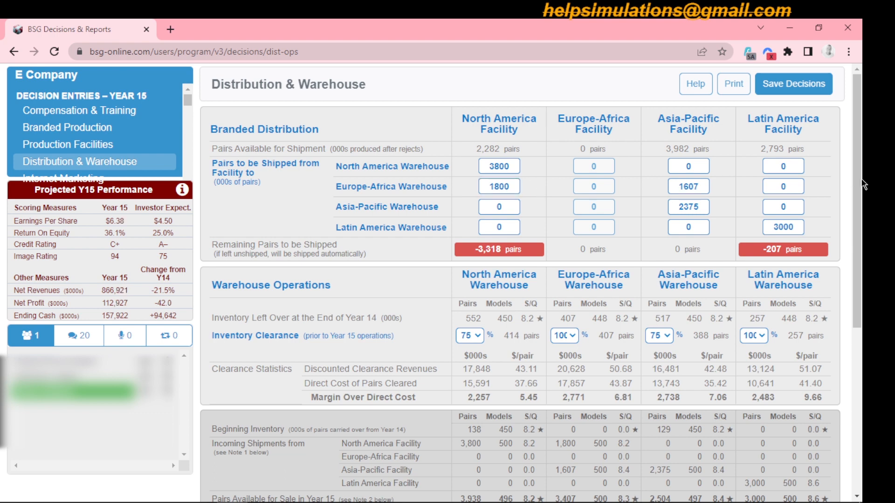
mouse_move(857, 187)
mouse_down()
mouse_move(860, 235)
mouse_move(865, 188)
mouse_up()
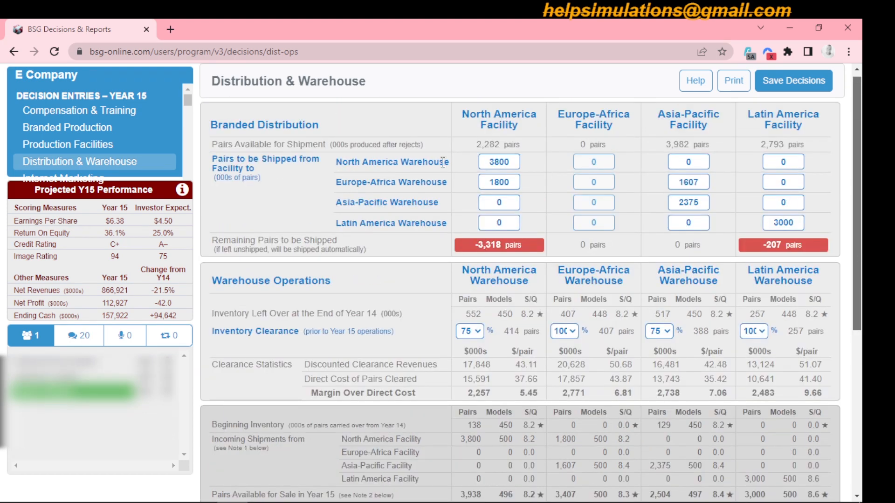
Set the North America facility's shipment to the Europe-Africa warehouse to 1900 and review the projected warehouse figures.
click(515, 183)
key(BackSpace)
key(BackSpace)
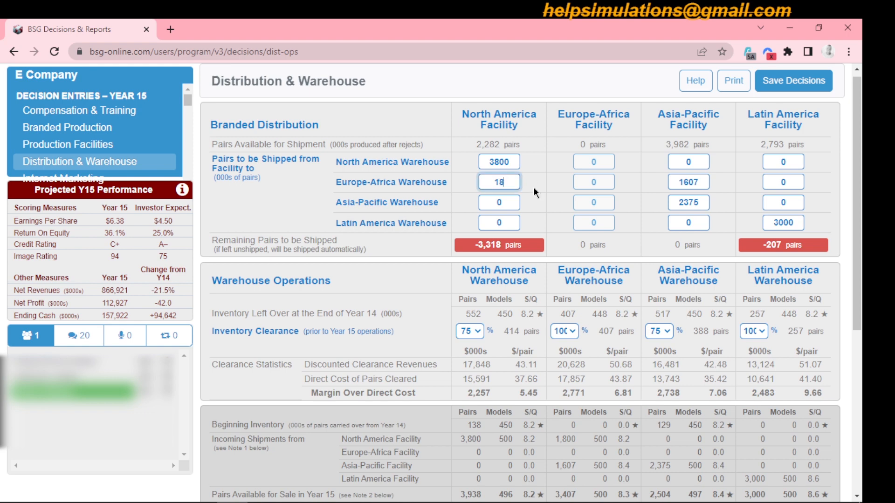
key(BackSpace)
text(900)
mouse_move(859, 171)
mouse_down()
mouse_move(864, 230)
mouse_move(863, 181)
mouse_up()
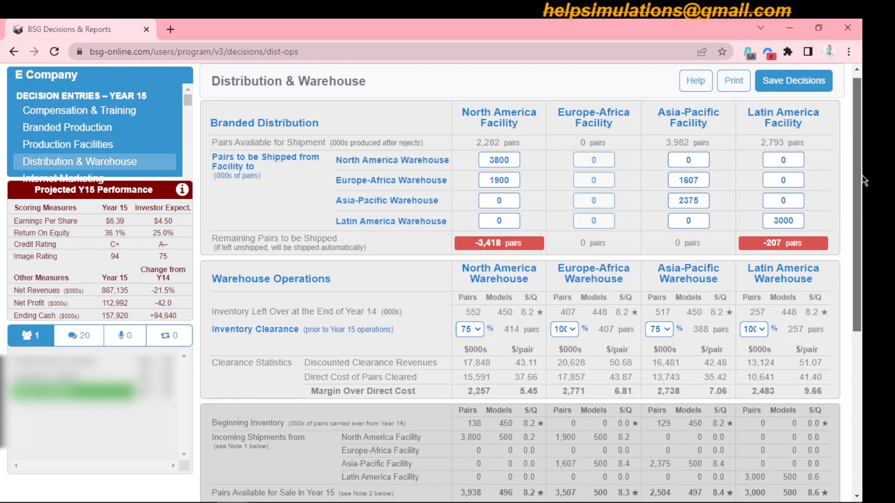
Set the Asia-Pacific facility's shipment to the Asia-Pacific warehouse to 2775.
click(699, 198)
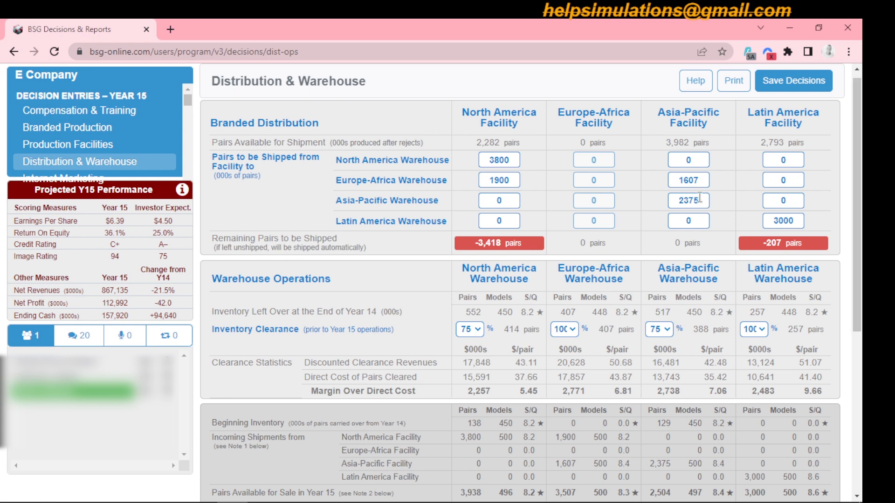
double_click(699, 197)
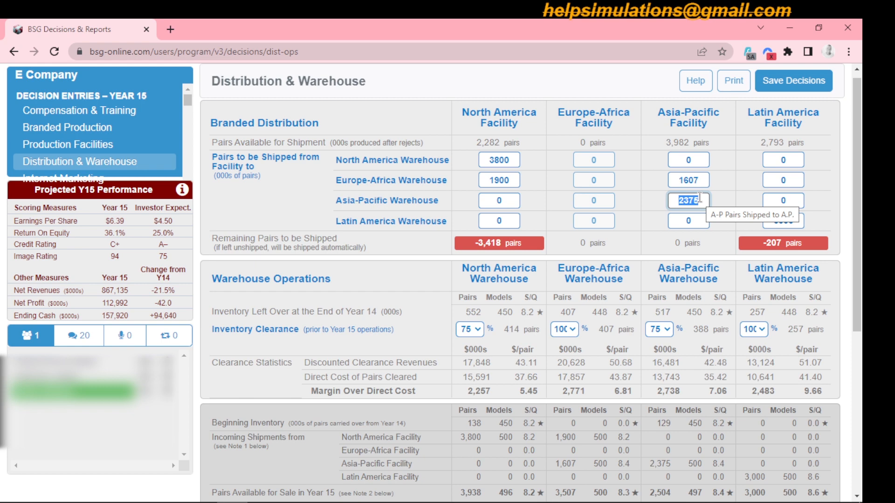
text(2775)
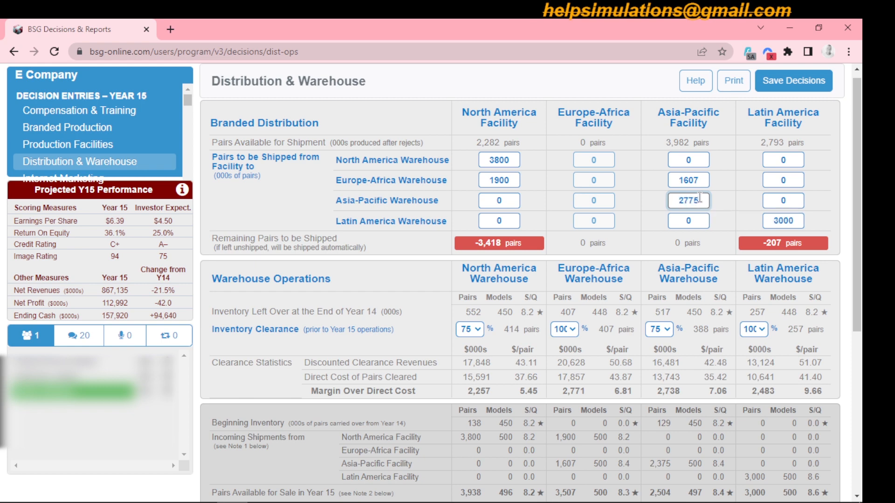
click(728, 199)
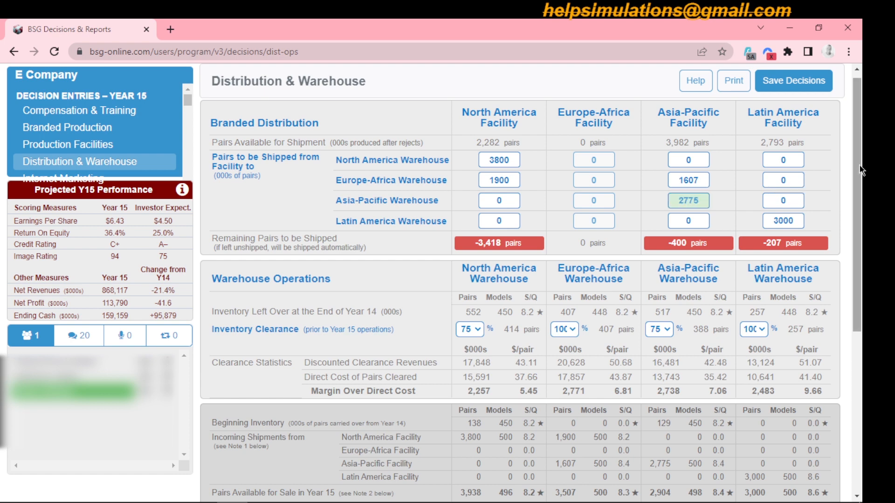
Set the Latin America facility's shipment to the Latin America warehouse to 3200 thousand pairs and review the projected inventory surplus.
drag(859, 166, 860, 204)
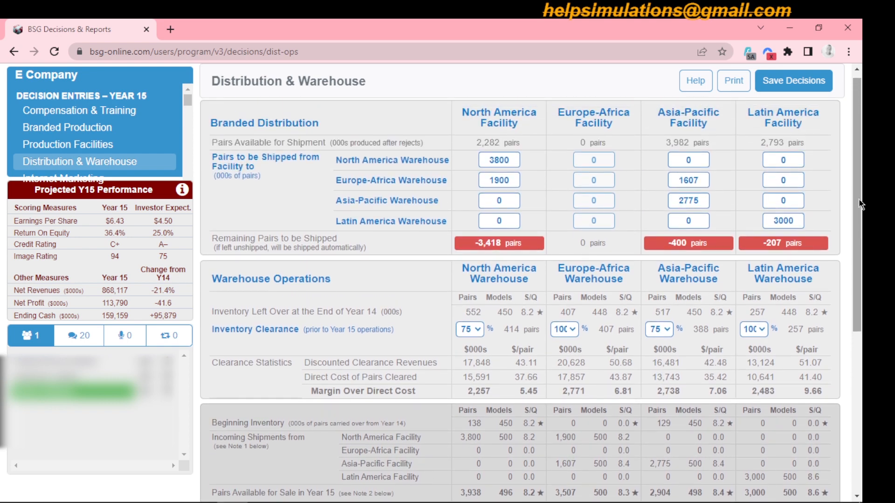
double_click(794, 220)
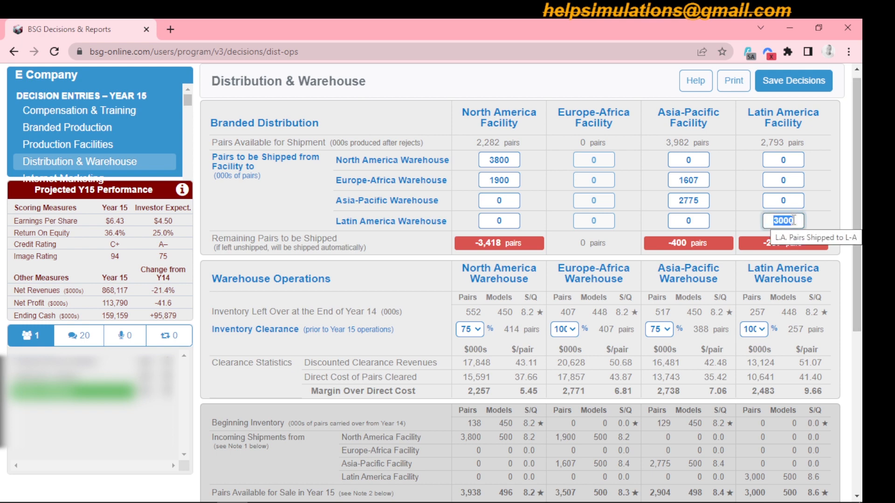
key(BackSpace)
text(3)
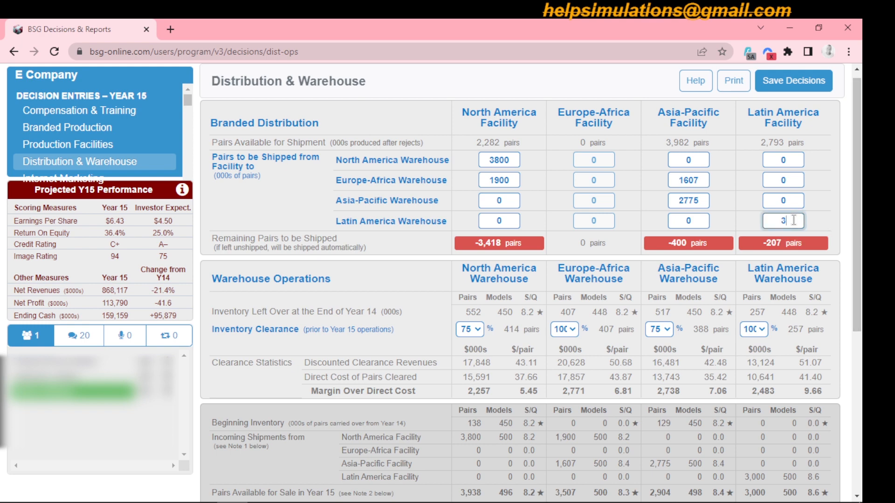
text(200)
drag(862, 215, 862, 251)
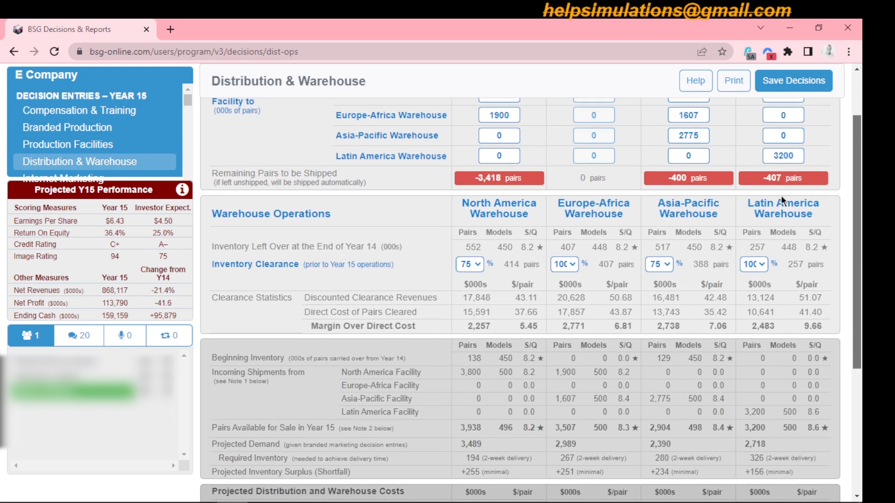
Raise the Latin America facility's shipment to its own regional warehouse to 3300 thousand pairs.
double_click(793, 155)
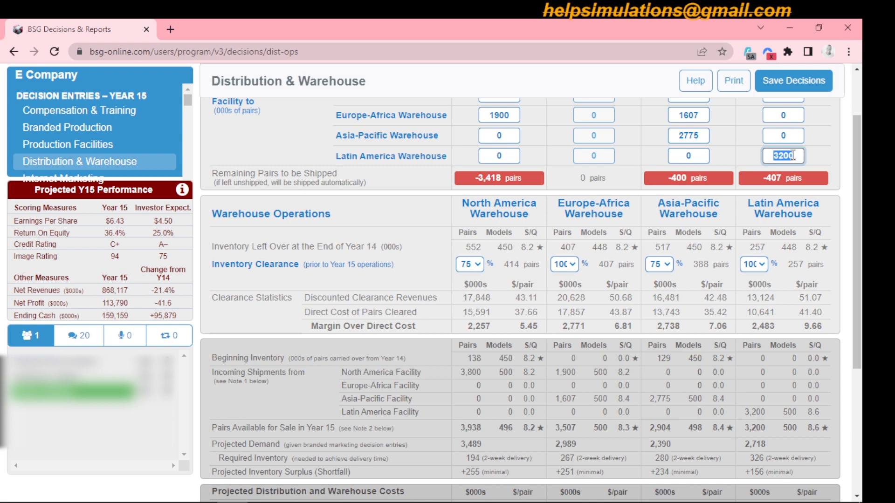
text(3300)
click(816, 156)
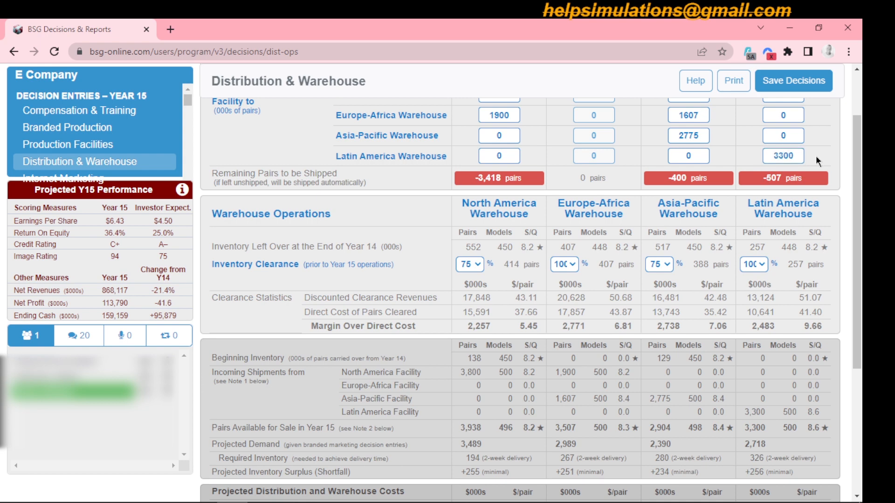
mouse_move(476, 502)
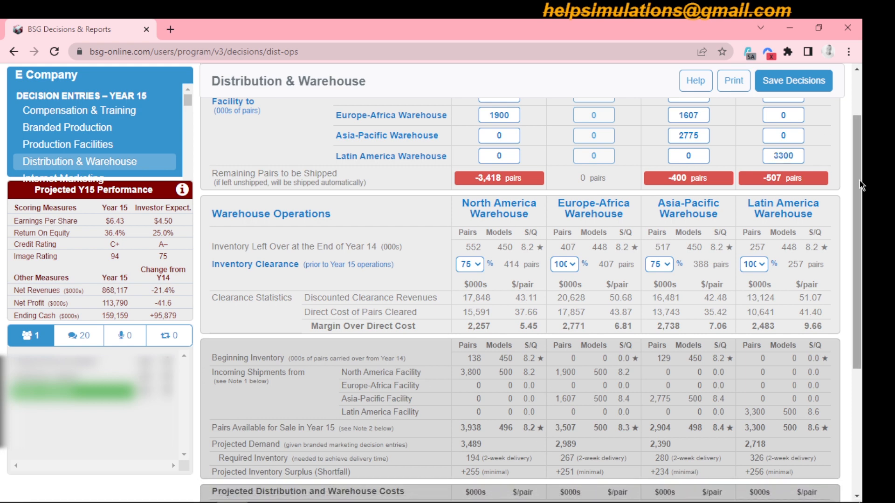
mouse_move(860, 186)
mouse_down()
mouse_move(860, 163)
mouse_move(860, 195)
mouse_up()
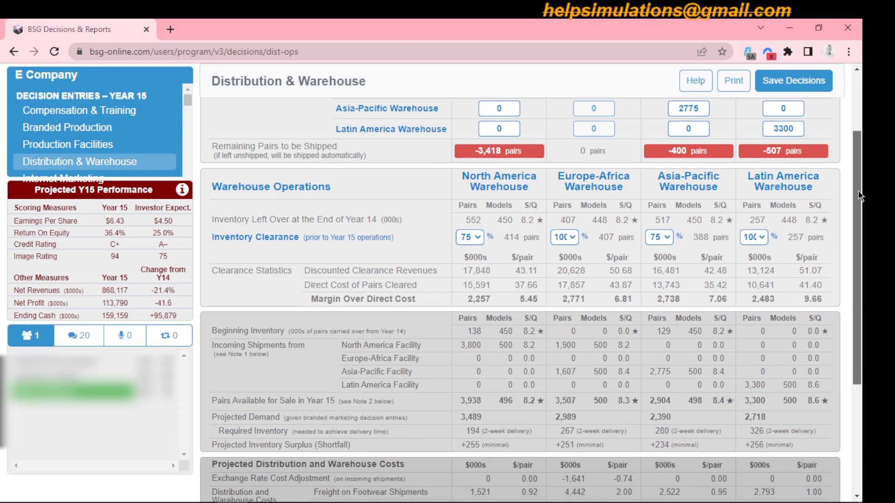
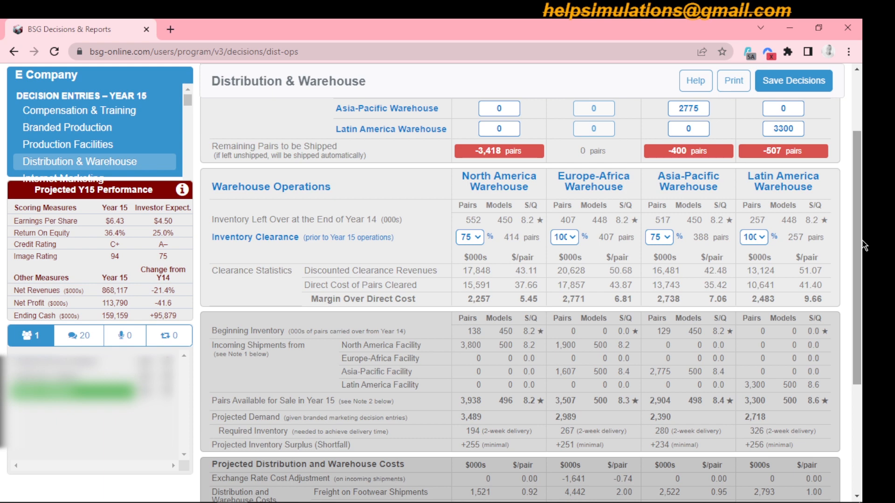
On the Branded Production page, set the North America facility's Year 15 pairs to be manufactured to 4500 thousand.
click(104, 131)
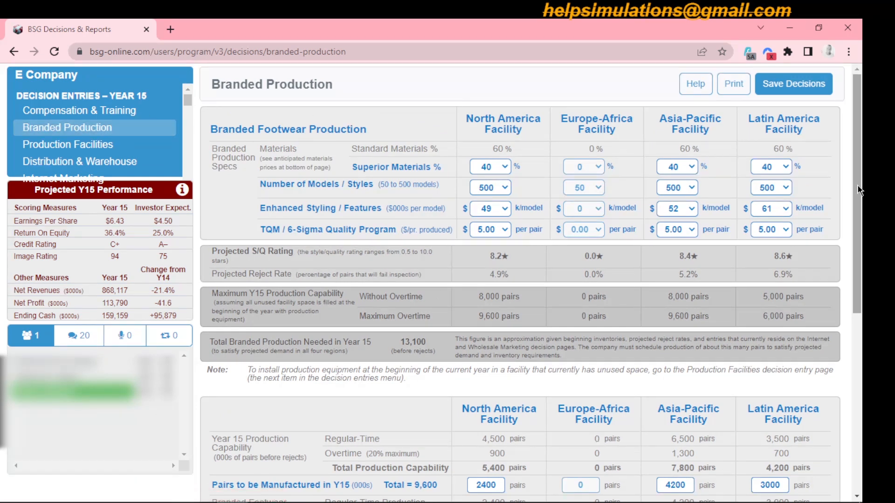
drag(858, 185, 864, 245)
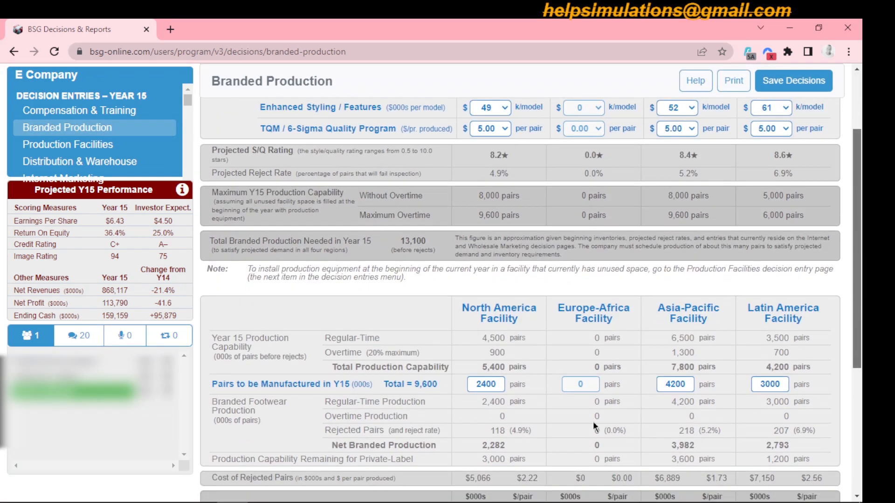
double_click(498, 387)
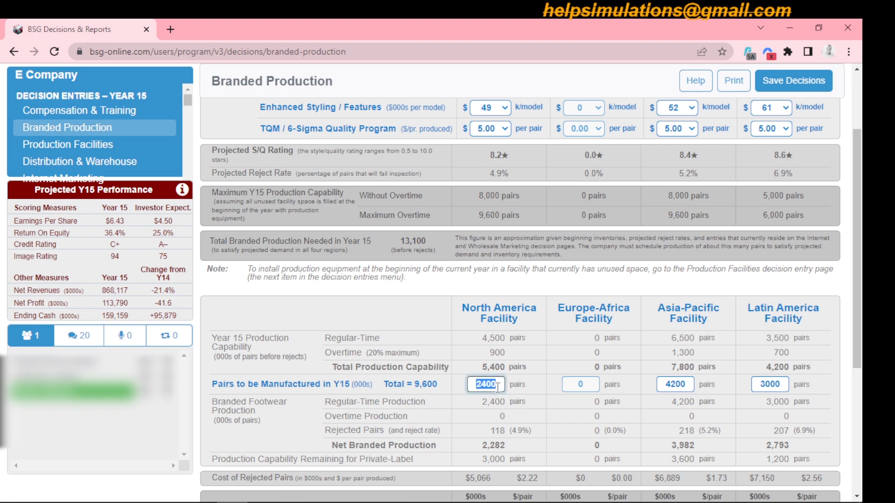
key(BackSpace)
text(4500)
click(546, 356)
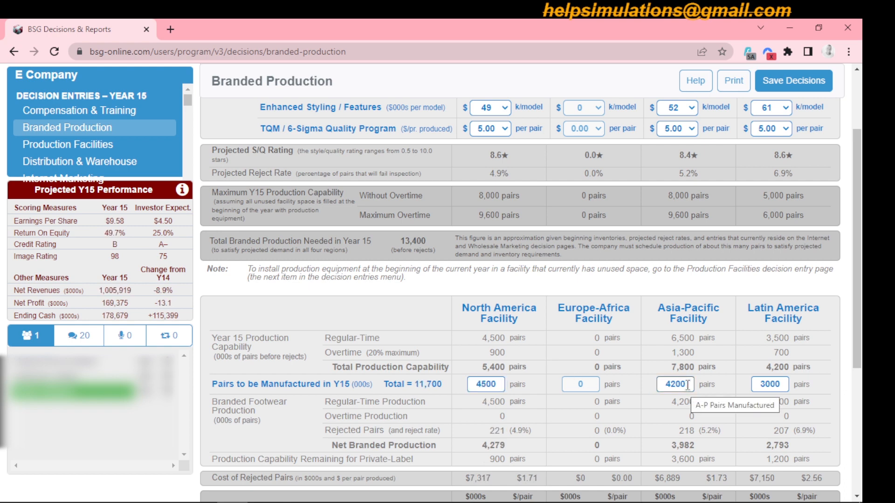
Set the Year 15 pairs to be manufactured to 4600 thousand at Asia-Pacific and 3400 thousand at Latin America.
double_click(687, 385)
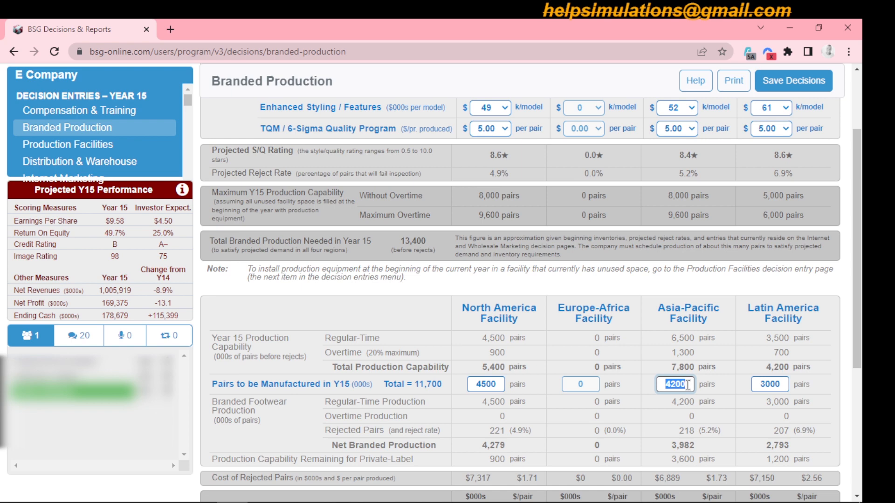
text(4600)
click(731, 351)
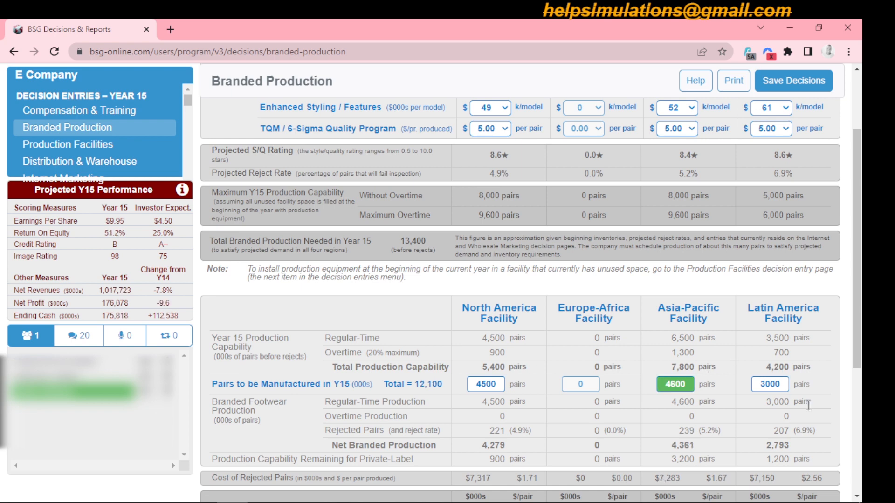
double_click(784, 385)
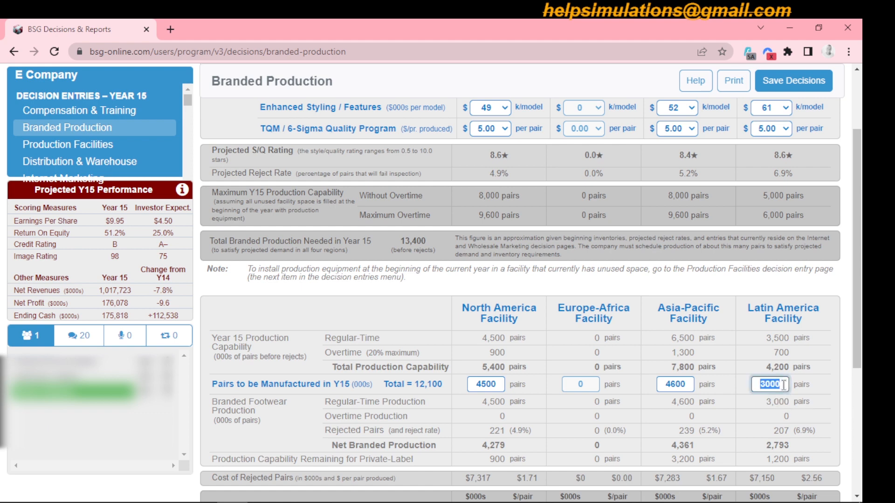
text(3400)
click(756, 350)
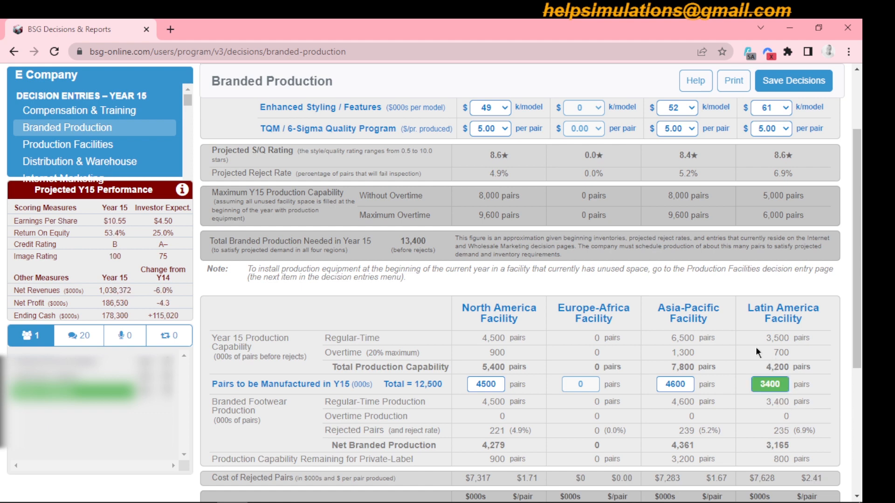
Check the remaining pairs on Distribution & Warehouse, and set North America's pairs to be manufactured in Branded Production to 5000 thousand.
click(99, 163)
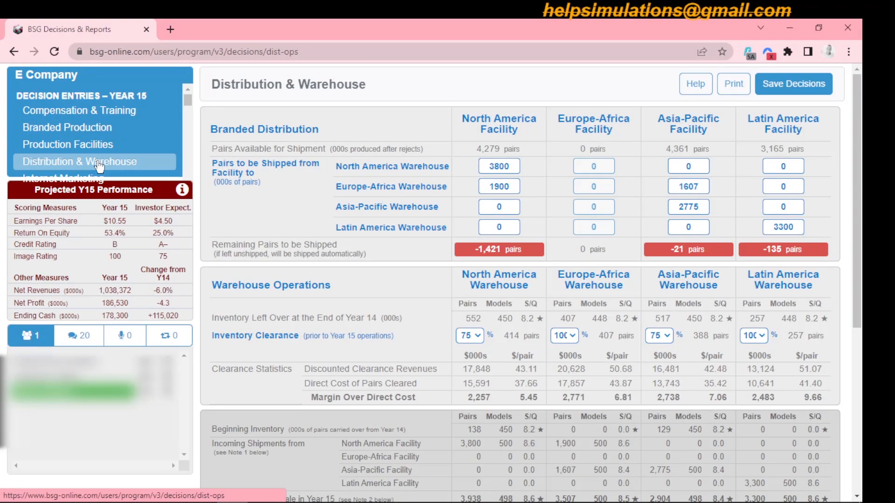
click(97, 138)
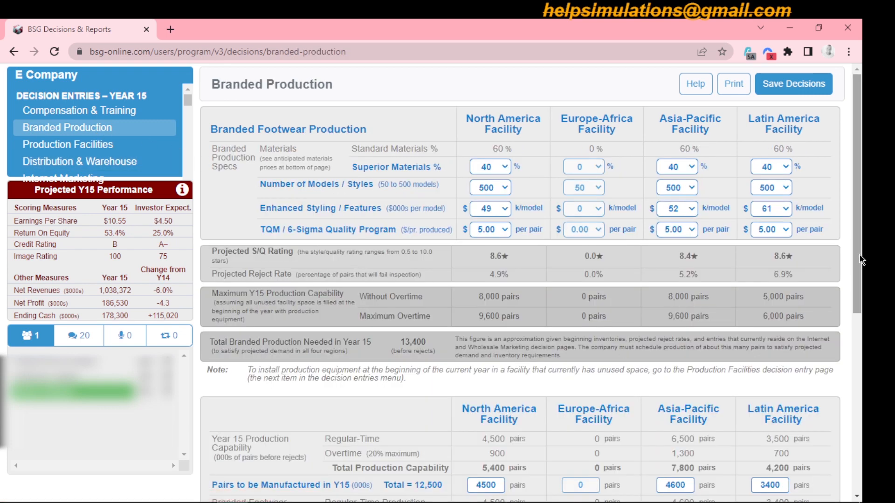
scroll(860, 255, down, 1)
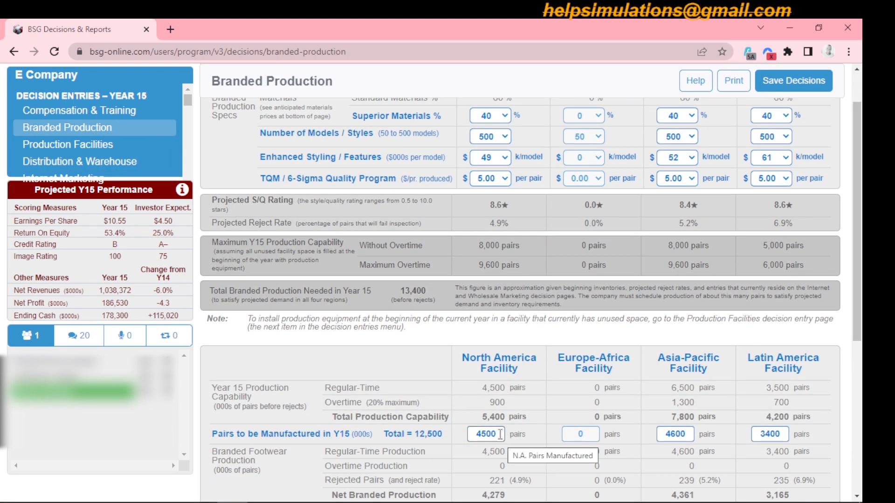
double_click(500, 435)
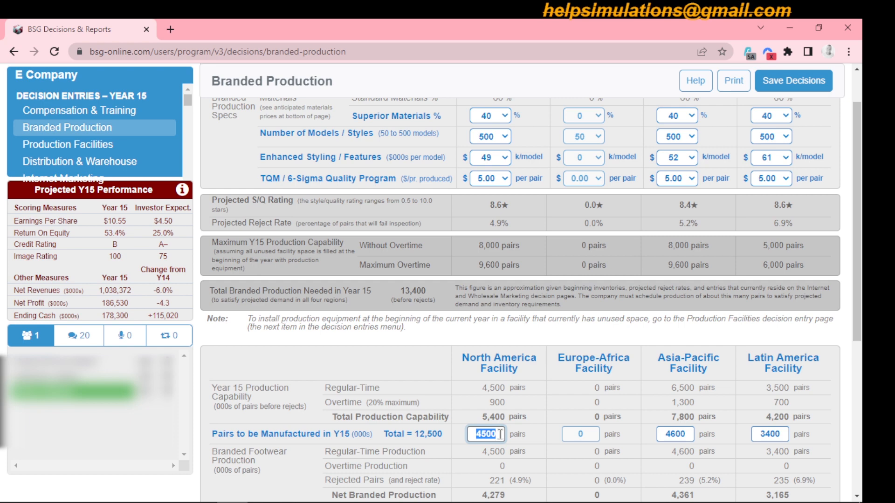
key(BackSpace)
text(5000)
Set the pairs to be manufactured to 4800 thousand at the Asia-Pacific facility and 3500 thousand at the Latin America facility.
double_click(688, 434)
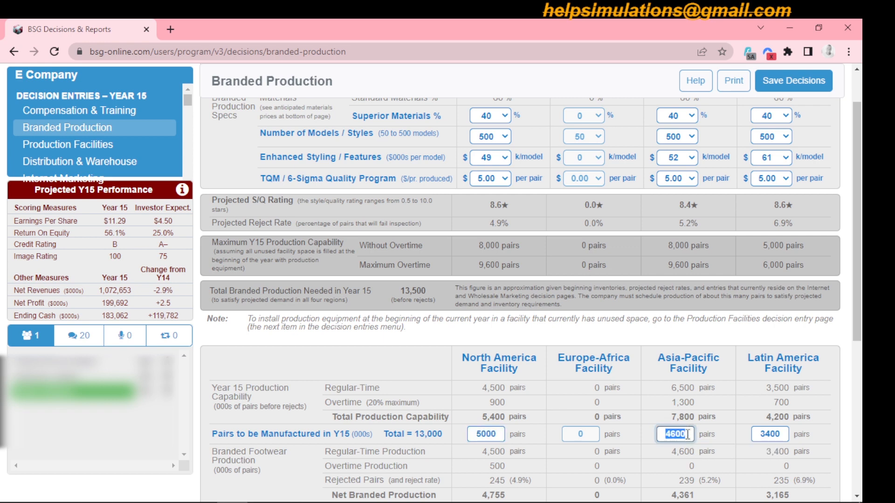
key(BackSpace)
text(4800)
click(787, 433)
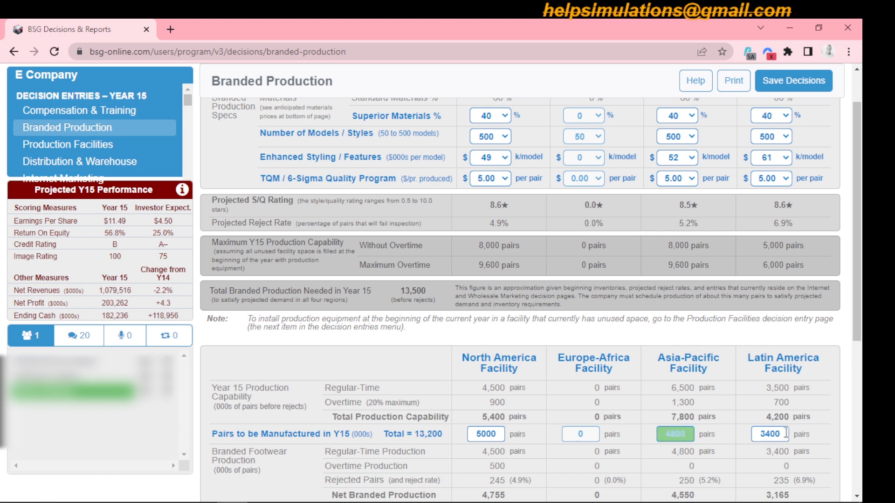
double_click(786, 433)
key(BackSpace)
text(35)
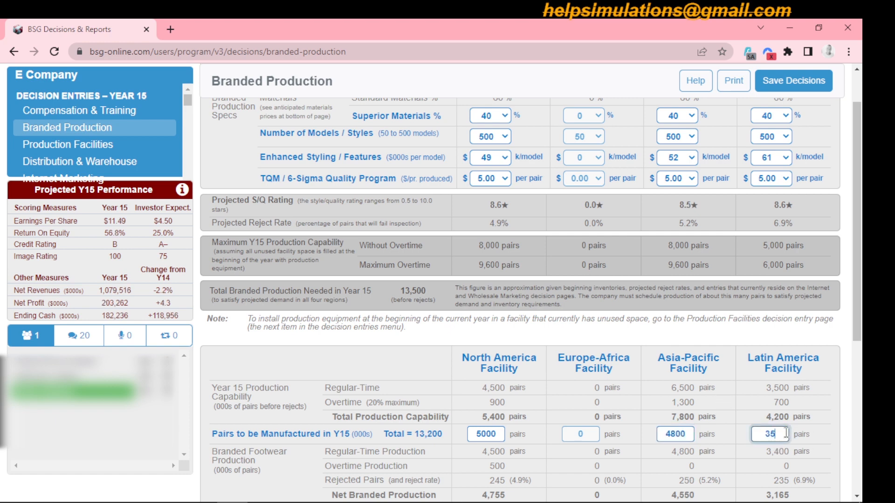
text(00)
click(682, 330)
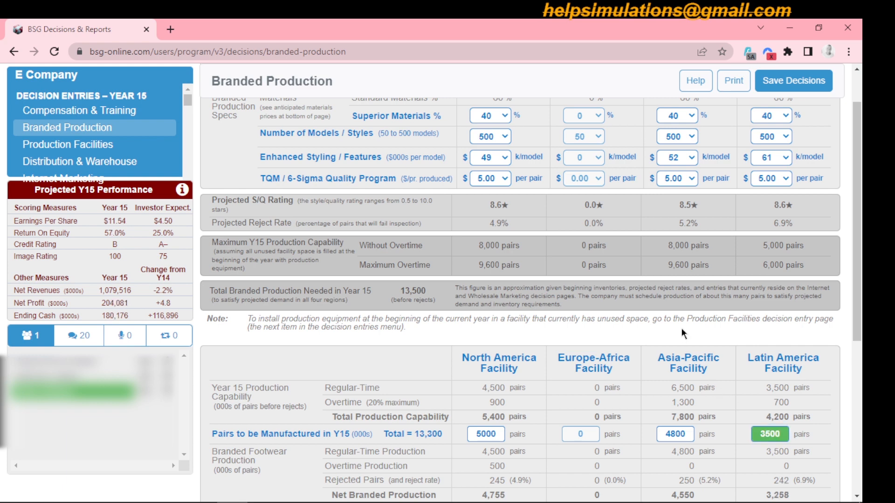
On the Distribution & Warehouse page, set the Latin America facility's shipment to the Latin America warehouse to 3250 thousand pairs.
click(61, 163)
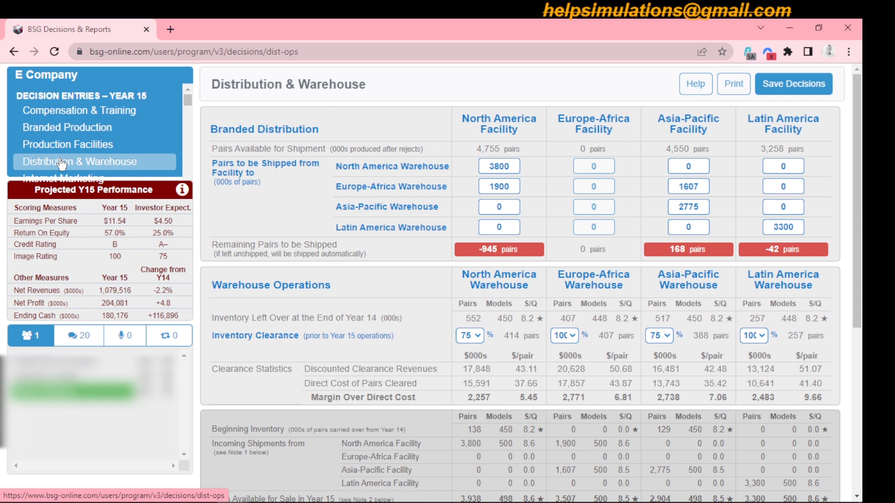
mouse_move(861, 305)
mouse_down()
mouse_move(859, 358)
mouse_move(860, 310)
mouse_up()
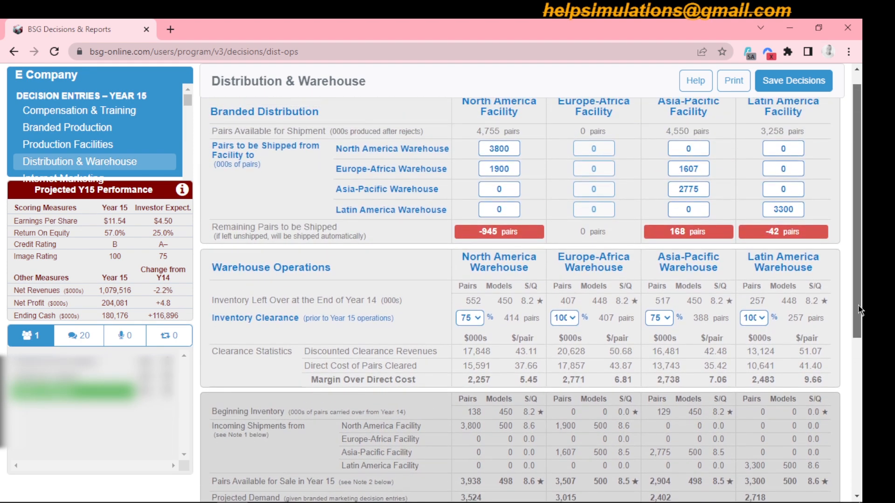
double_click(783, 209)
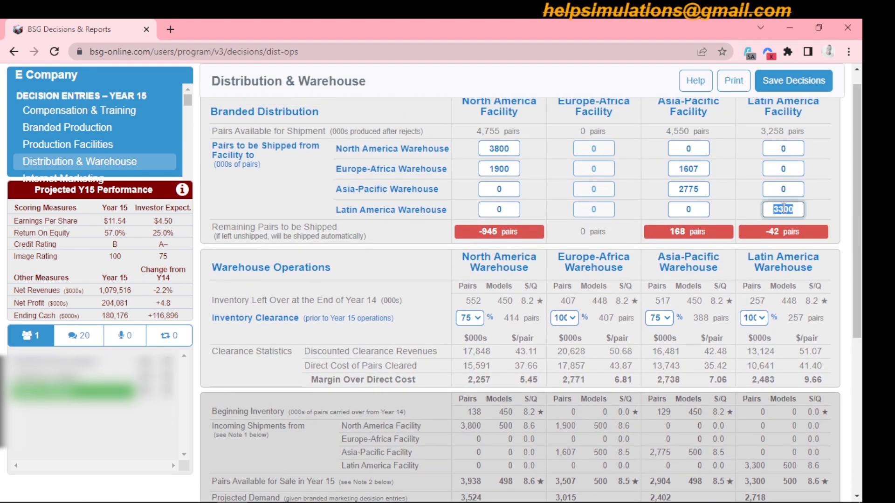
text(0)
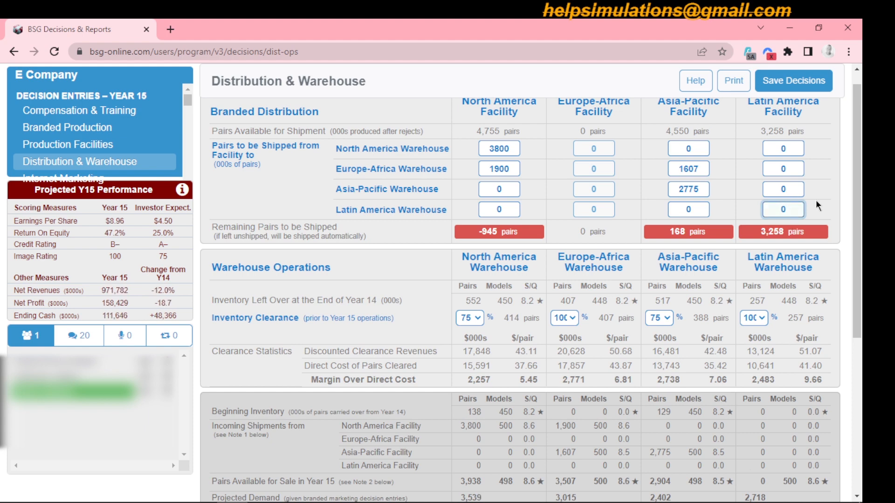
double_click(790, 207)
text(32)
text(58)
click(819, 196)
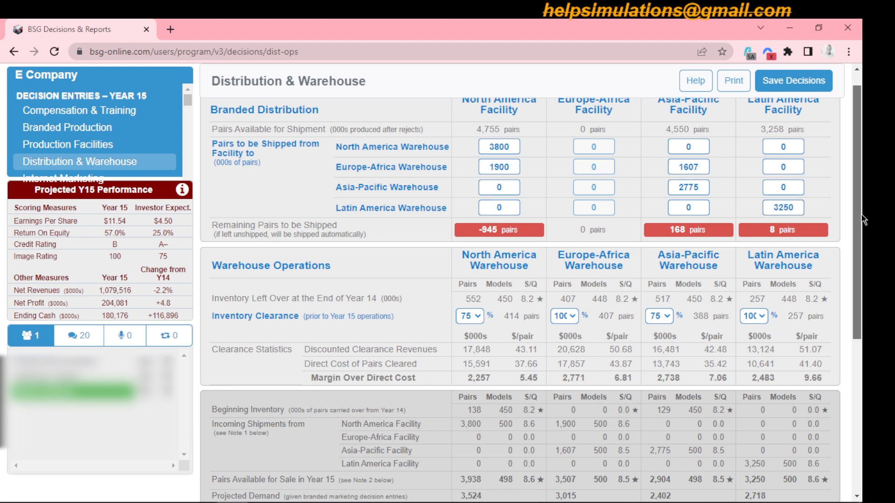
Set the Latin America facility's shipment to its own warehouse to 3258 thousand pairs and review the projected inventory surpluses.
scroll(864, 231, down, 1)
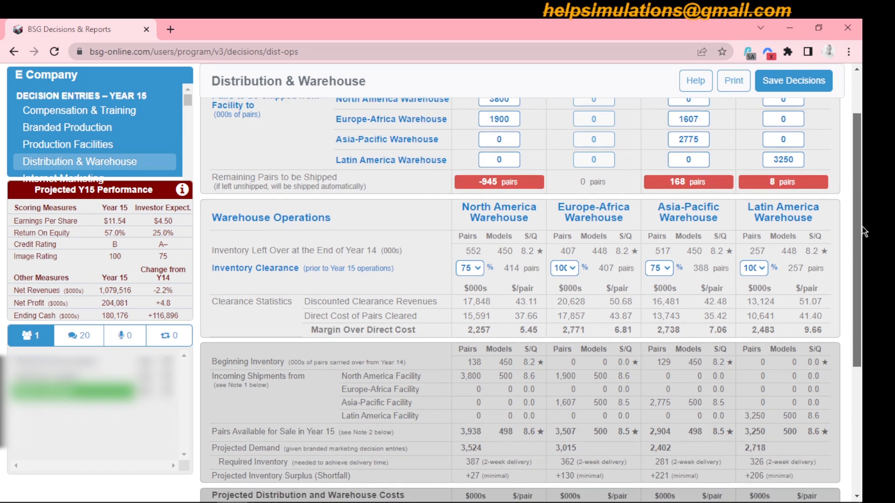
double_click(793, 159)
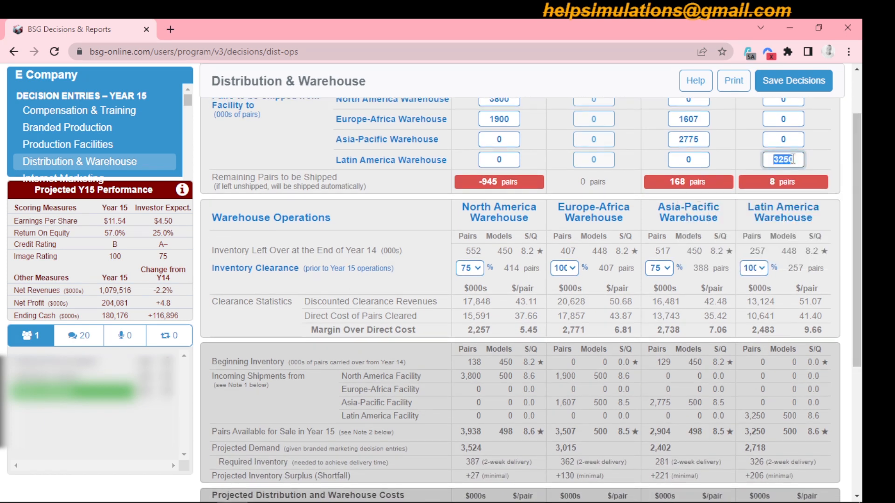
text(3258)
click(818, 155)
scroll(865, 241, down, 2)
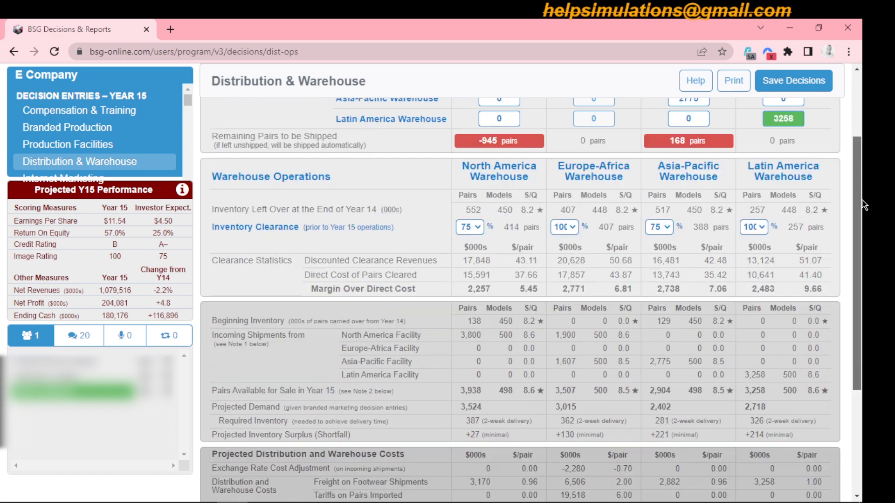
drag(864, 241, 864, 147)
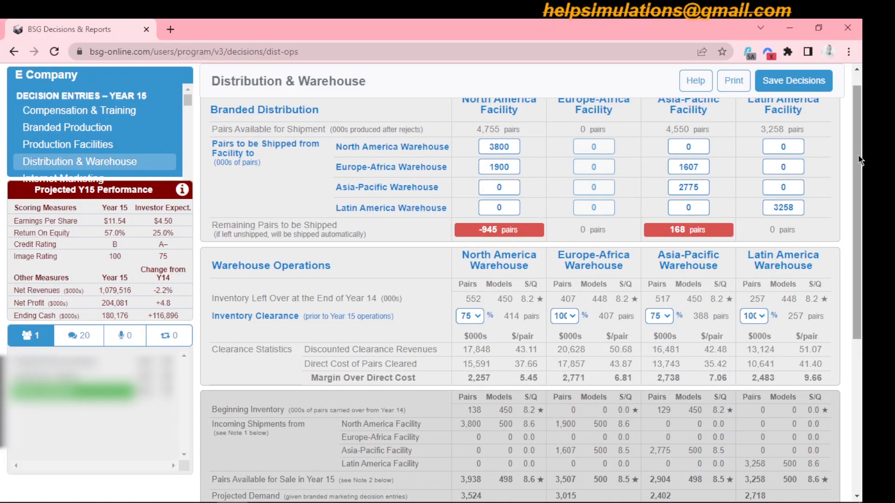
drag(860, 164, 863, 189)
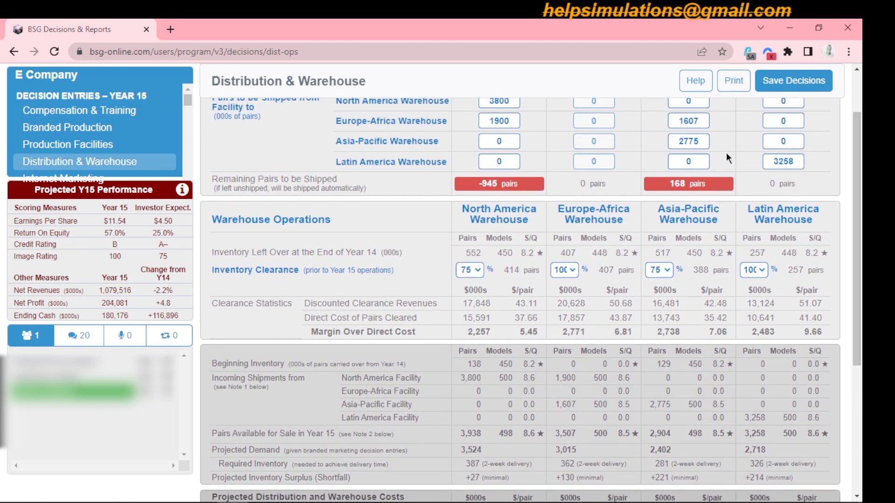
Set the Asia-Pacific facility's shipment to the Europe-Africa warehouse to 1775 thousand pairs.
double_click(697, 120)
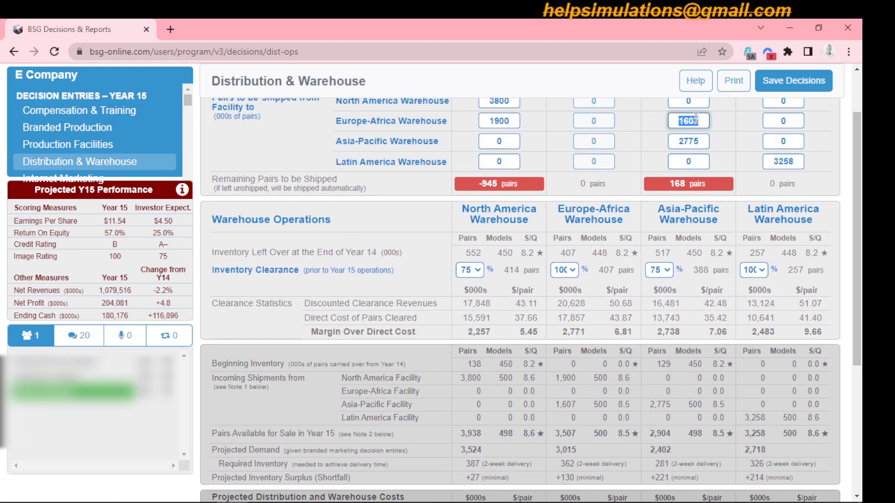
text(0)
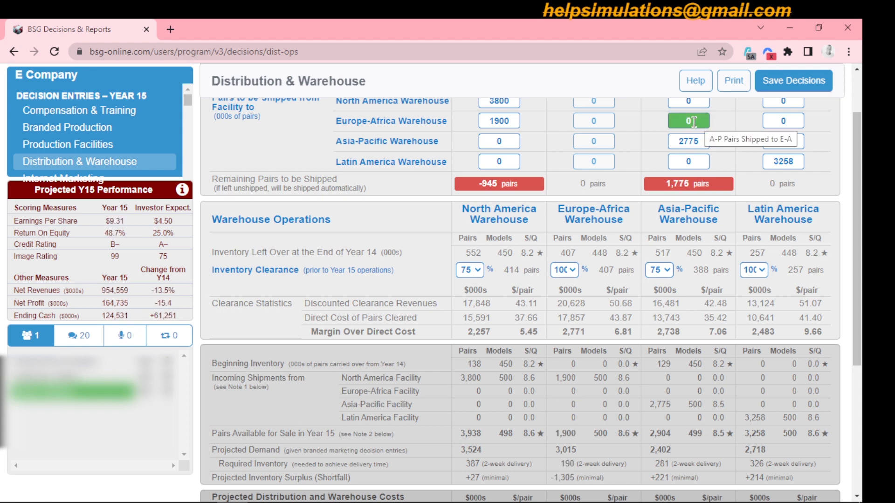
double_click(693, 121)
text(1775)
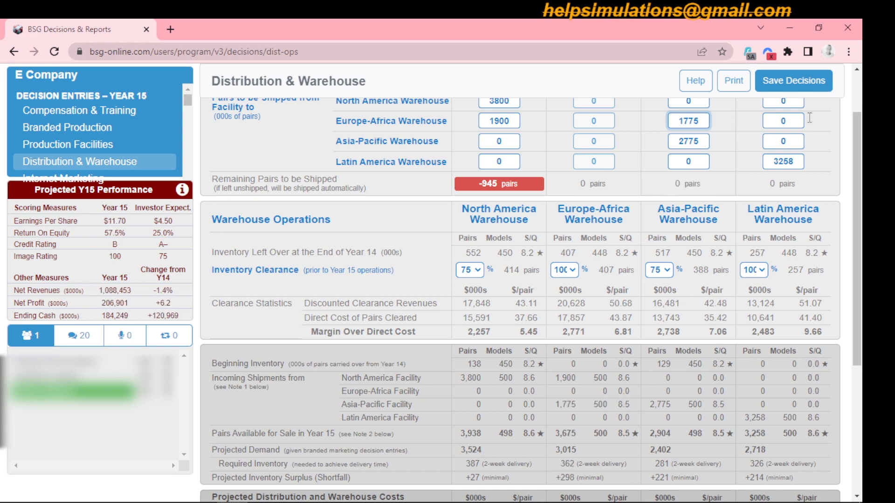
drag(856, 197, 865, 161)
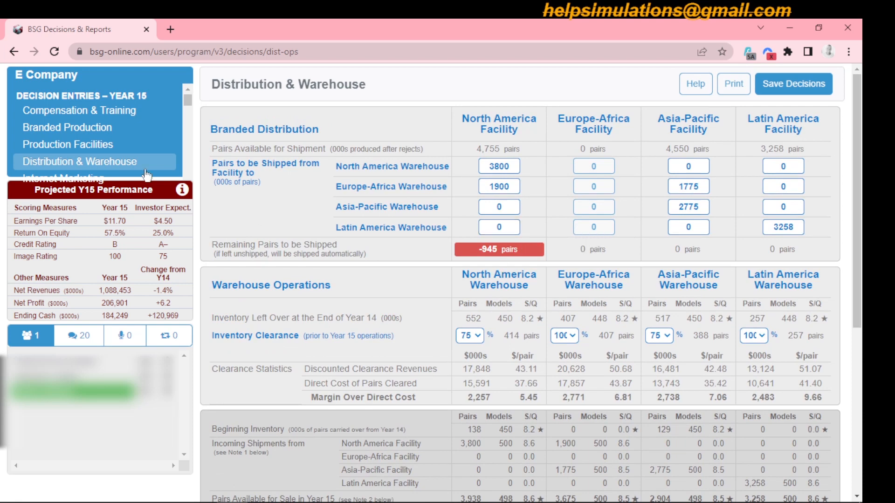
In Branded Production, re-enter 5000 thousand pairs to be manufactured for North America and set Asia-Pacific's to 5300 thousand.
click(113, 135)
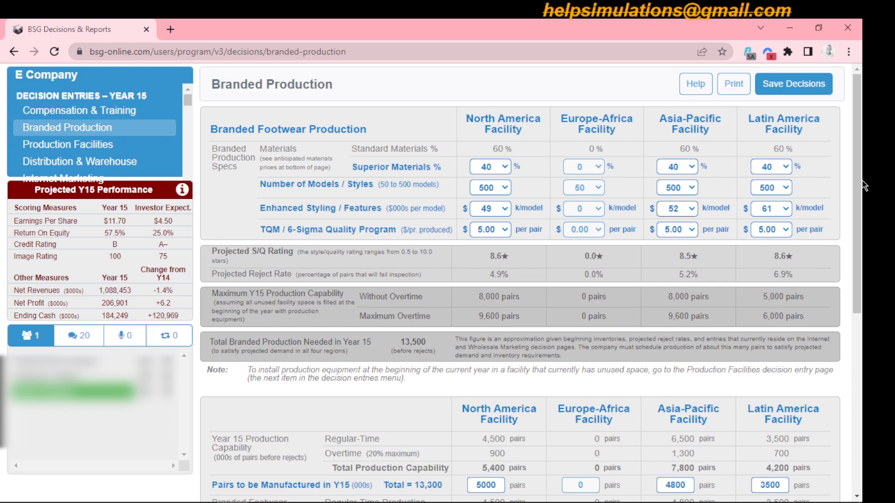
scroll(863, 189, down, 2)
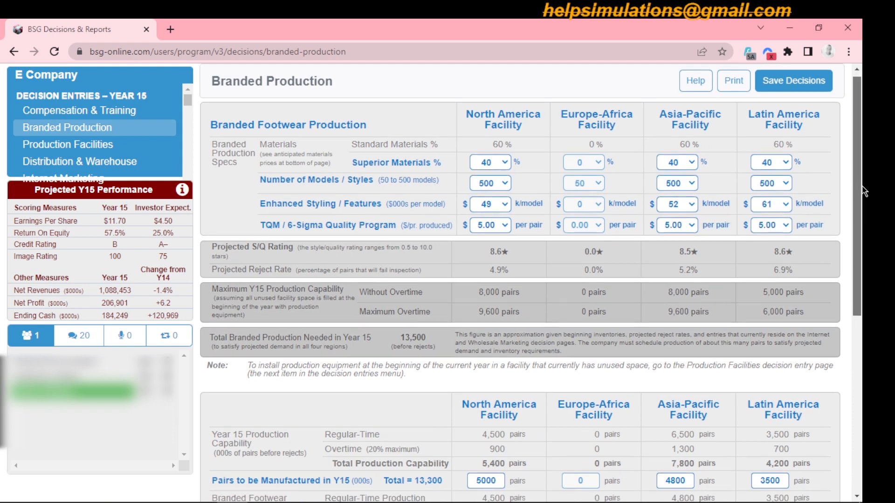
scroll(863, 243, down, 1)
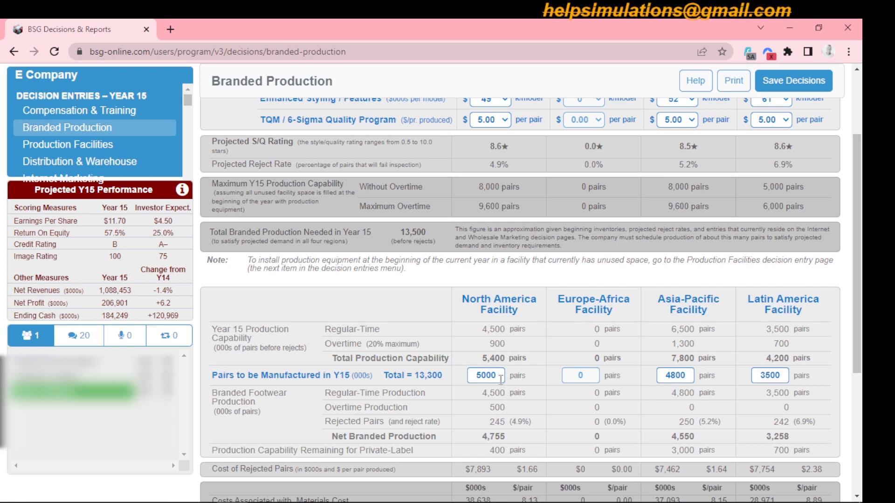
double_click(499, 378)
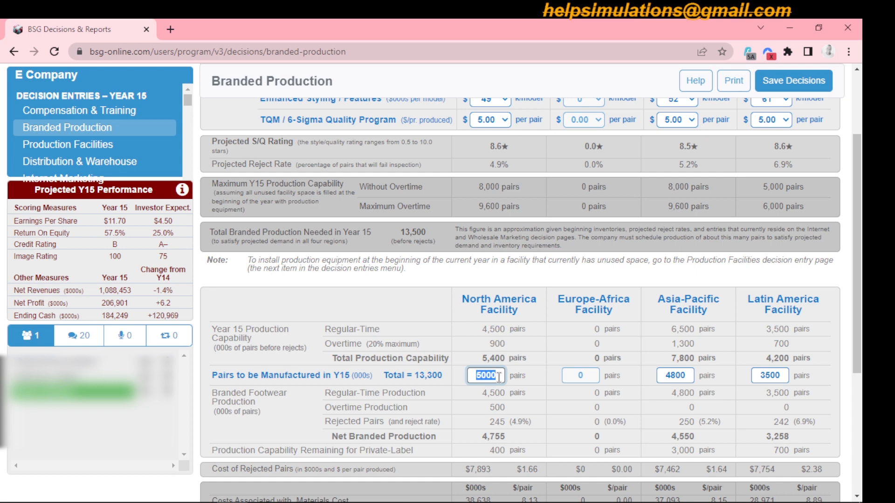
text(5000)
double_click(688, 376)
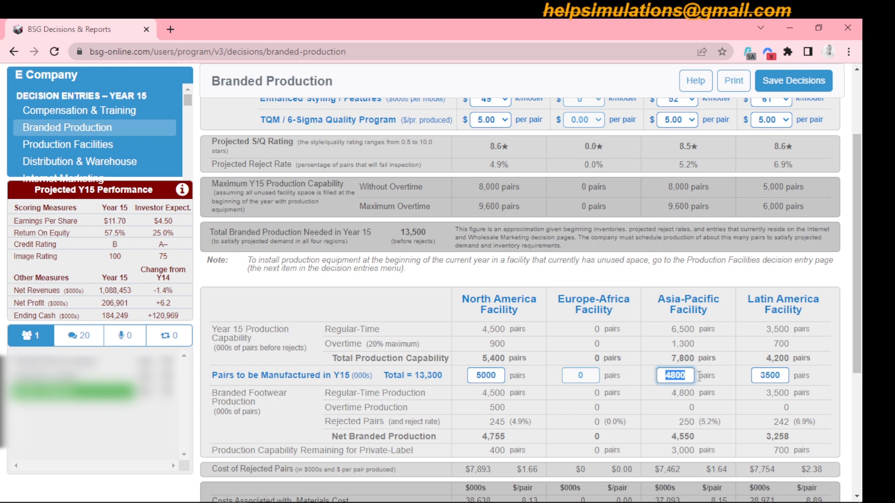
key(BackSpace)
text(5300)
click(726, 342)
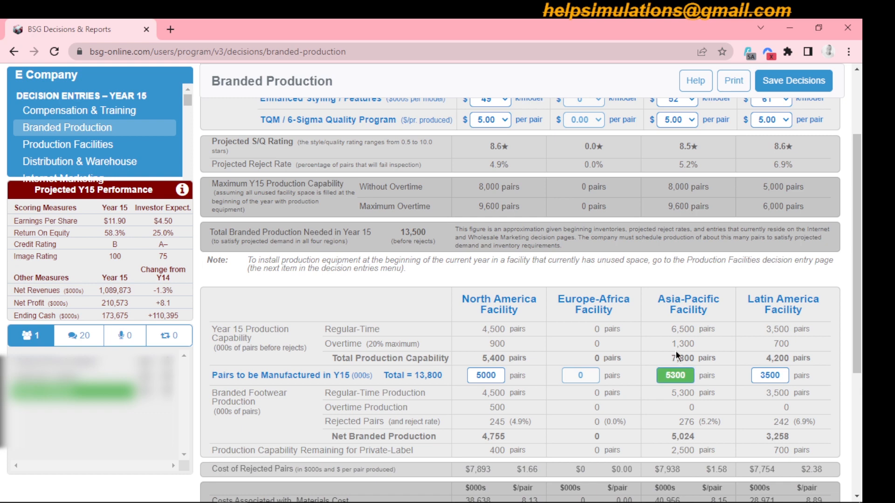
In Distribution & Warehouse, set the North America facility's shipment to the Europe-Africa warehouse to 1000 thousand pairs.
click(122, 163)
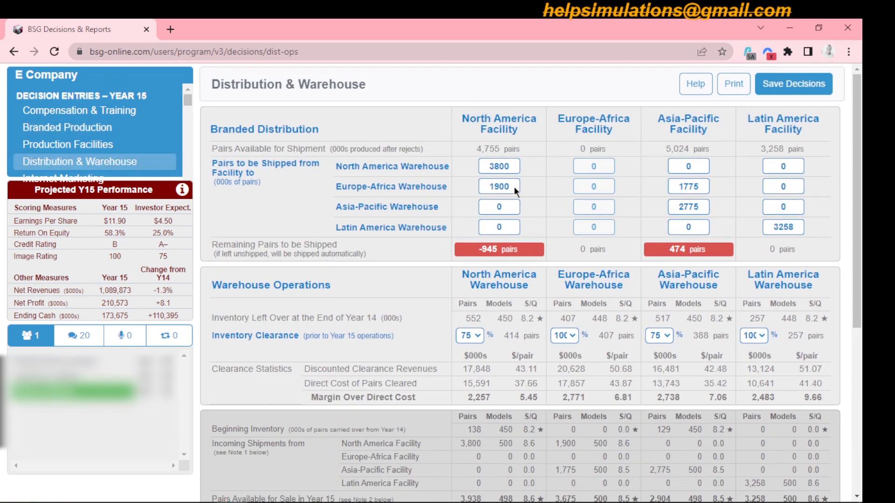
double_click(513, 186)
text(1000)
click(535, 186)
drag(859, 197, 864, 223)
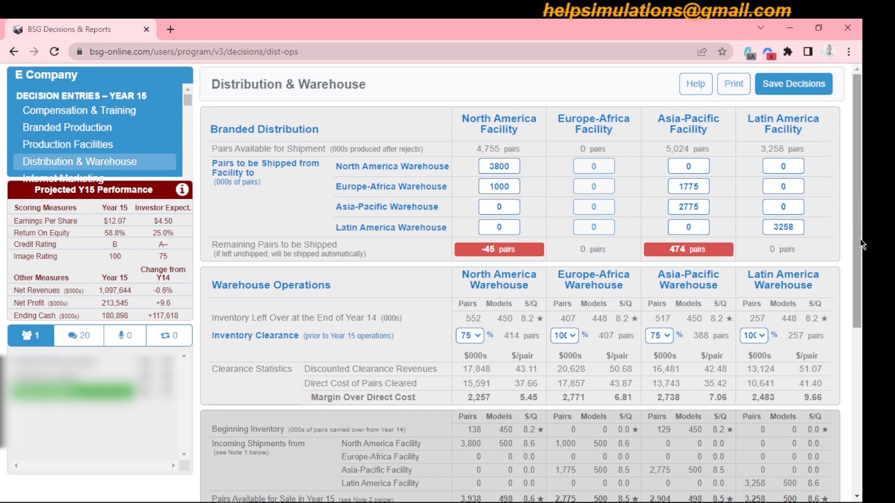
drag(862, 256, 863, 198)
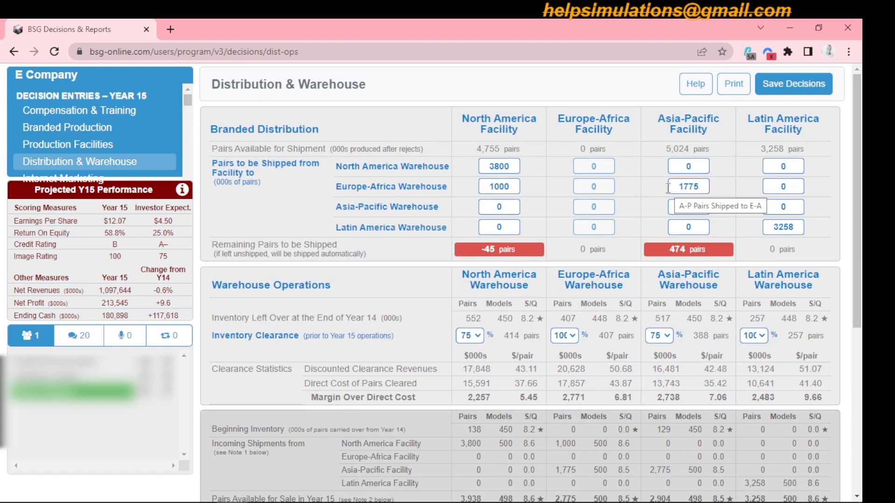
Set the Asia-Pacific facility's shipment to the Europe-Africa warehouse to 2249 thousand pairs and check the projected inventory surpluses.
double_click(689, 188)
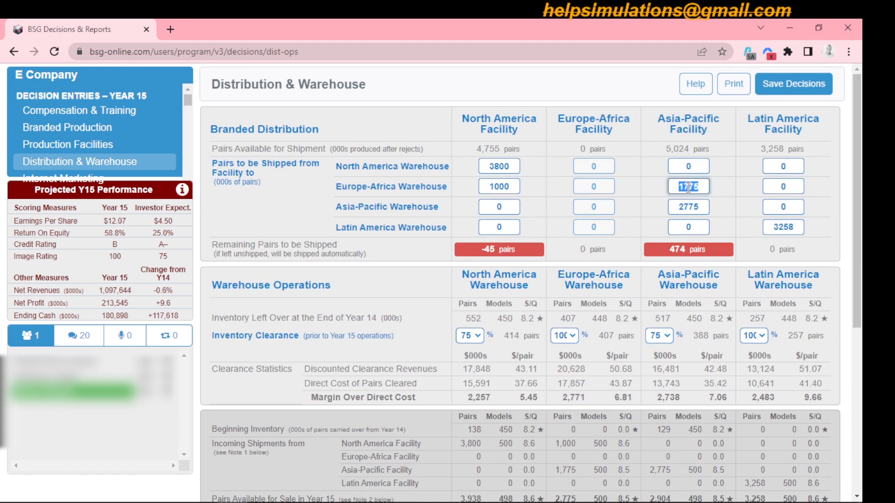
key(BackSpace)
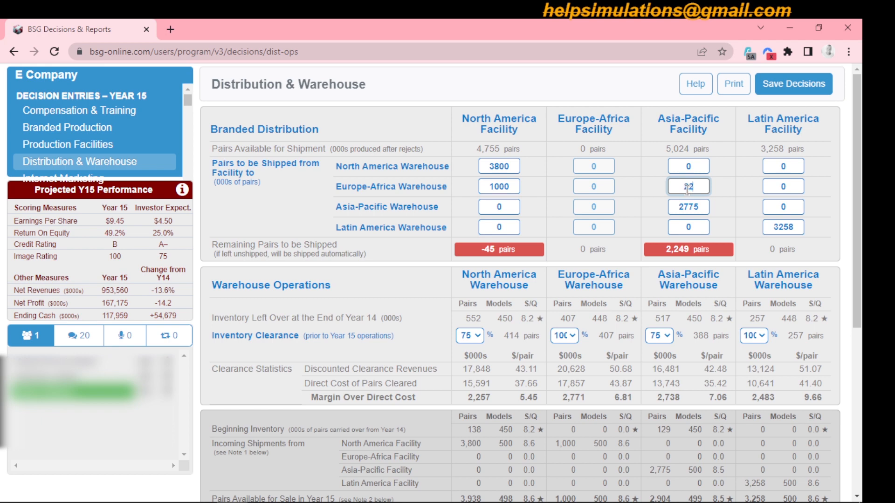
text(2249)
click(743, 186)
drag(859, 209, 859, 275)
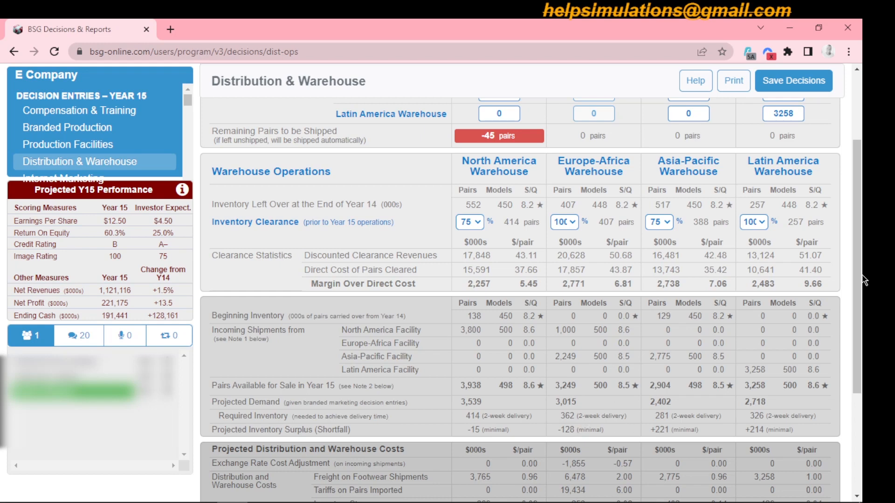
drag(859, 280, 859, 223)
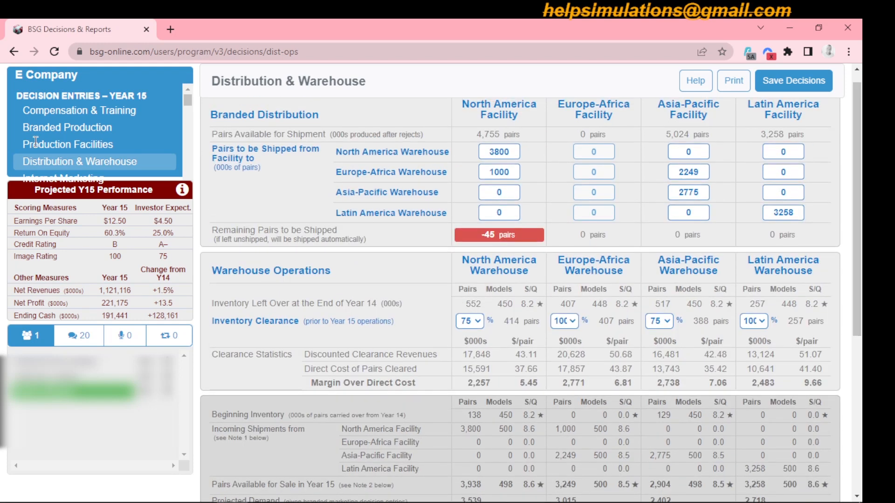
In Branded Production, set the North America facility's pairs to be manufactured to 5300 thousand.
click(98, 132)
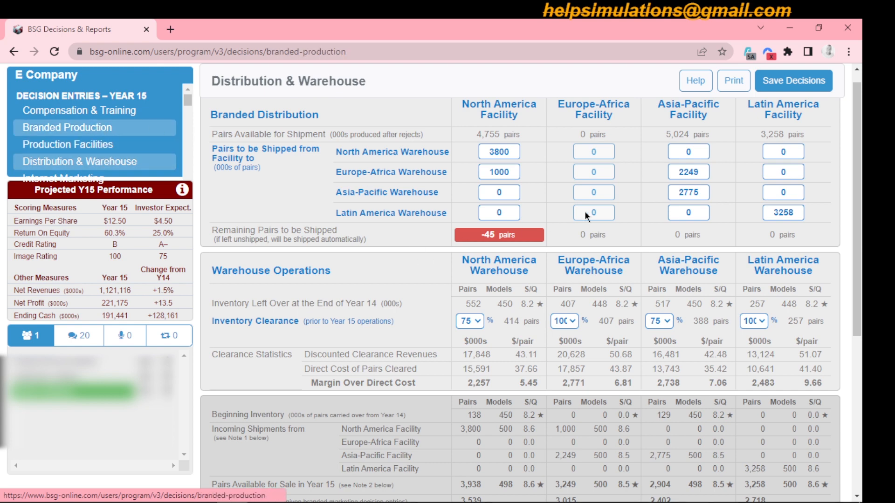
scroll(859, 261, down, 2)
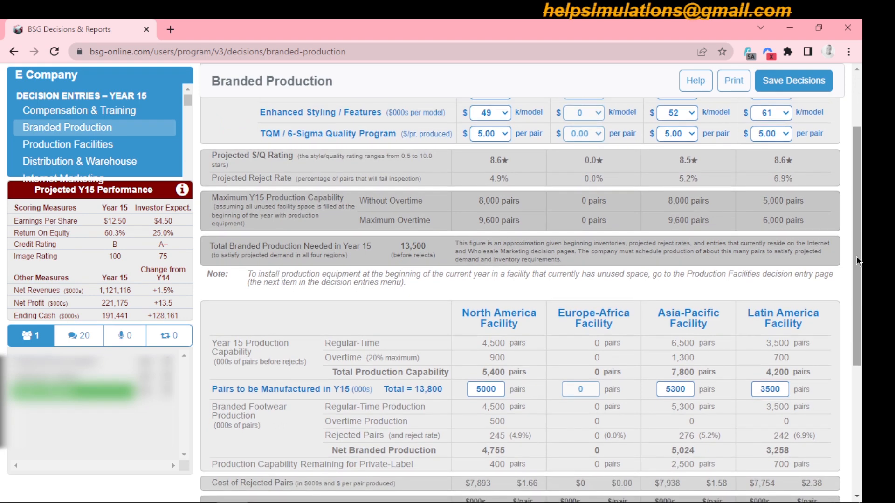
scroll(859, 262, down, 1)
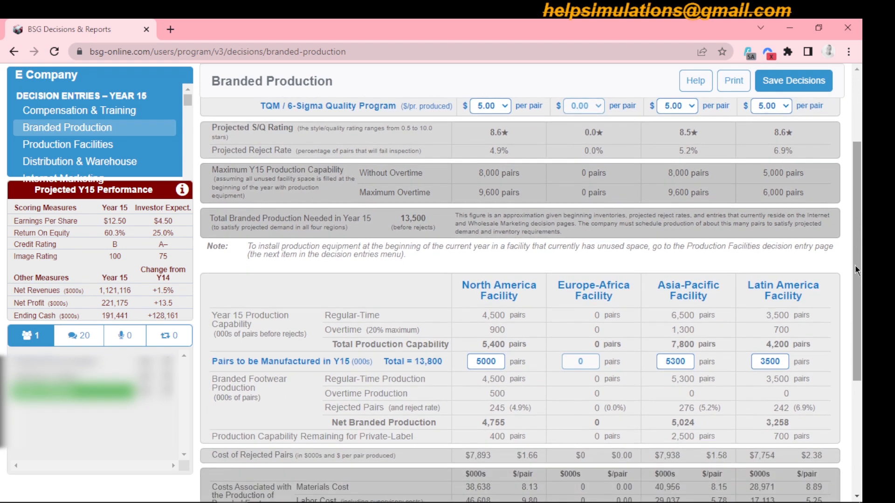
double_click(497, 358)
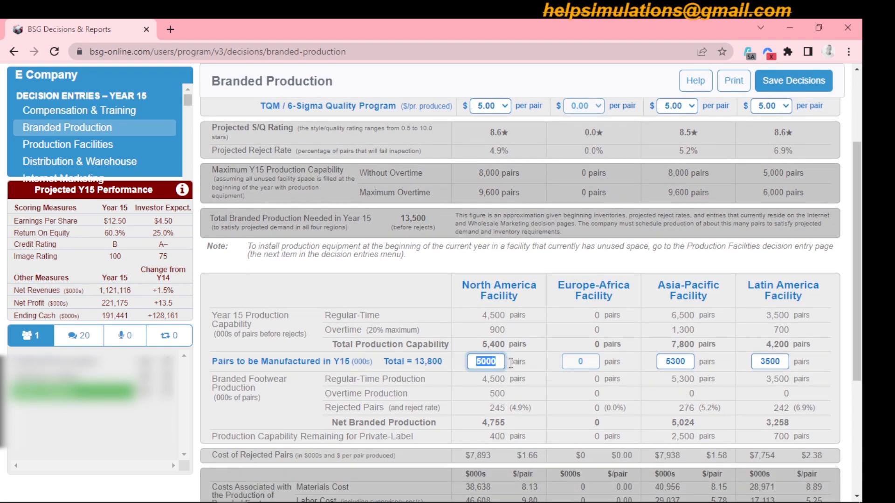
key(BackSpace)
text(5300)
click(539, 339)
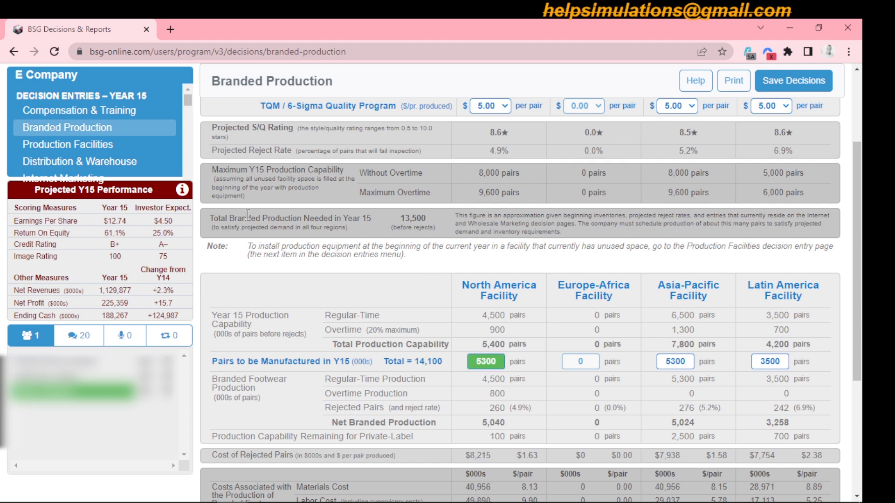
In Distribution & Warehouse, set the North America facility's shipment to its own warehouse to 4040 thousand pairs and review the inventory surpluses.
click(114, 165)
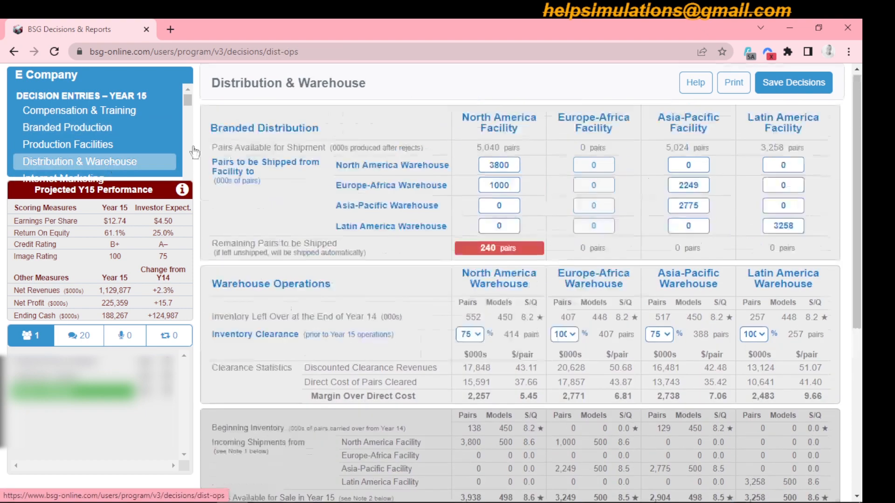
mouse_move(861, 214)
mouse_down()
mouse_move(861, 276)
mouse_move(860, 208)
mouse_move(859, 262)
mouse_move(860, 225)
mouse_up()
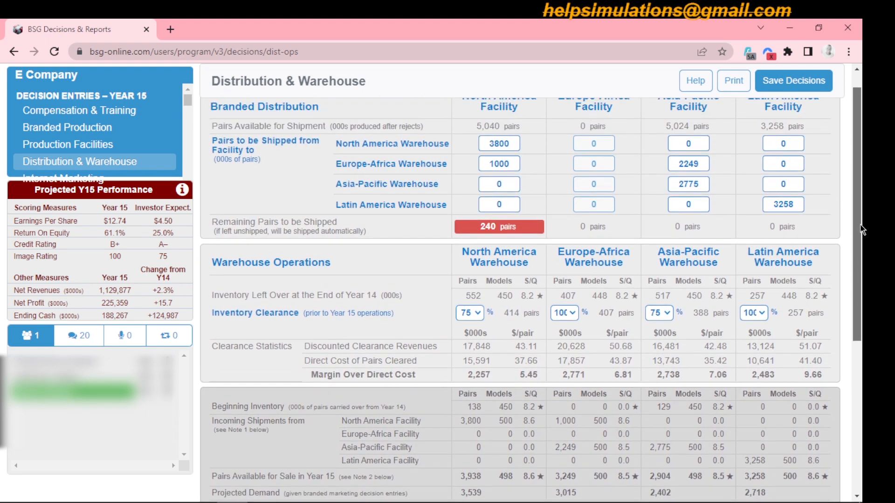
double_click(513, 145)
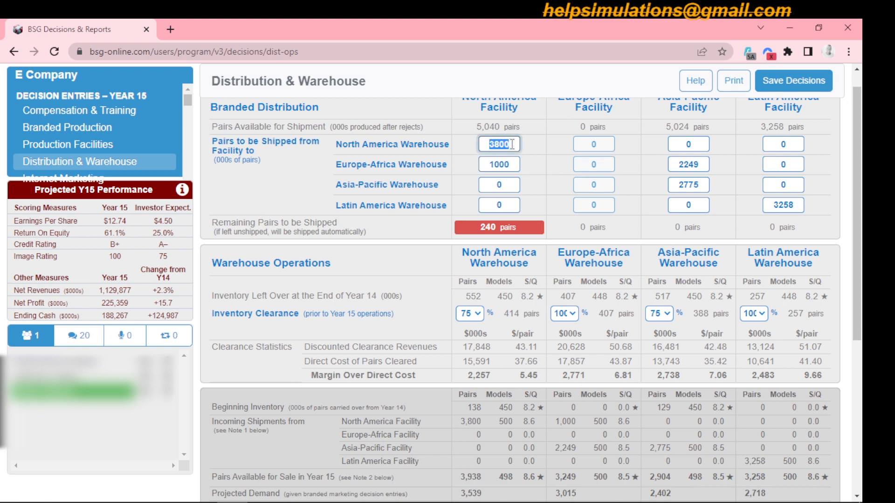
text(0)
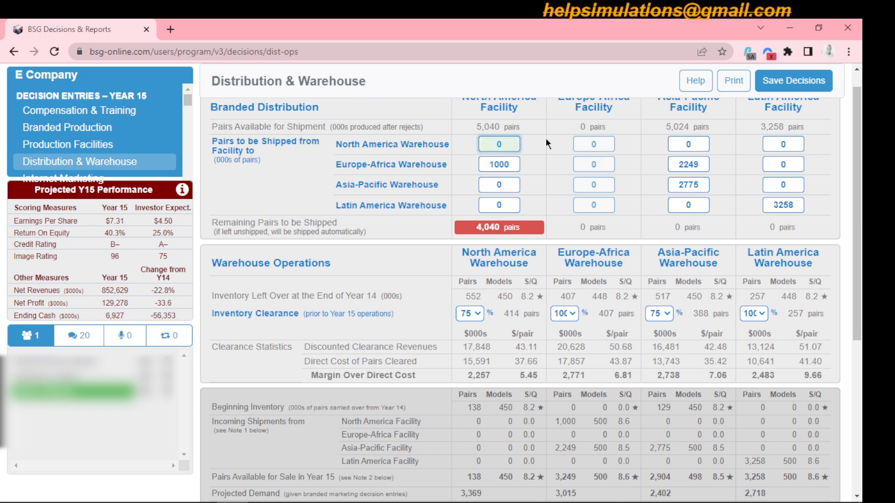
double_click(511, 144)
text(4)
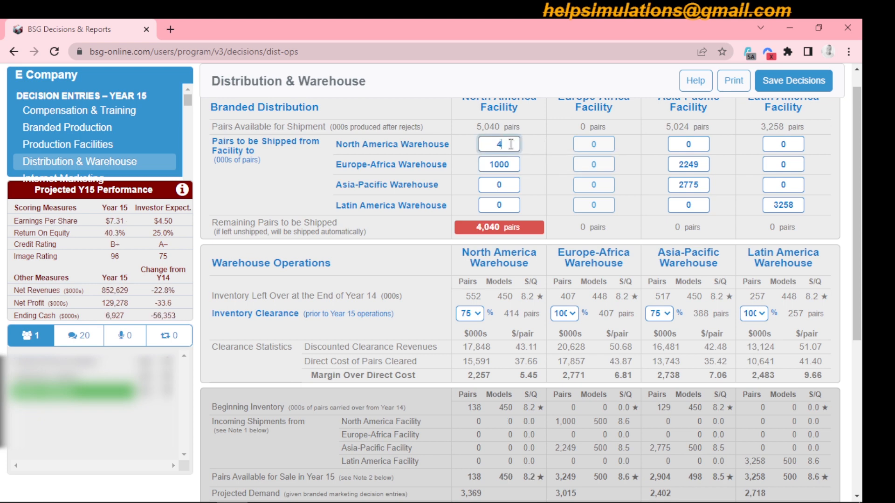
text(040)
click(526, 146)
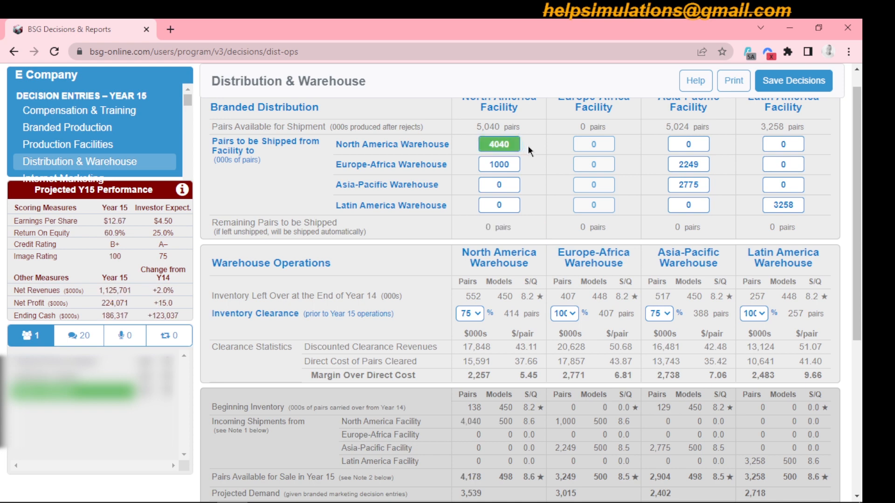
scroll(861, 225, down, 1)
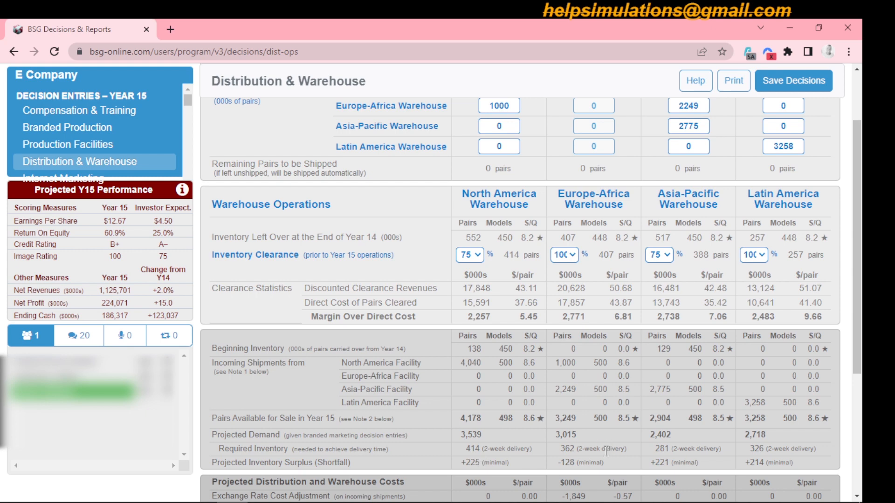
scroll(862, 247, up, 2)
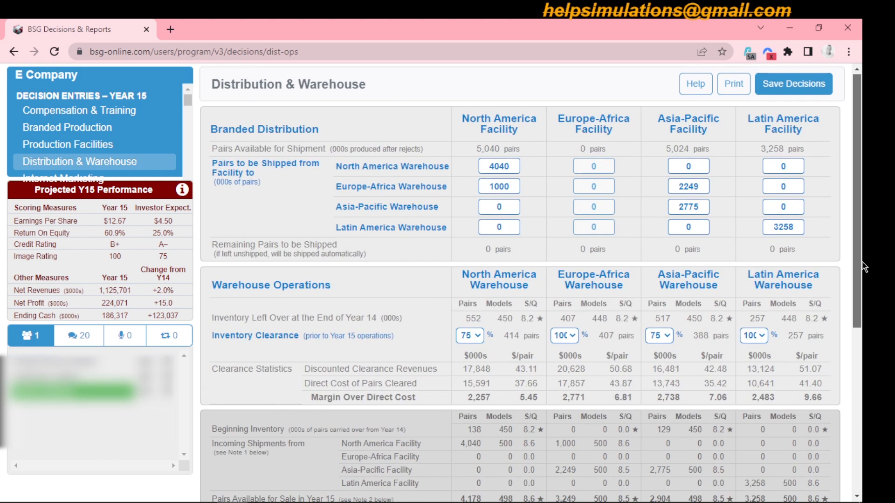
Set the Asia-Pacific facility's pairs to be manufactured to 5600 thousand in Branded Production, and return to Distribution & Warehouse.
click(108, 134)
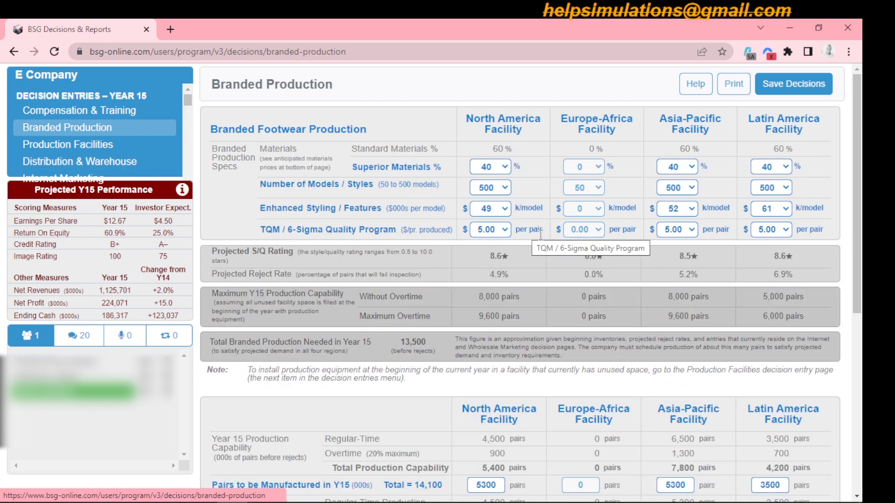
scroll(861, 196, down, 4)
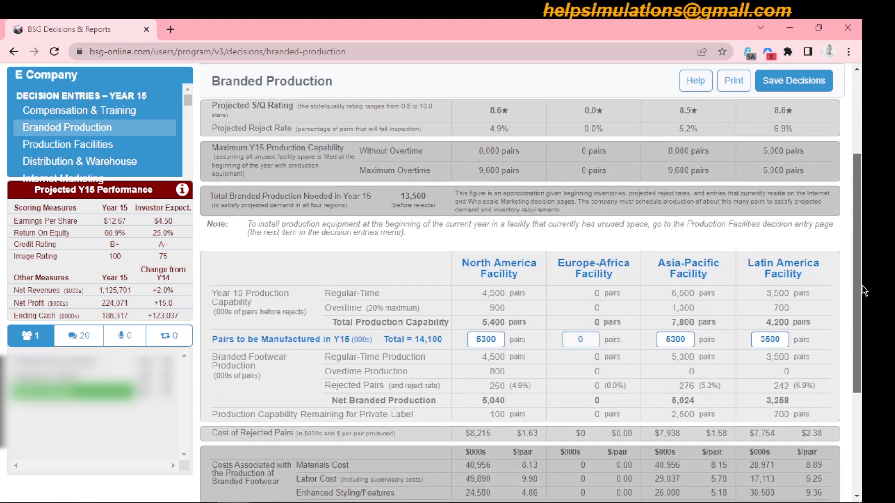
double_click(685, 321)
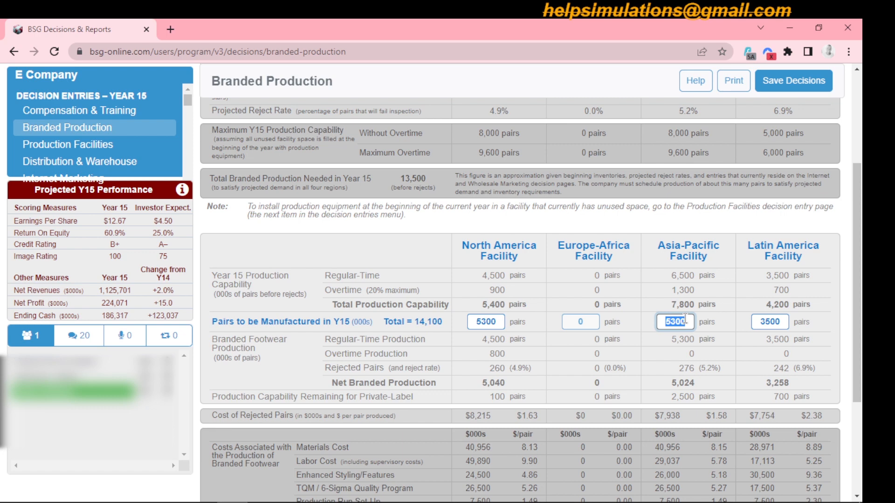
text(5600)
click(731, 285)
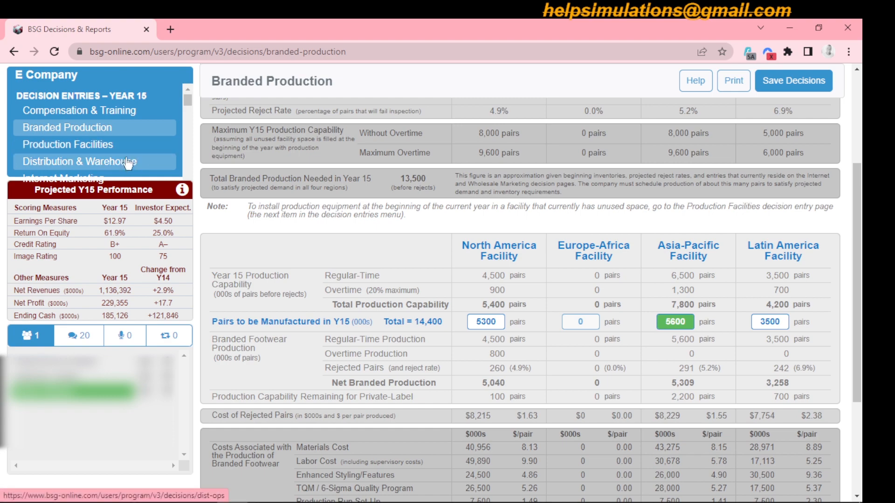
click(107, 164)
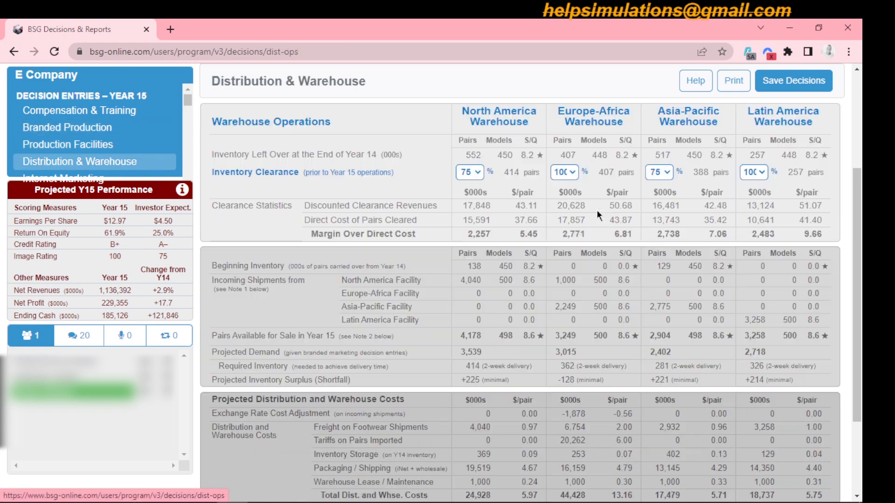
In Branded Production, set the Asia-Pacific facility's pairs to be manufactured in Year 15 to 5800 thousand.
scroll(855, 252, down, 1)
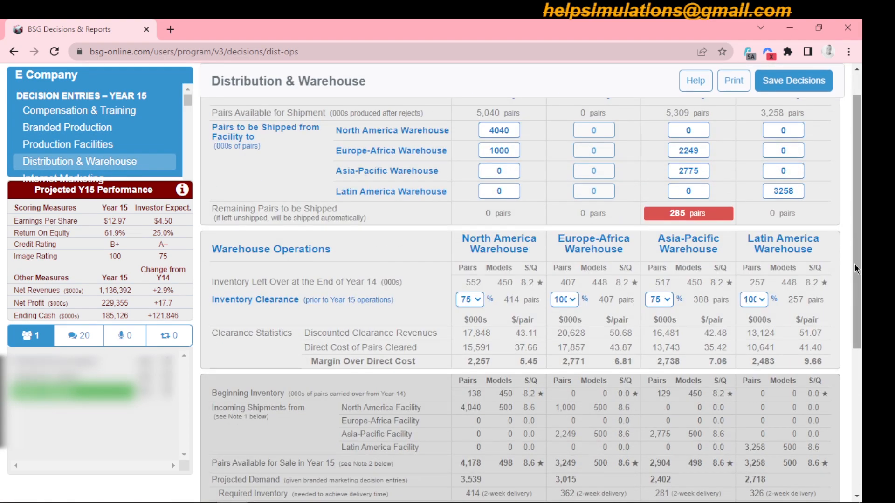
drag(854, 264, 839, 245)
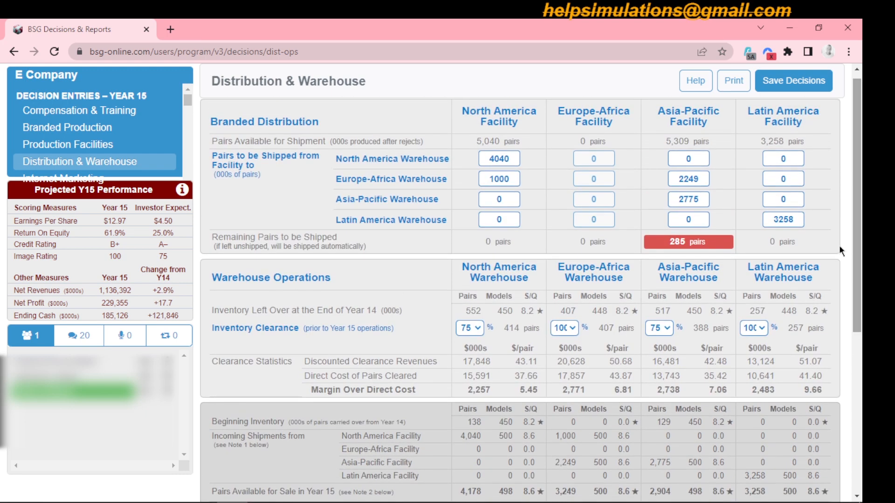
click(135, 135)
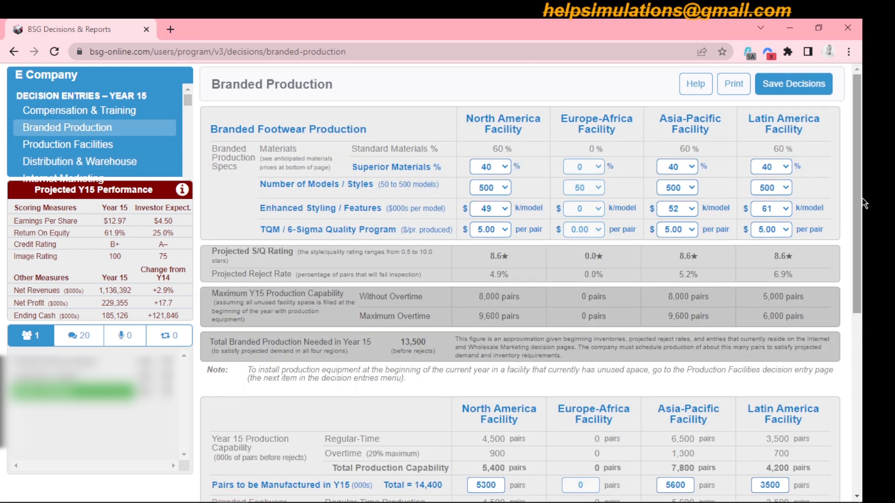
drag(863, 204, 865, 281)
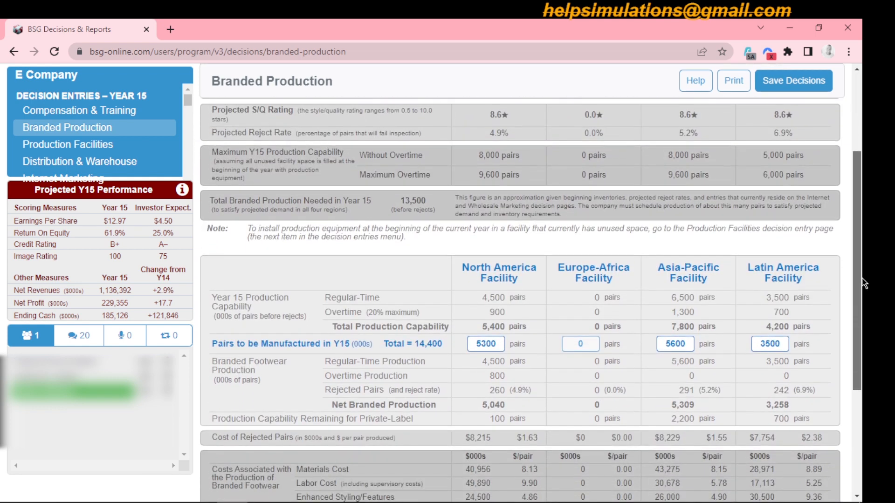
double_click(687, 345)
text(5)
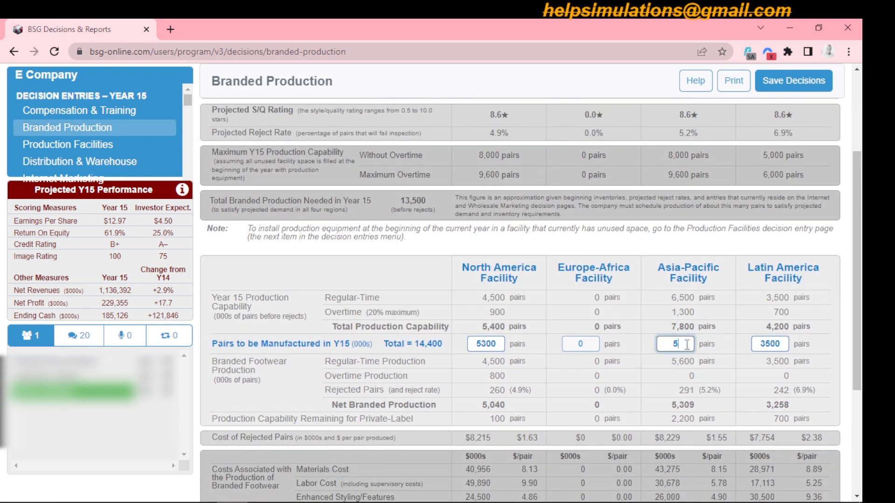
text(800)
key(Return)
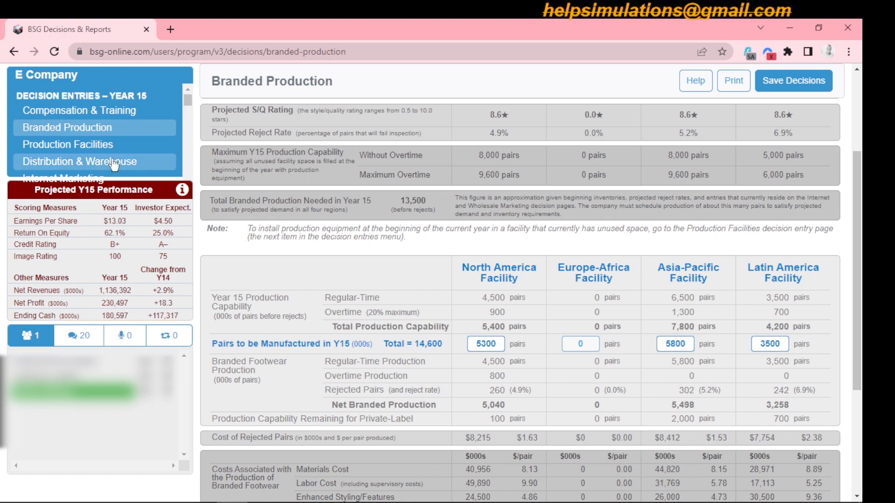
In Distribution & Warehouse, set the Asia-Pacific facility's shipment to the Europe-Africa warehouse to 2723 thousand pairs and check the projected inventory surpluses.
click(122, 169)
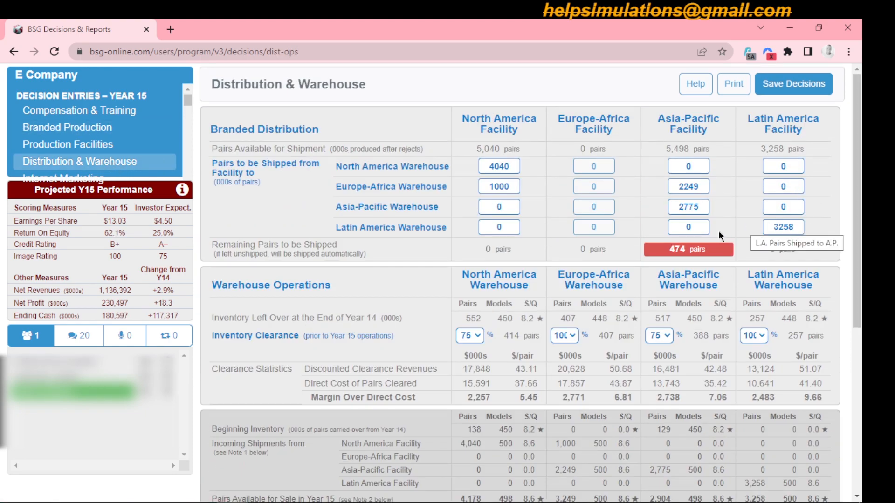
drag(860, 193, 861, 201)
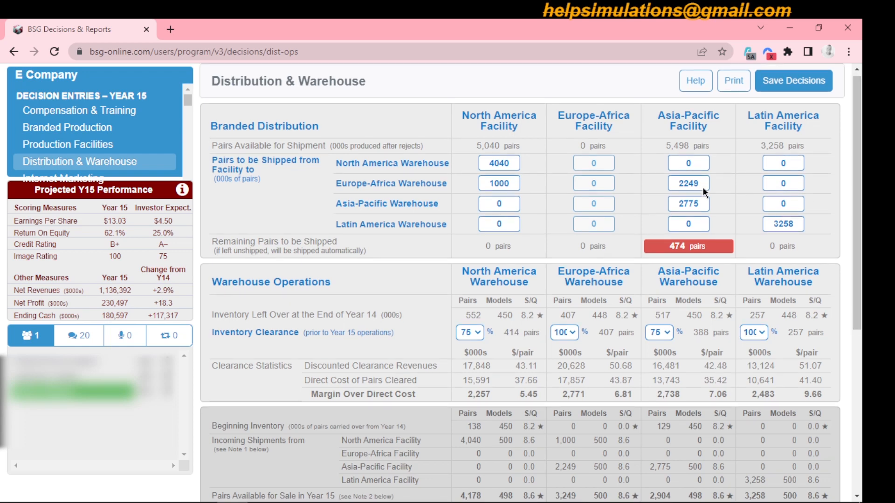
click(698, 184)
text(0)
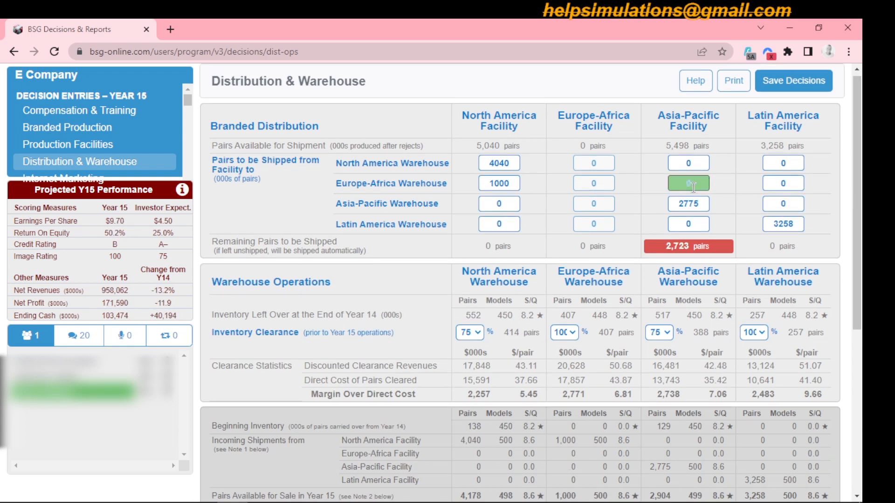
click(693, 187)
text(2723)
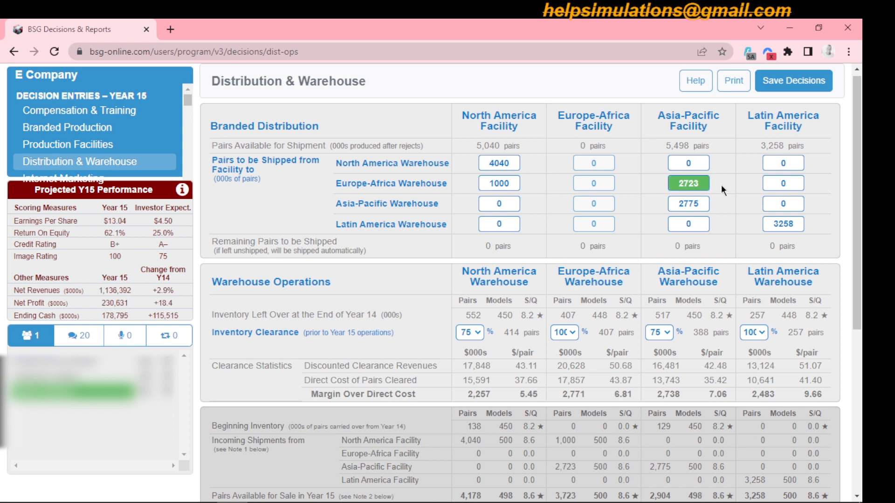
scroll(856, 178, down, 3)
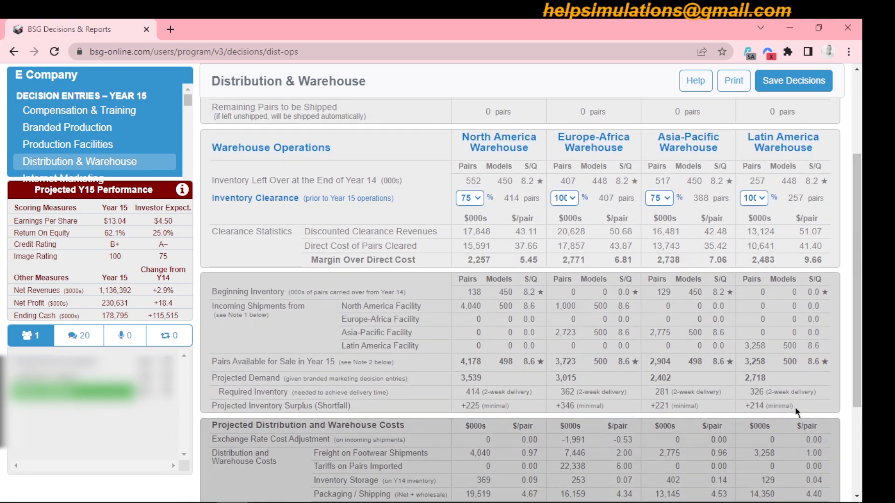
scroll(857, 349, up, 2)
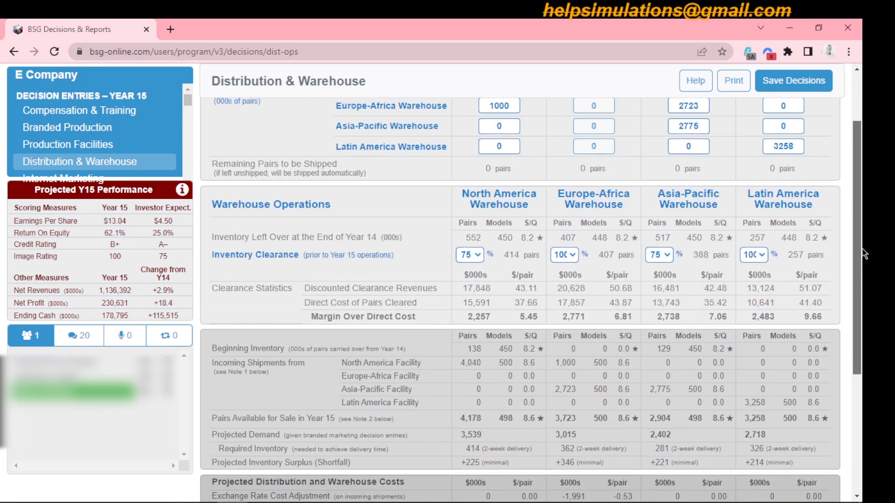
In Production Facilities, set the North America facility's purchase of new production equipment to 3000 thousand pairs.
click(90, 148)
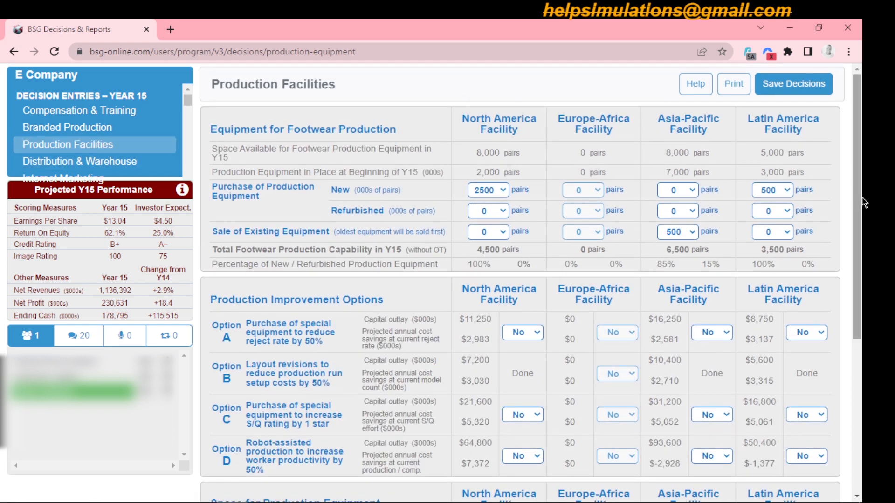
mouse_move(863, 198)
mouse_down()
mouse_move(863, 212)
mouse_move(863, 199)
mouse_up()
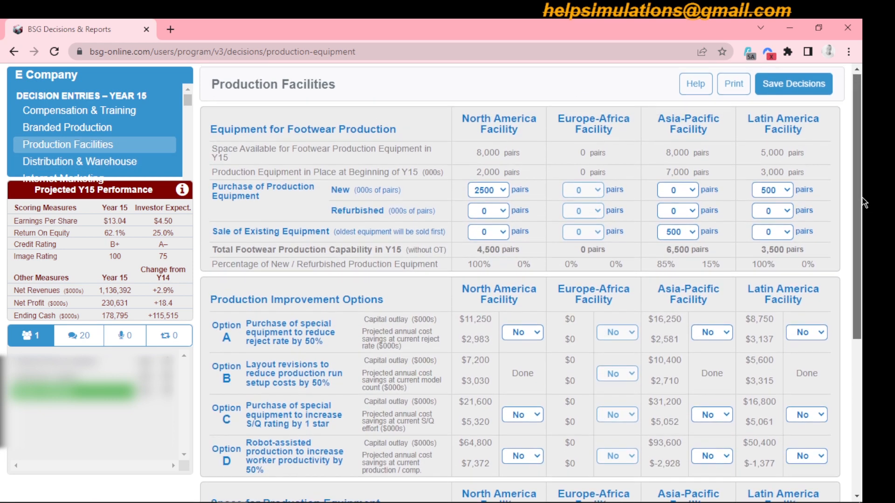
click(503, 192)
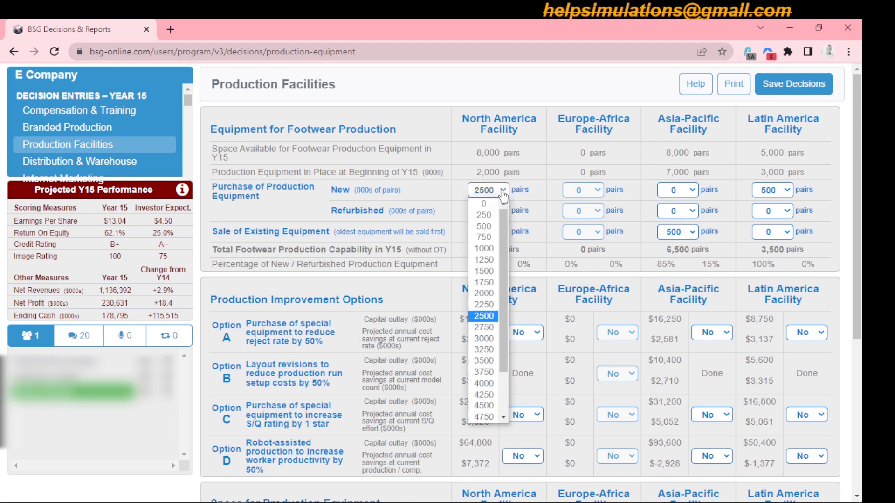
click(491, 338)
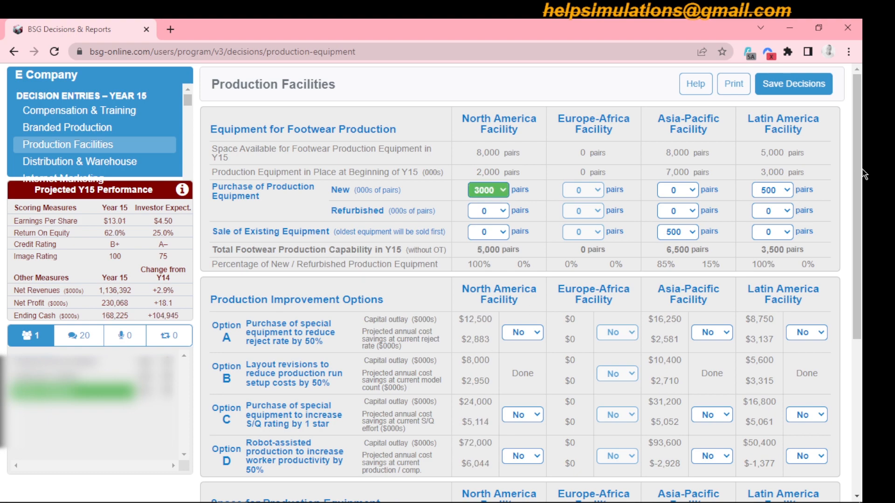
scroll(862, 176, down, 3)
scroll(862, 176, up, 2)
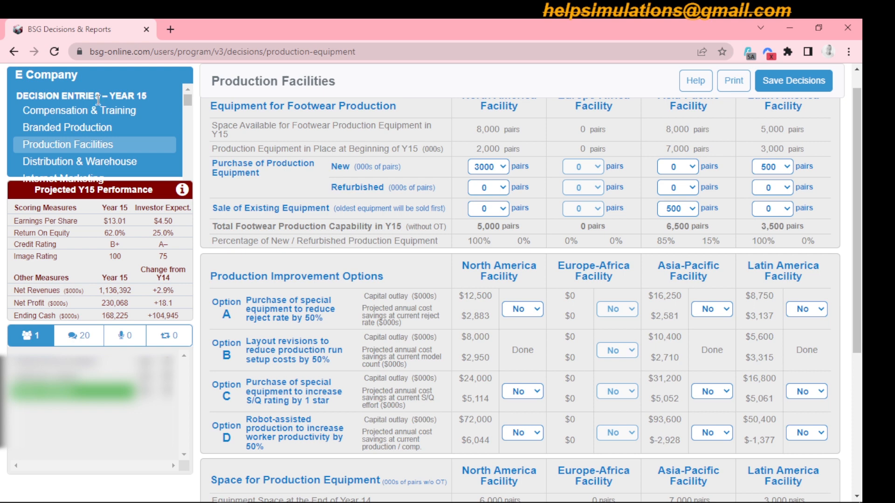
Return to Distribution & Warehouse and review the projected inventory surpluses and warehouse costs for all four regions.
click(74, 164)
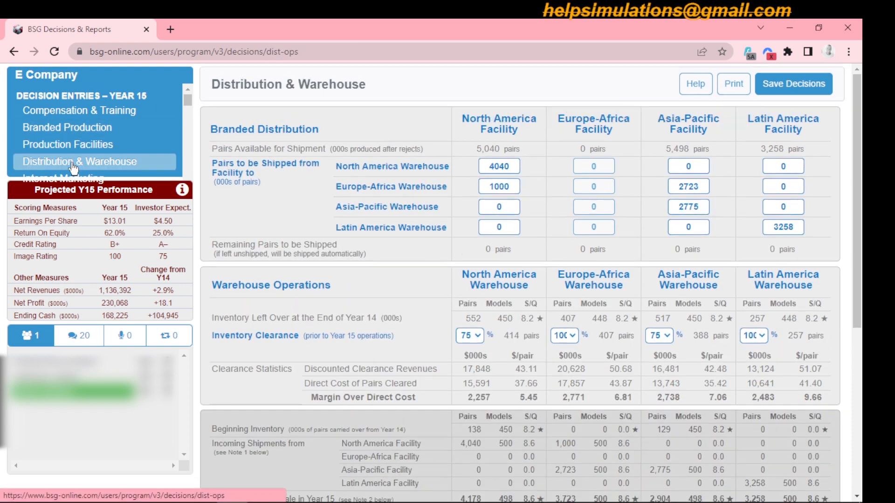
drag(860, 144, 863, 326)
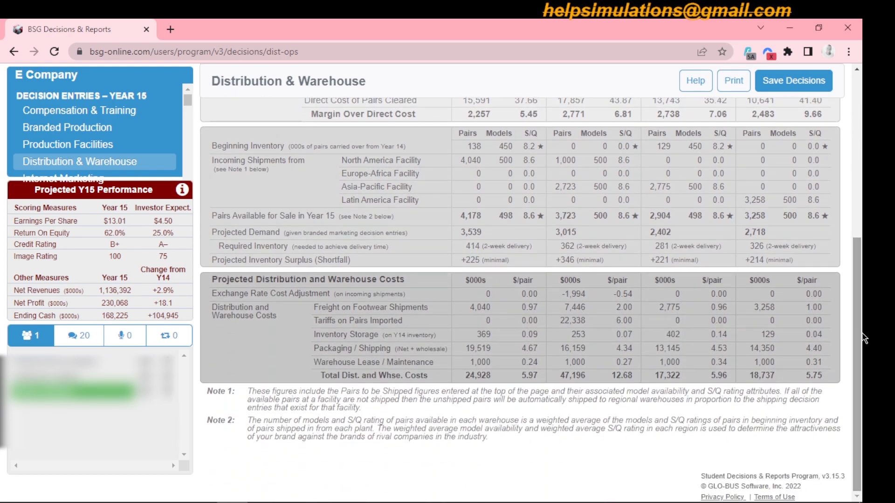
drag(189, 103, 190, 109)
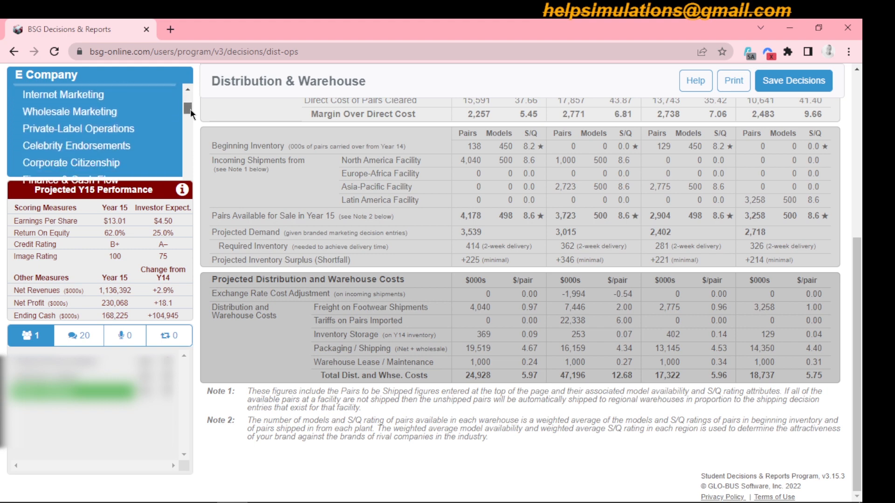
Open Private-Label Operations and examine each facility's available production capability, S/Q ratings, price offers and projected market shares.
click(86, 96)
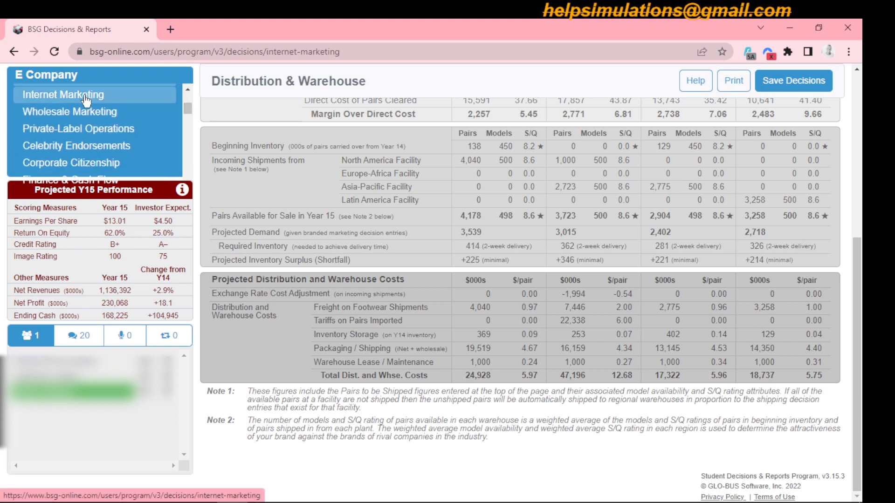
click(110, 115)
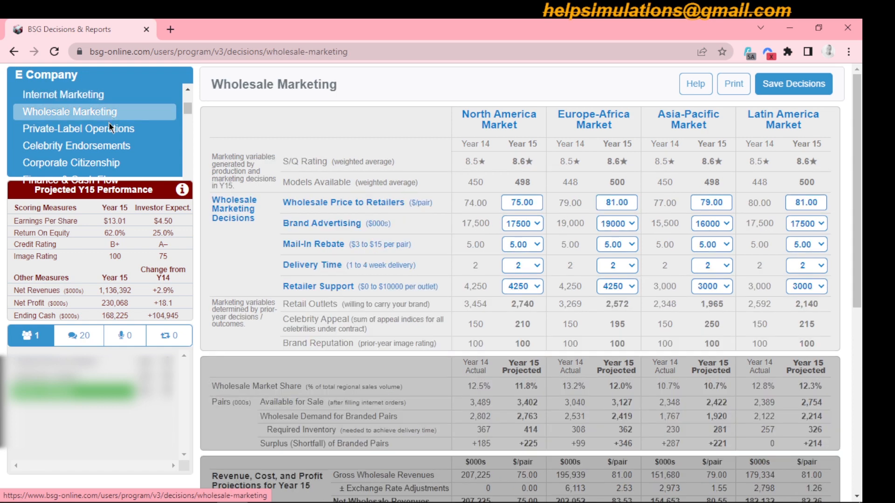
click(110, 130)
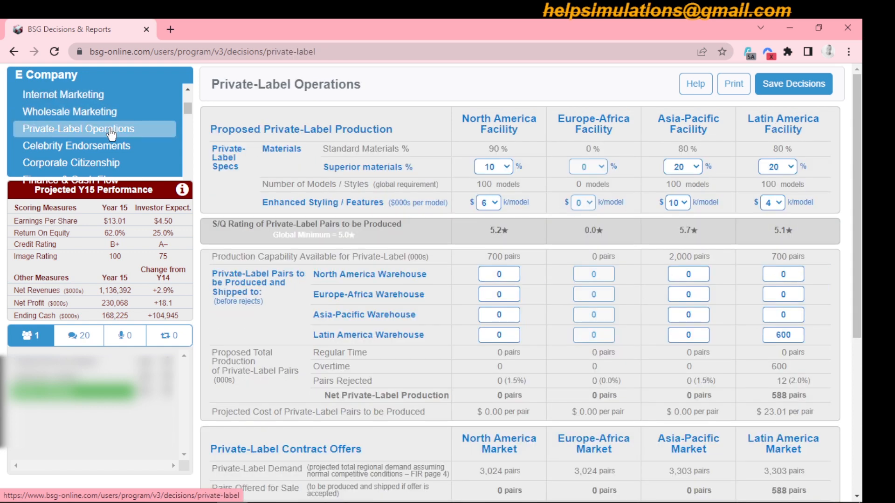
scroll(861, 168, down, 1)
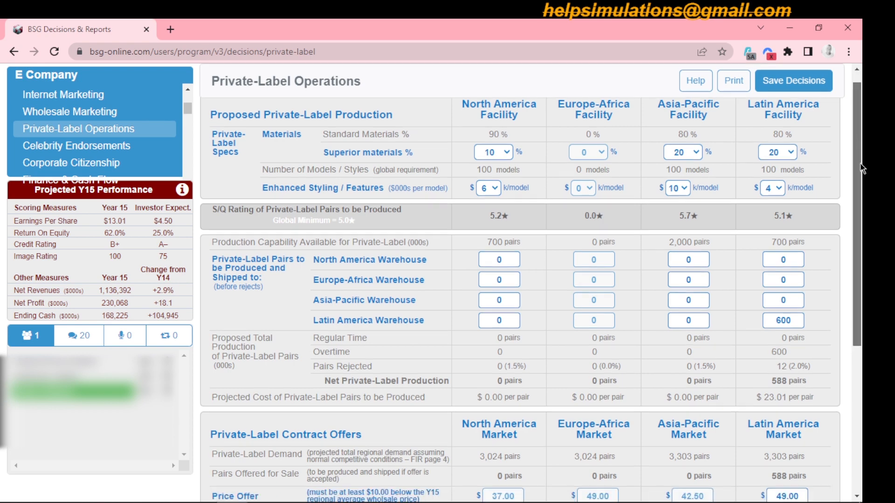
scroll(862, 168, down, 1)
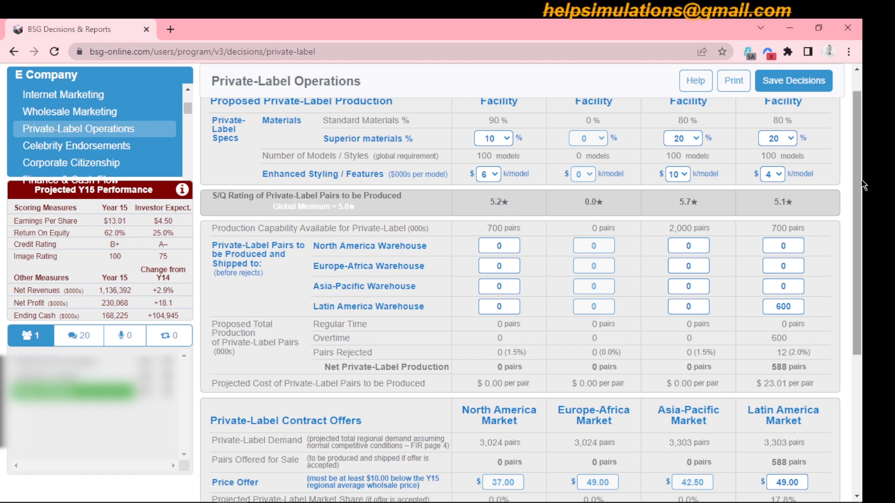
scroll(599, 201, up, 1)
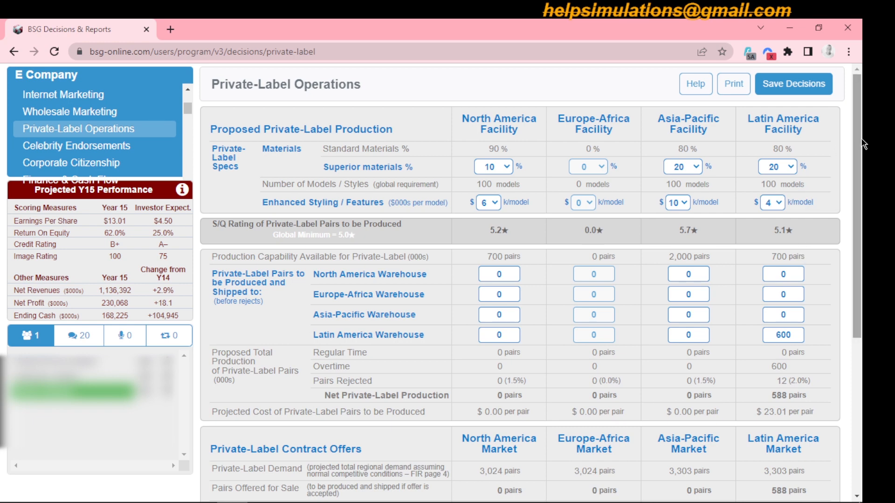
drag(861, 140, 862, 195)
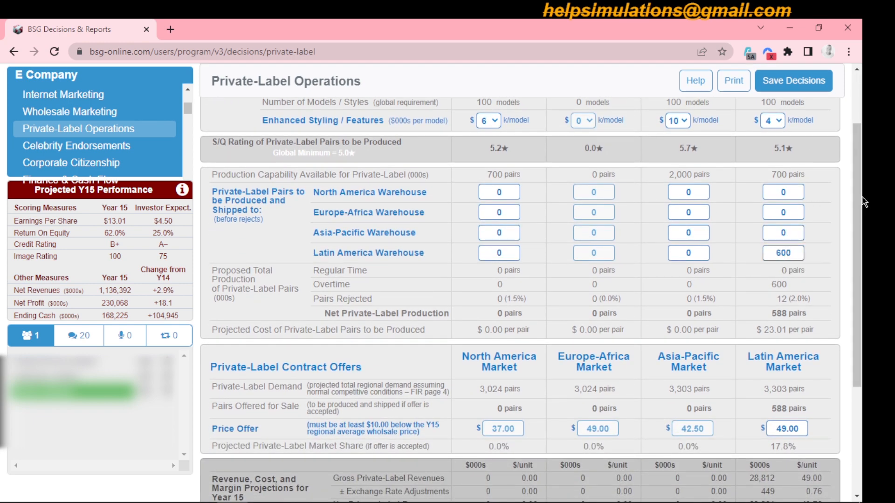
drag(861, 197, 864, 228)
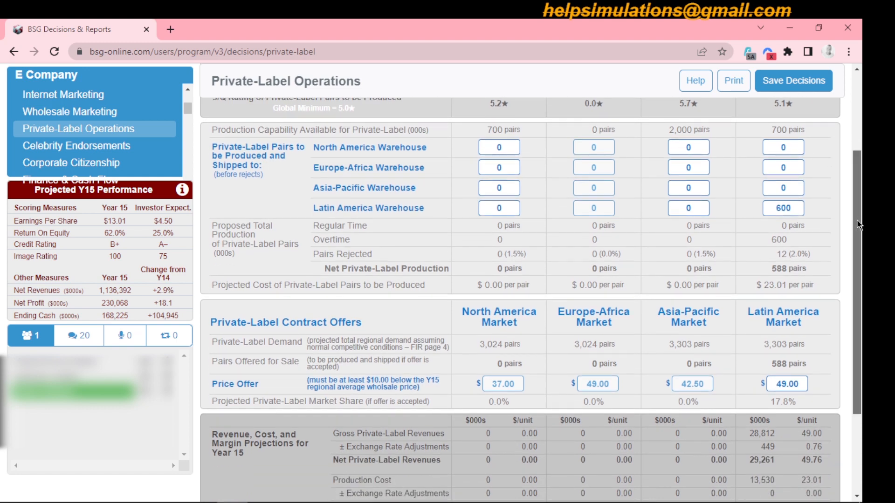
scroll(497, 165, up, 1)
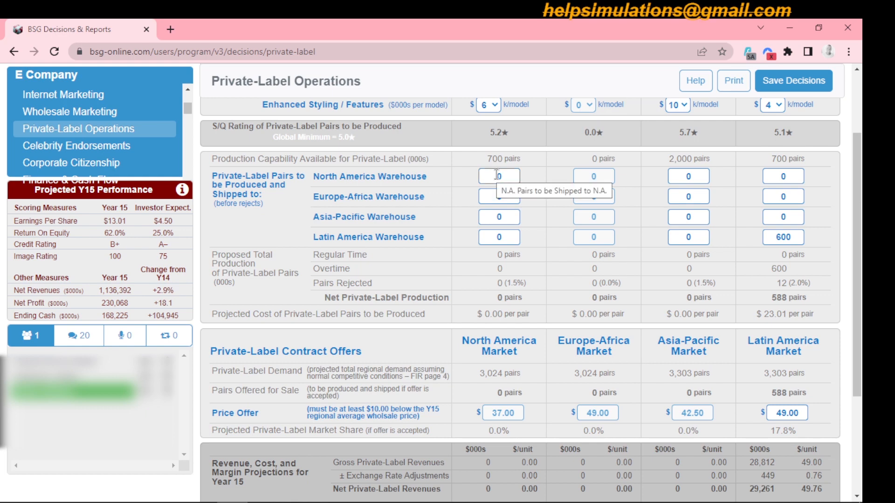
Try 700 thousand private-label pairs from the North America facility to the North America warehouse.
click(497, 176)
text(700)
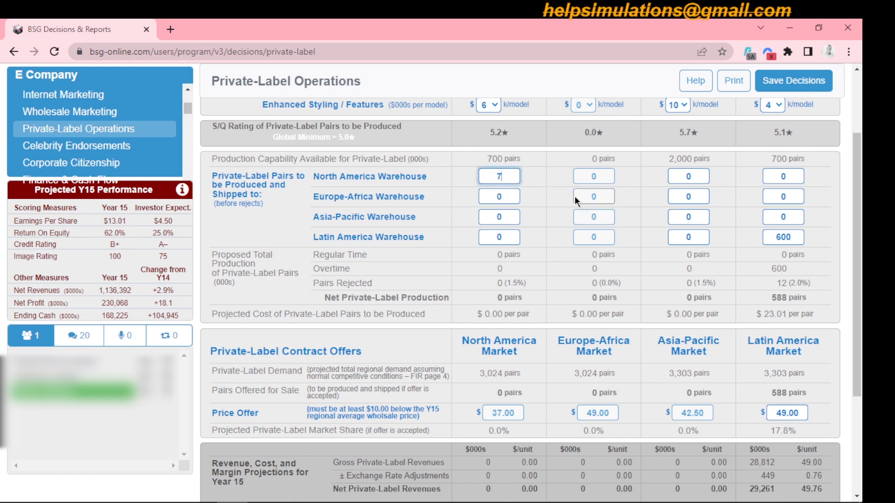
click(553, 182)
Set the North America facility's private-label pairs for the North America warehouse to 650 thousand.
click(510, 178)
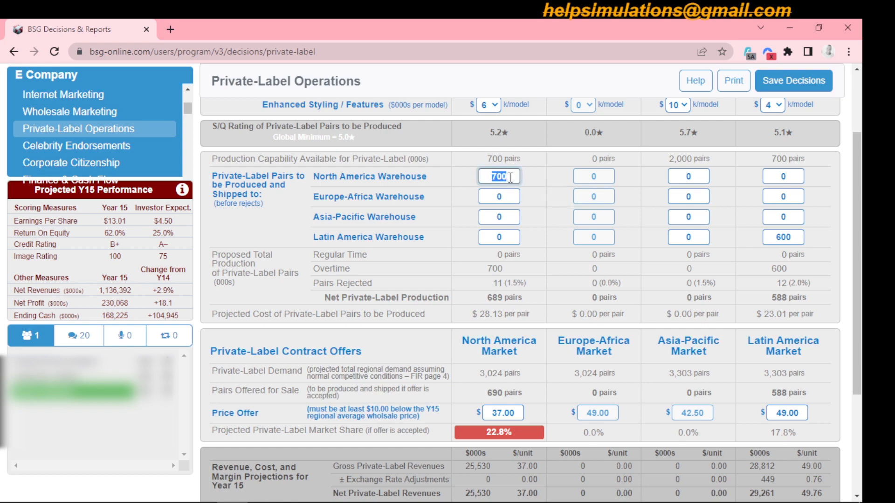
key(BackSpace)
text(650)
click(535, 180)
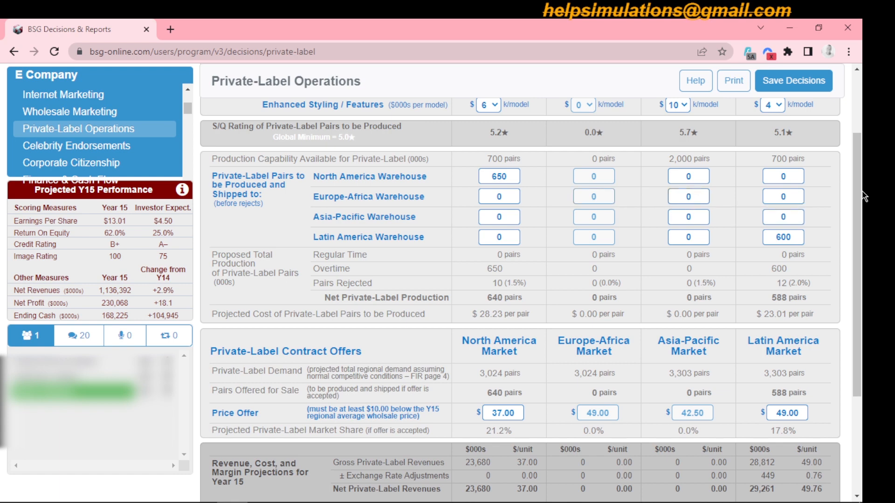
Try 700 thousand private-label pairs from the Asia-Pacific facility to the Asia-Pacific warehouse.
scroll(746, 223, up, 1)
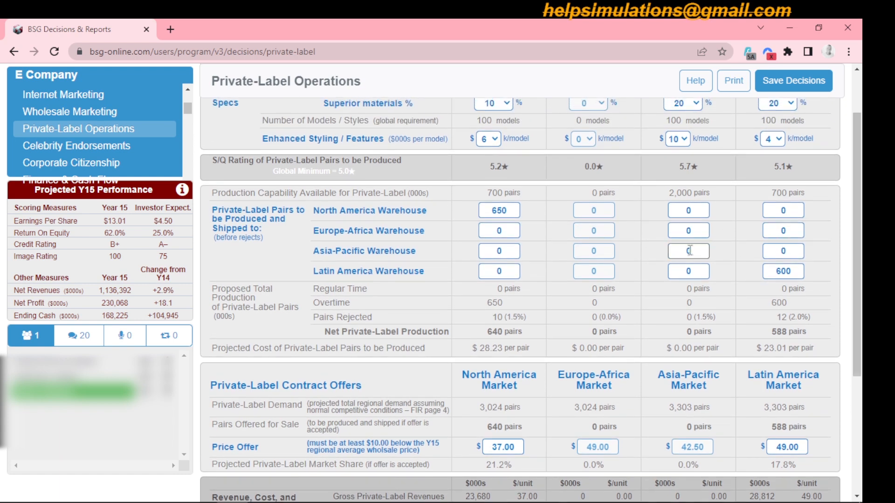
click(690, 251)
text(700)
click(728, 251)
Set the Asia-Pacific facility's private-label pairs for the Asia-Pacific warehouse to 750 thousand.
click(704, 248)
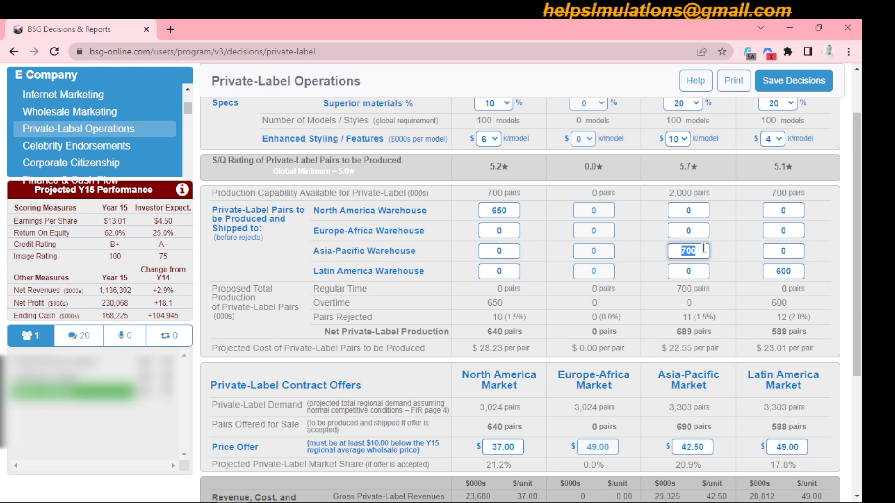
key(BackSpace)
text(750)
click(722, 249)
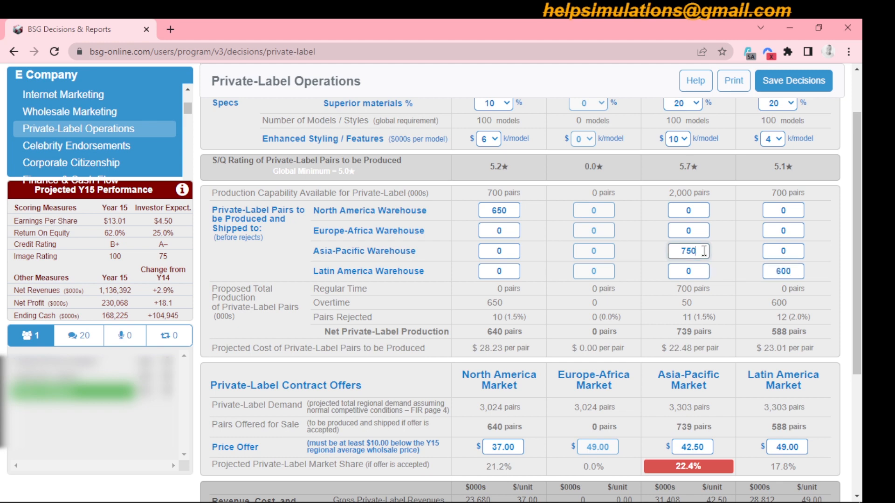
Set private-label pairs to 700 thousand for both the Asia-Pacific and the Latin America facility, each supplying its own region's warehouse.
click(704, 251)
text(700)
click(798, 273)
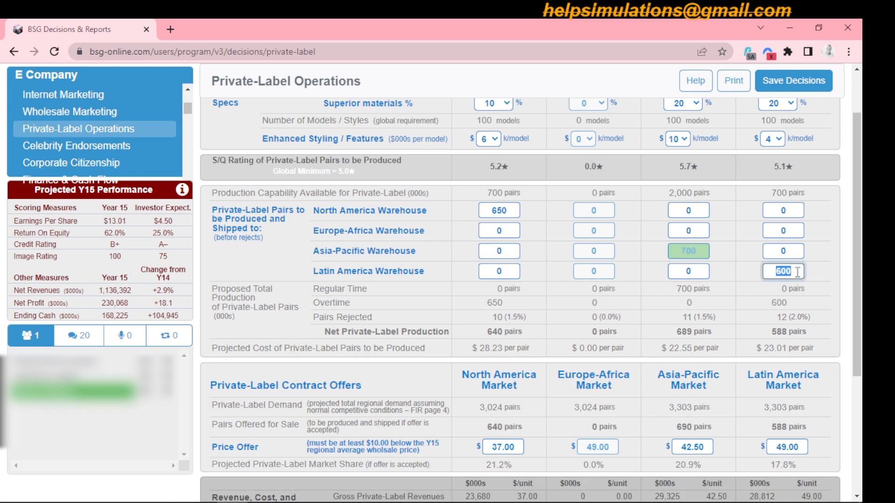
text(700)
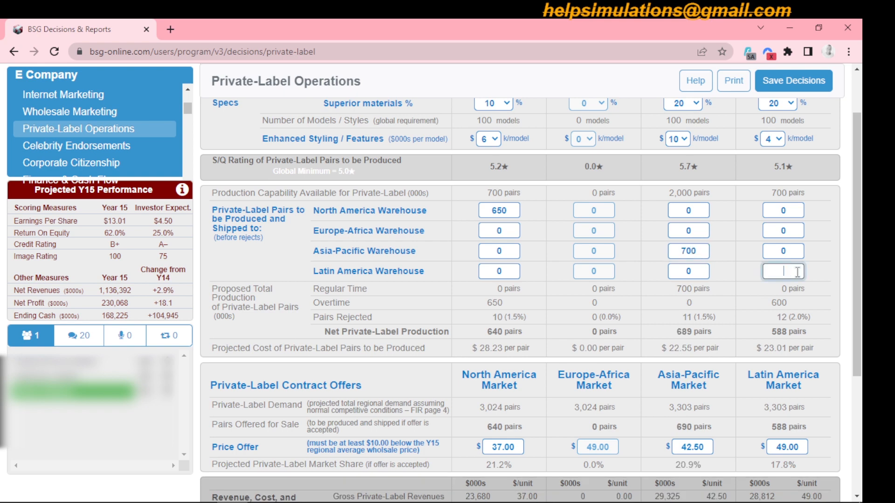
click(814, 259)
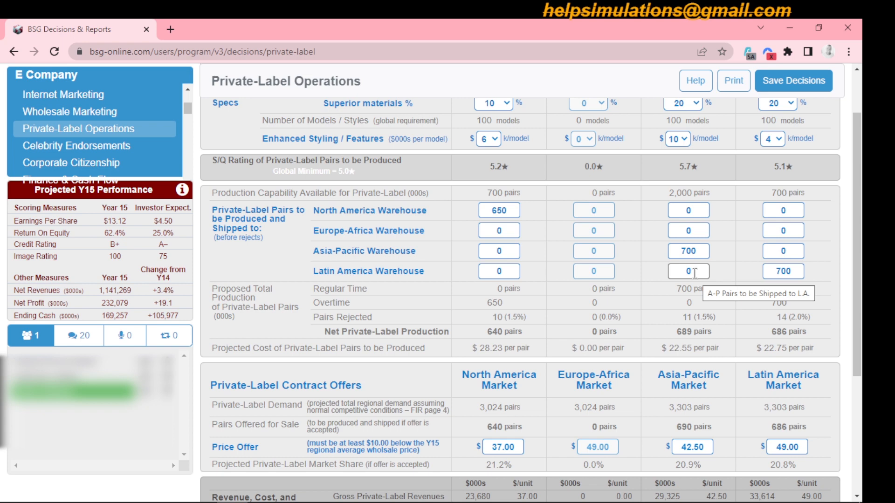
Try 800, 750 and 700 thousand private-label pairs from the Asia-Pacific facility to the Europe-Africa warehouse.
click(690, 233)
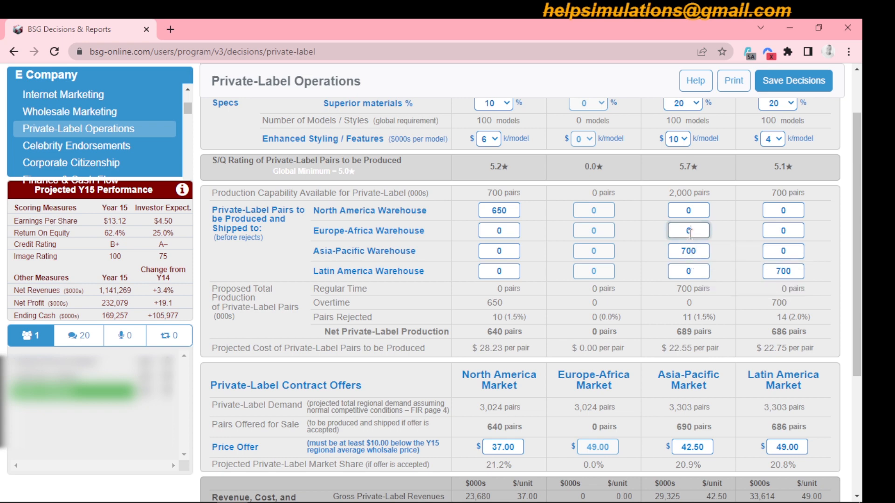
text(800)
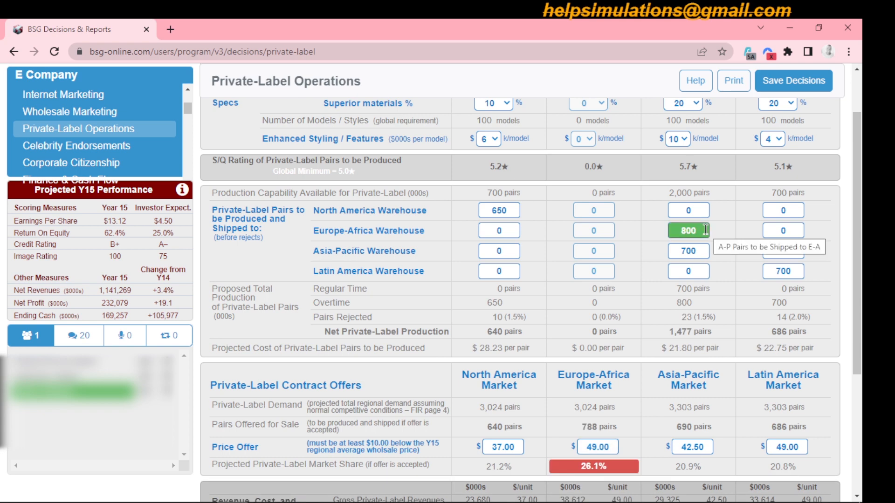
click(705, 230)
text(750)
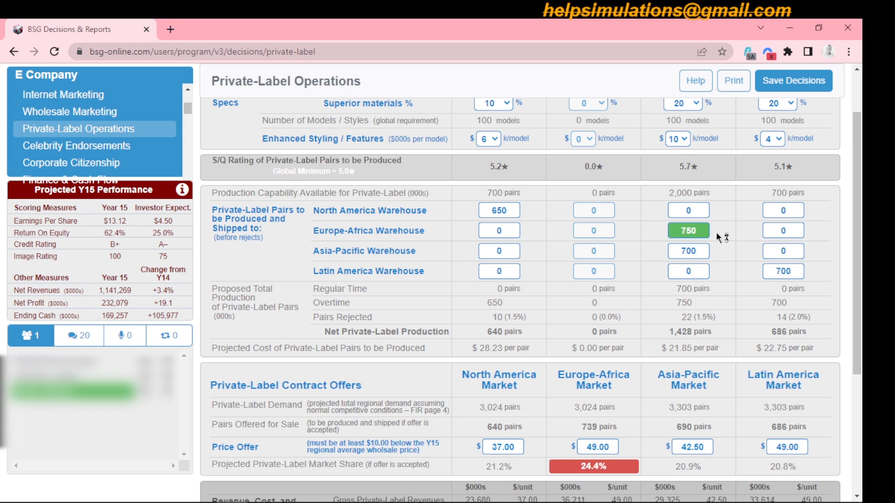
click(704, 231)
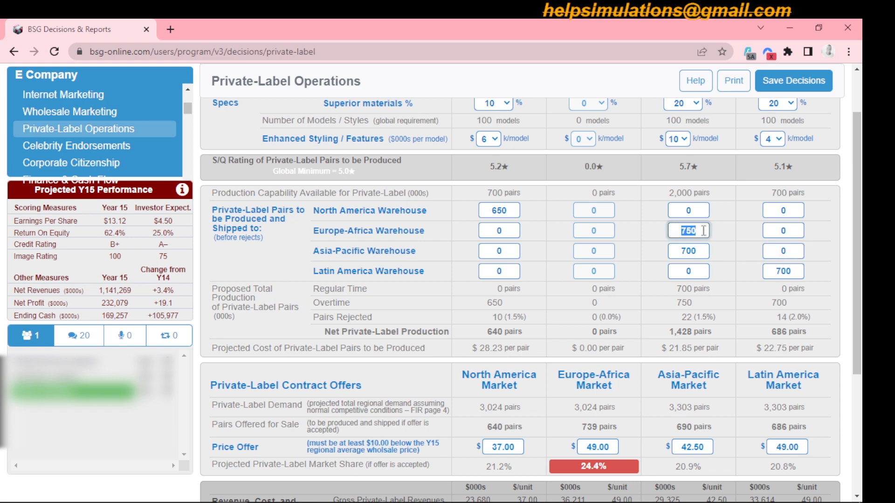
text(700)
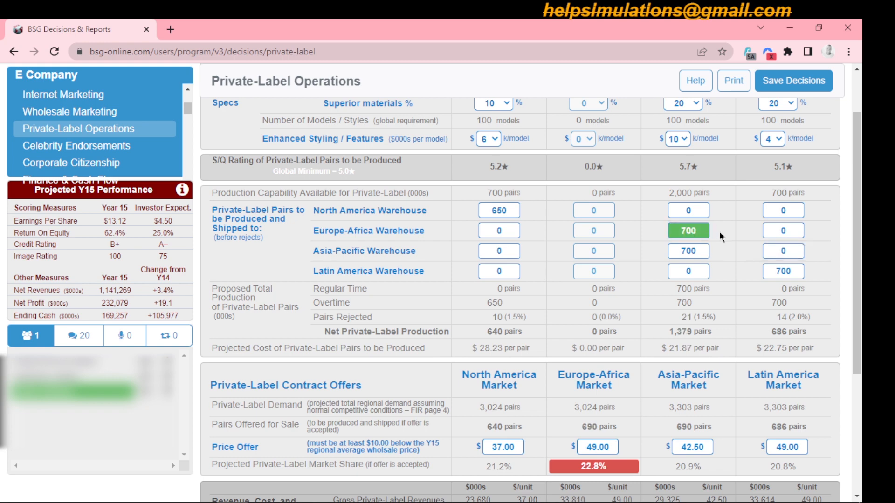
Set the Asia-Pacific facility's private-label pairs for the Europe-Africa warehouse to 650 thousand.
click(704, 231)
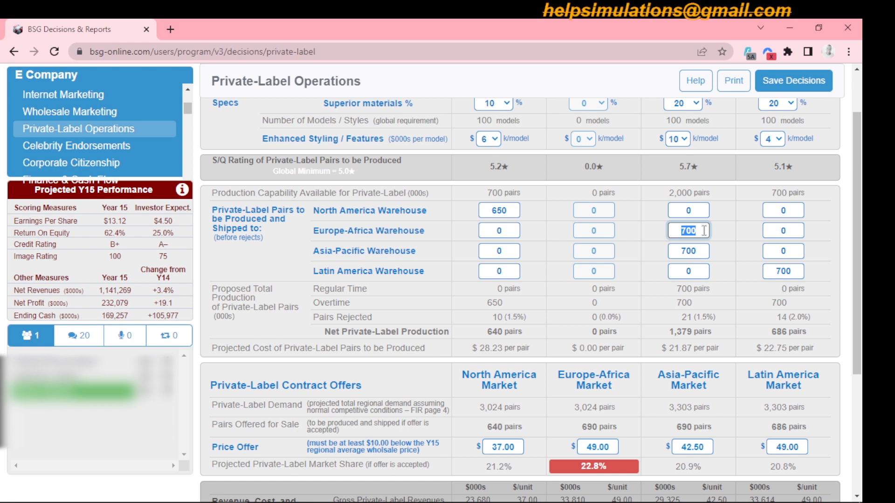
text(650)
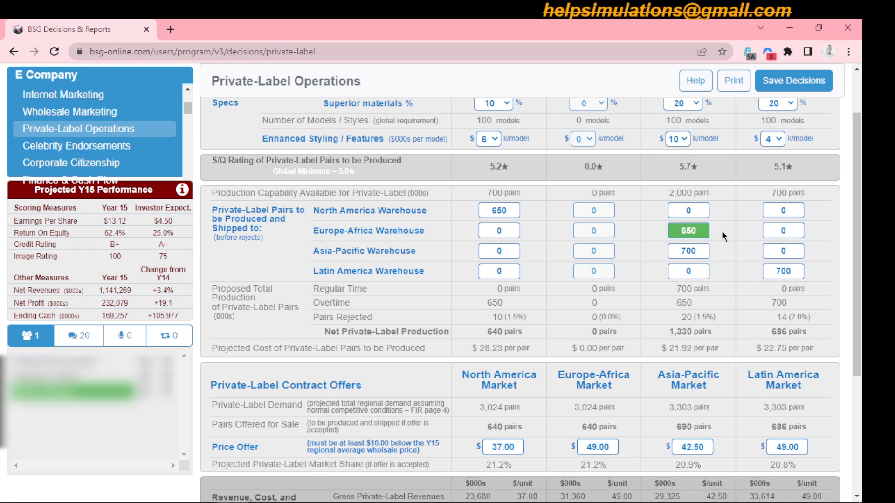
Try 100 and 50 thousand private-label pairs from the Asia-Pacific facility to the Latin America warehouse, and reset the shipment to 0.
drag(861, 224, 859, 242)
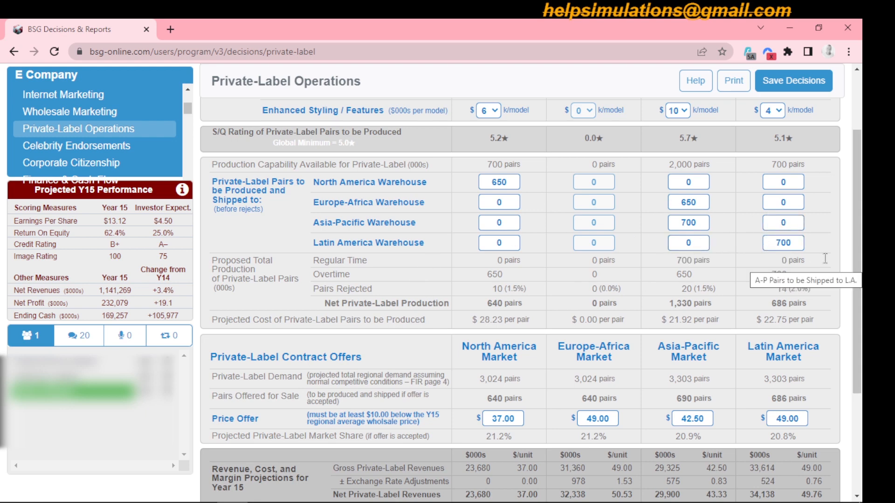
click(688, 243)
text(100)
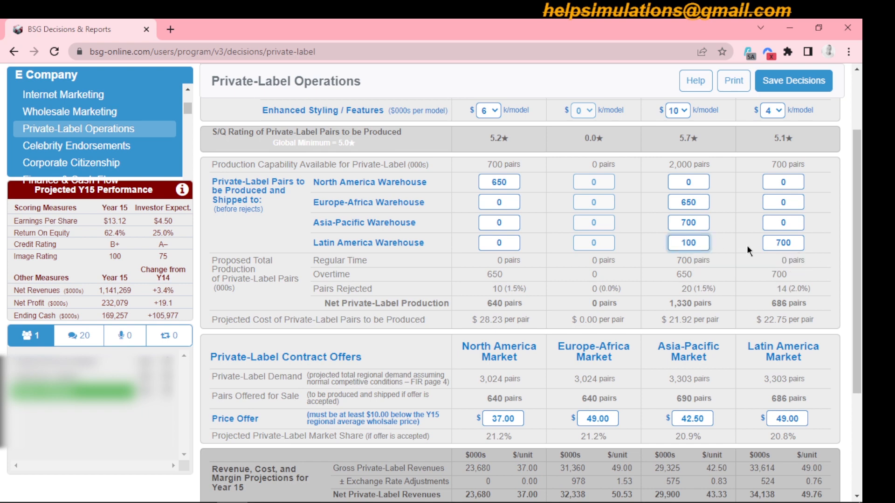
click(747, 246)
click(699, 243)
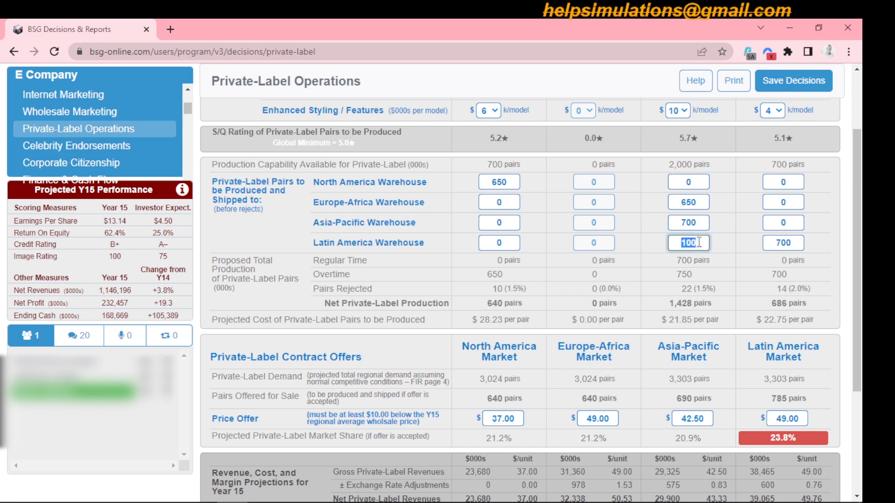
key(BackSpace)
text(50)
click(724, 244)
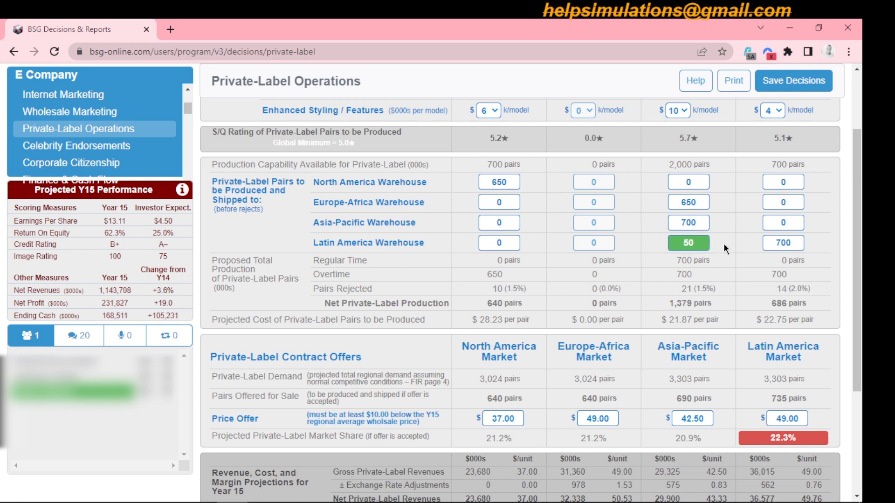
click(699, 243)
key(BackSpace)
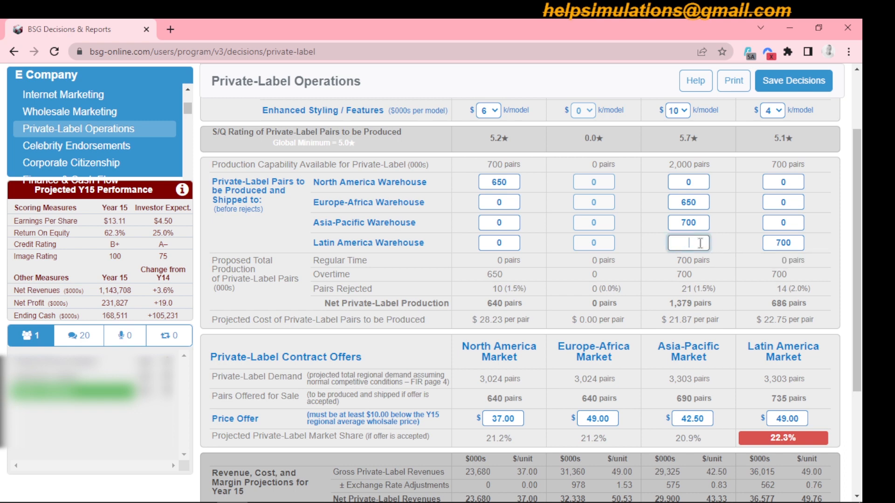
text(0)
click(724, 258)
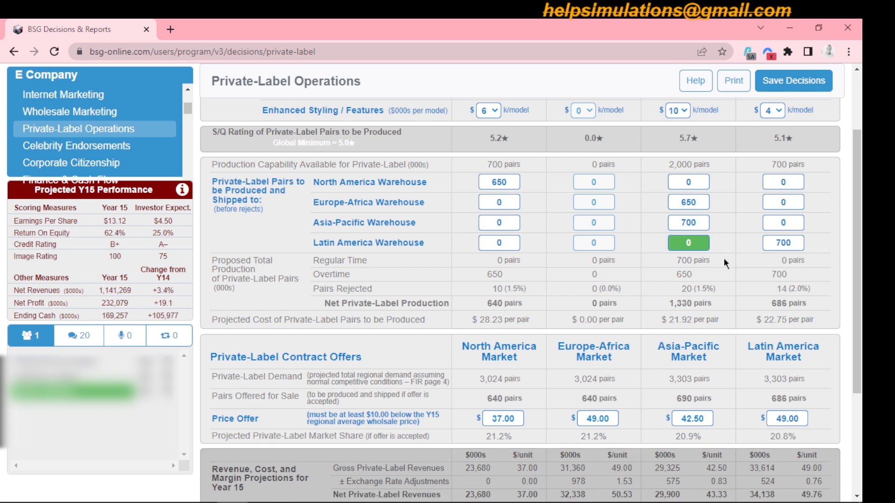
Set the private-label price offers to $36.50 for the North America market and $48.70 for the Europe-Africa market.
drag(863, 232, 864, 287)
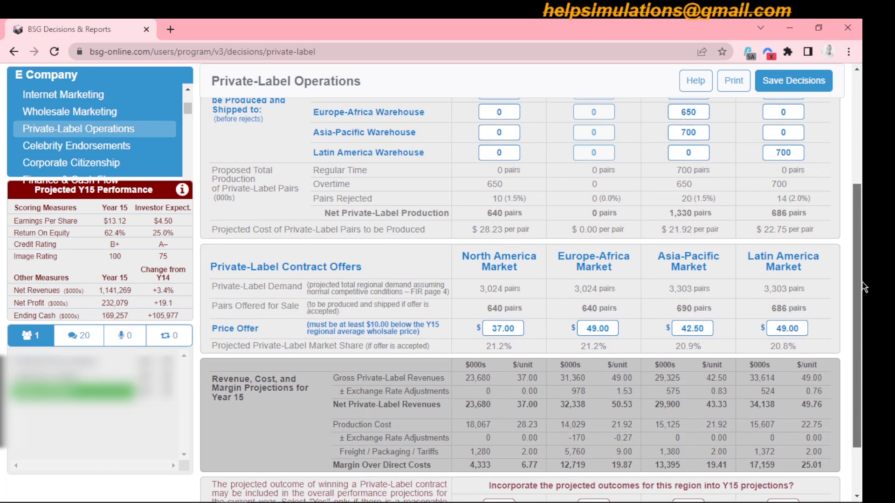
double_click(513, 331)
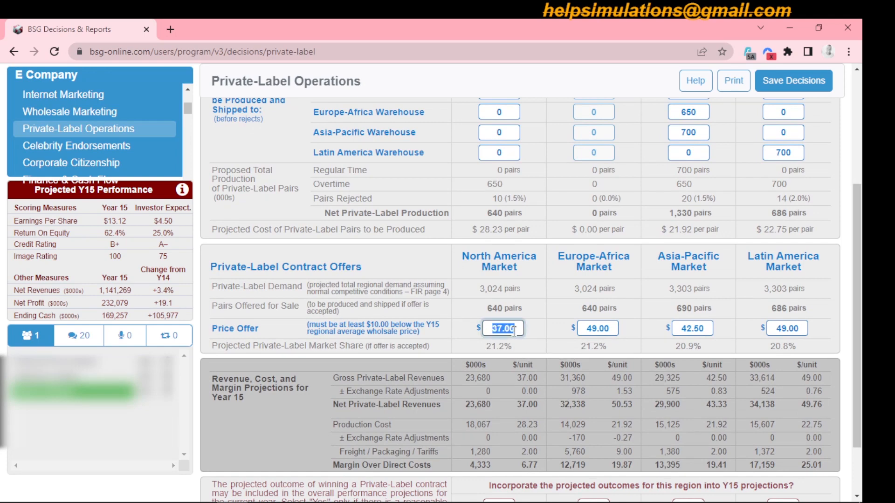
text(36.50)
click(538, 295)
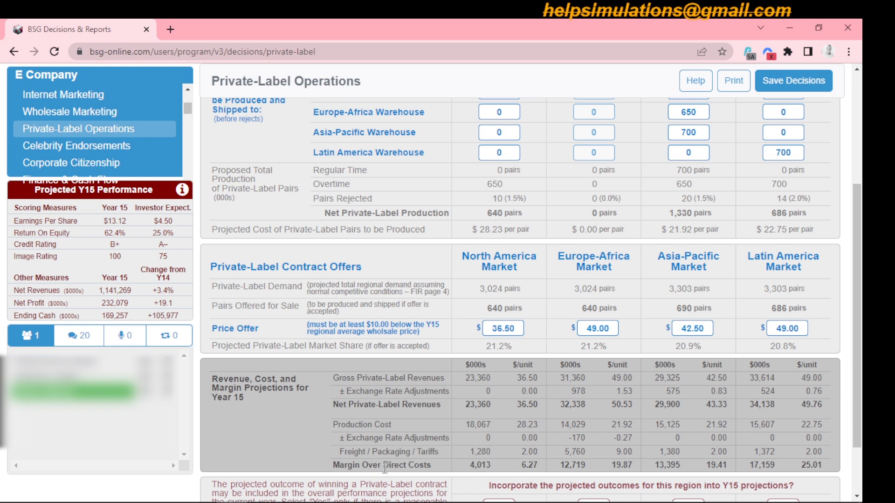
double_click(609, 329)
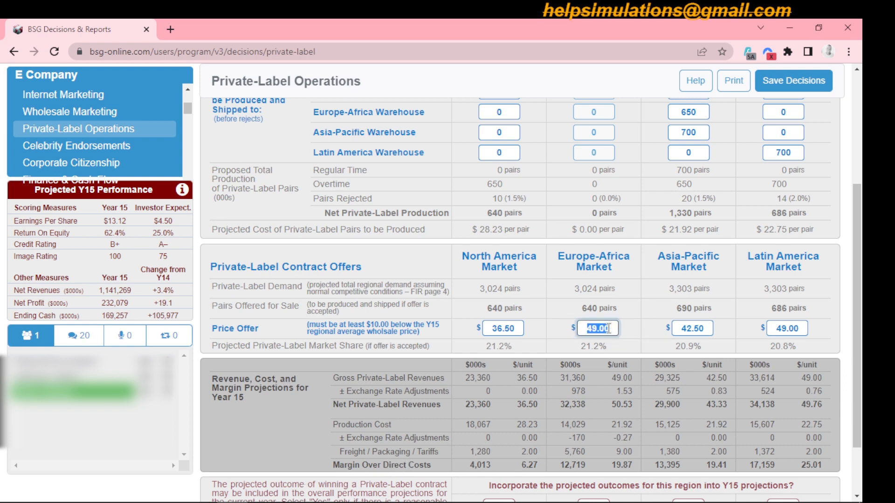
text(48.70)
Set the private-label price offer for the Asia-Pacific market to $41.80.
click(701, 329)
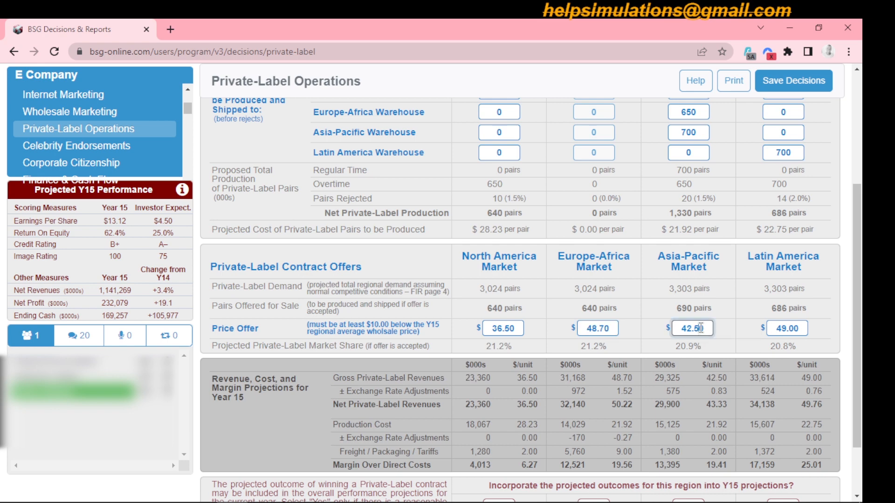
double_click(701, 328)
text(41.8)
click(726, 311)
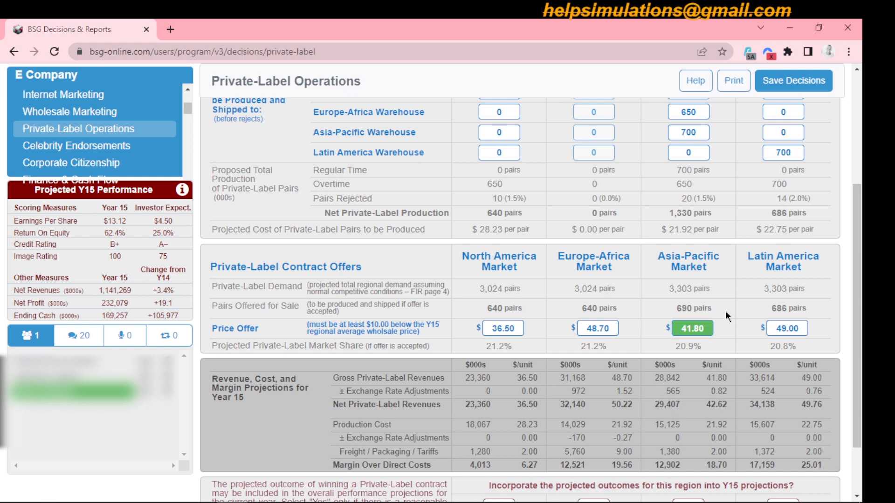
Set the private-label price offer for the Latin America market to $46.00.
double_click(791, 332)
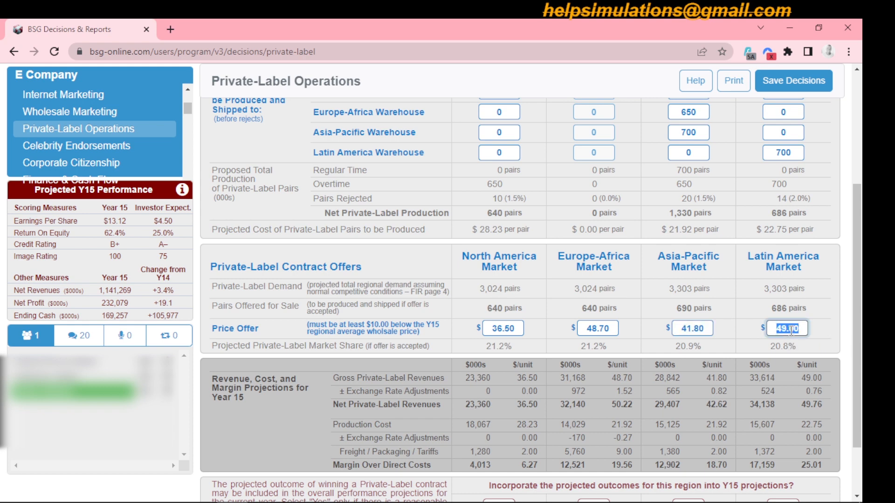
text(48.50)
key(BackSpace)
key(BackSpace)
key(BackSpace)
key(BackSpace)
key(BackSpace)
text(46.00)
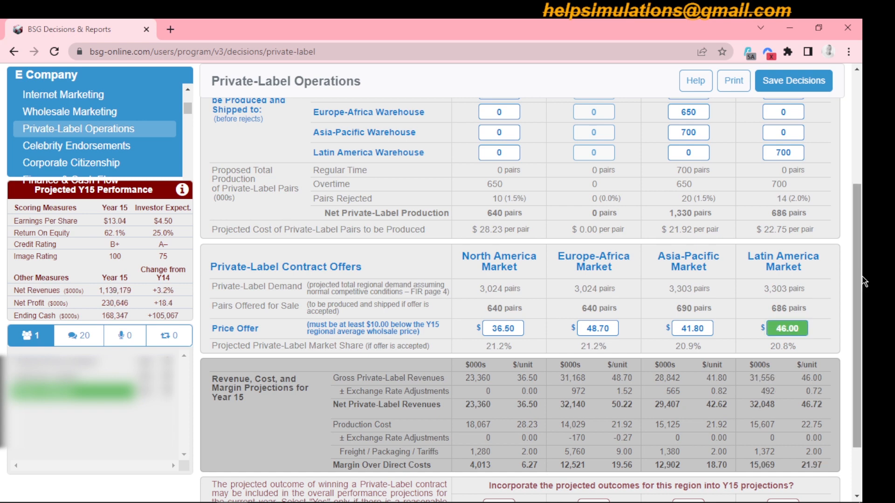
Incorporate the projected private-label outcomes for North America, Europe-Africa and Asia-Pacific into the Y15 projections, keeping Latin America at Yes.
drag(860, 282, 863, 337)
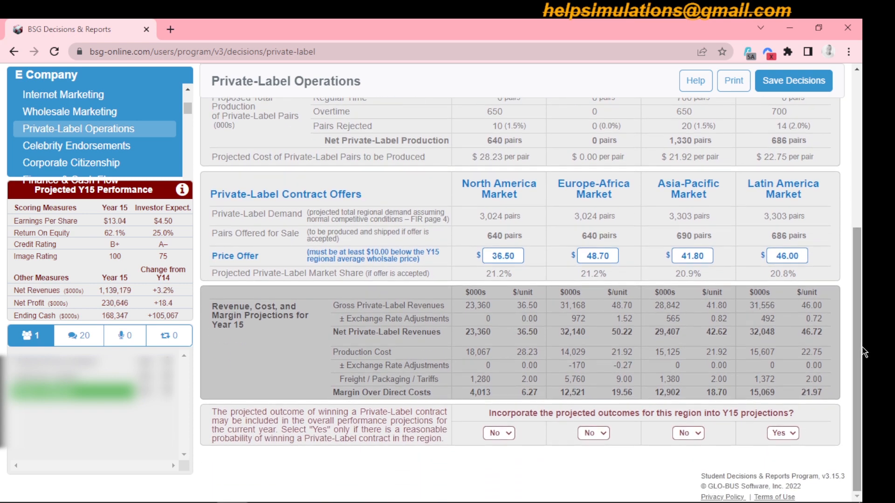
click(510, 441)
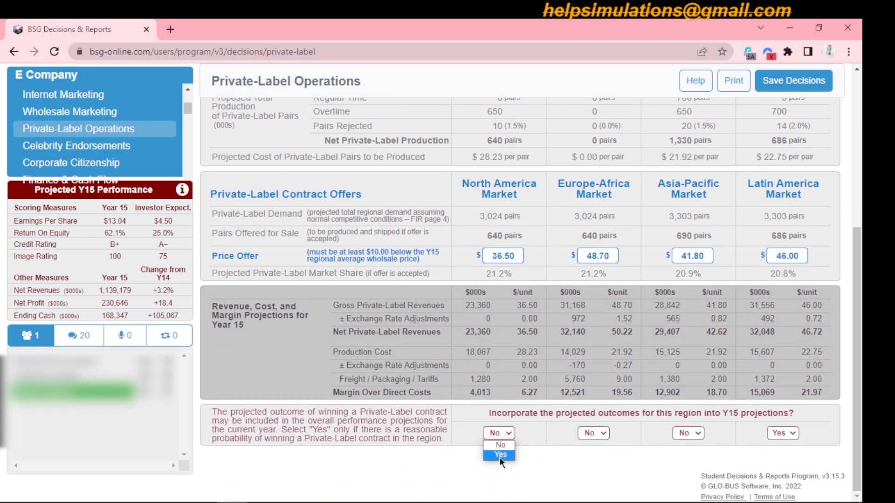
click(514, 450)
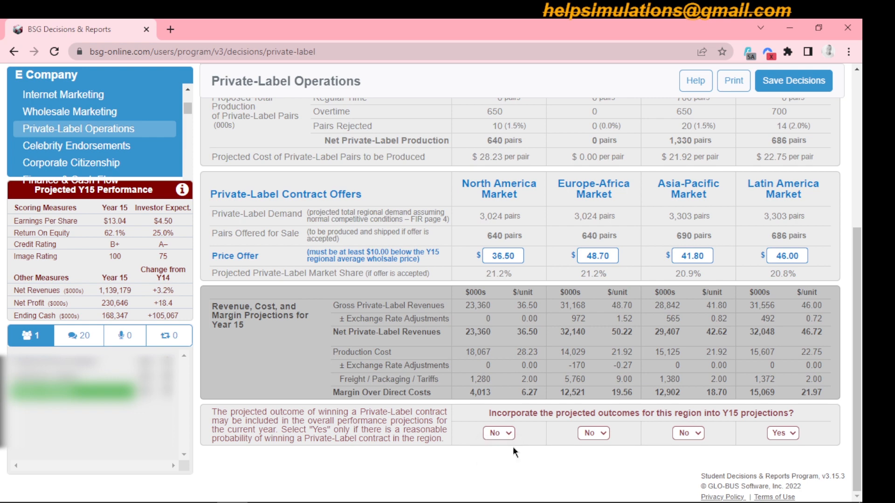
click(601, 433)
click(597, 455)
click(703, 435)
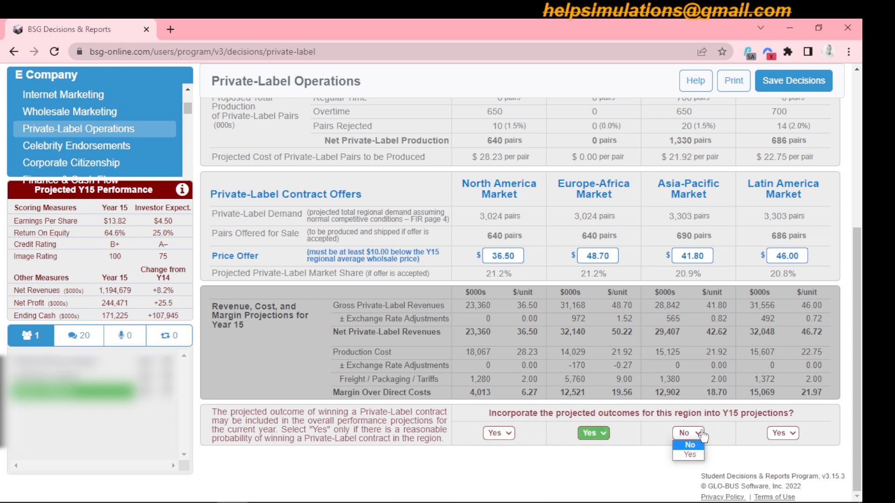
click(690, 455)
click(792, 434)
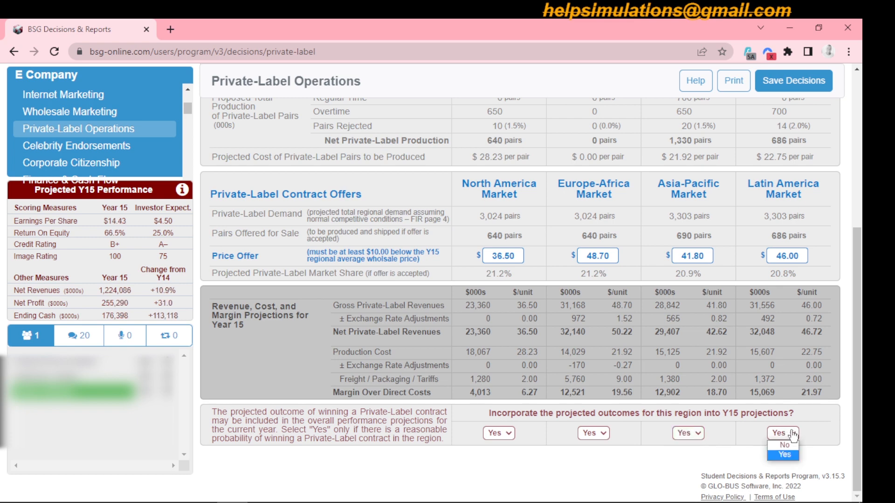
click(793, 435)
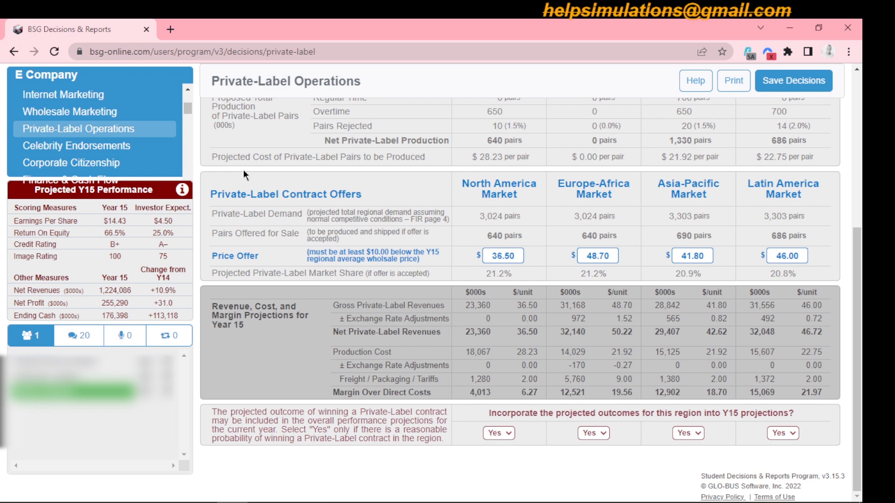
In Celebrity Endorsements, set contract offers of 7500 ($000s per year) for Judy Judge, Kimmie Jimmel, Bud Birkenstock and Jose Montana.
click(103, 154)
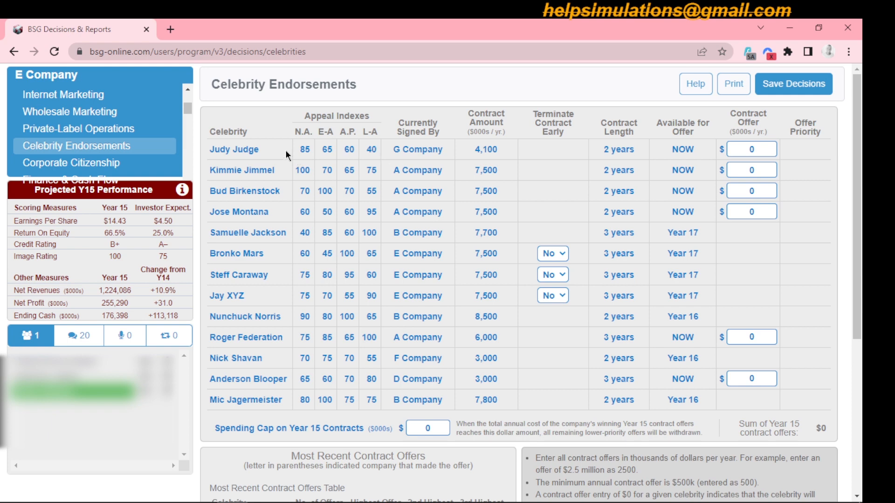
click(751, 148)
click(754, 170)
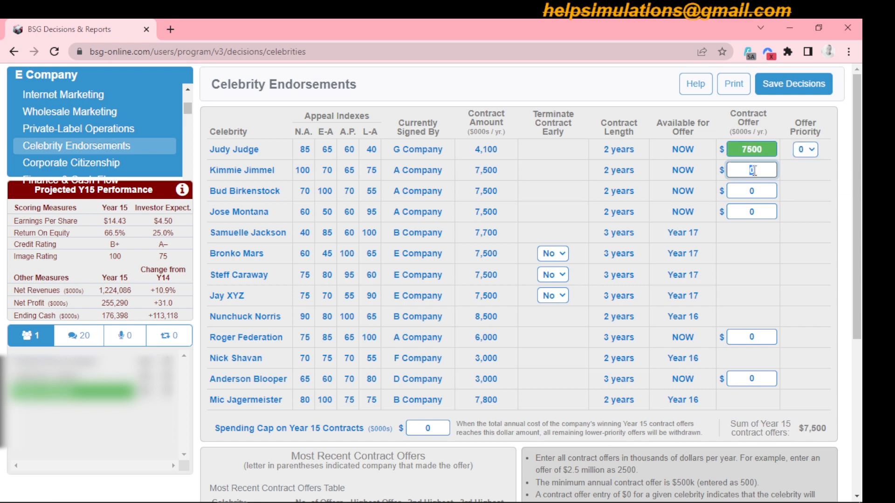
text(7500)
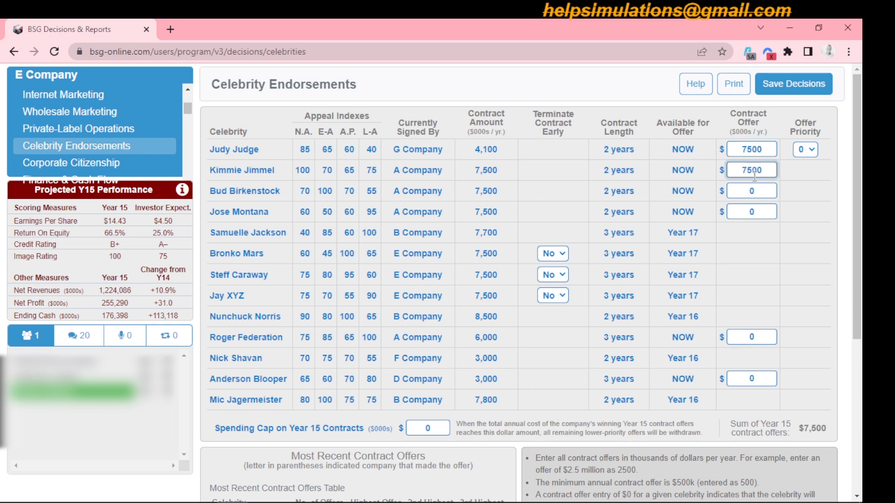
click(751, 190)
text(7500)
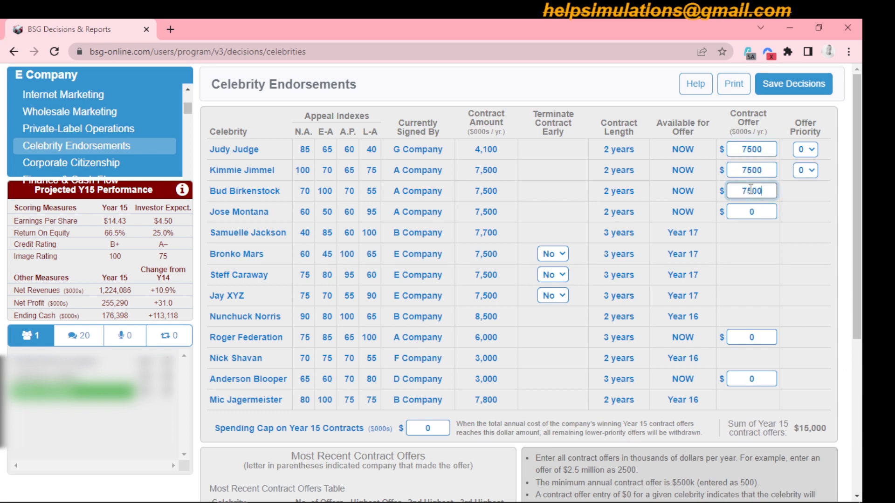
click(749, 209)
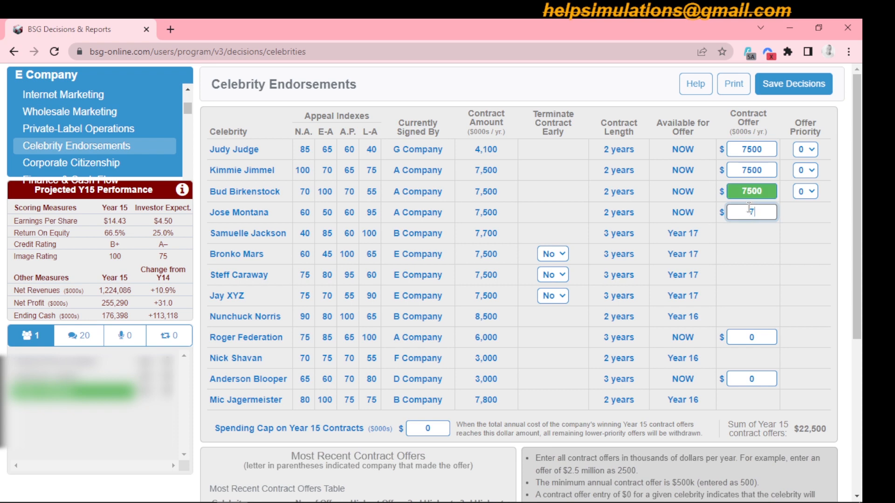
text(7500)
Set the contract offers for Roger Federation and Anderson Blooper to 7500 ($000s per year) each.
click(750, 336)
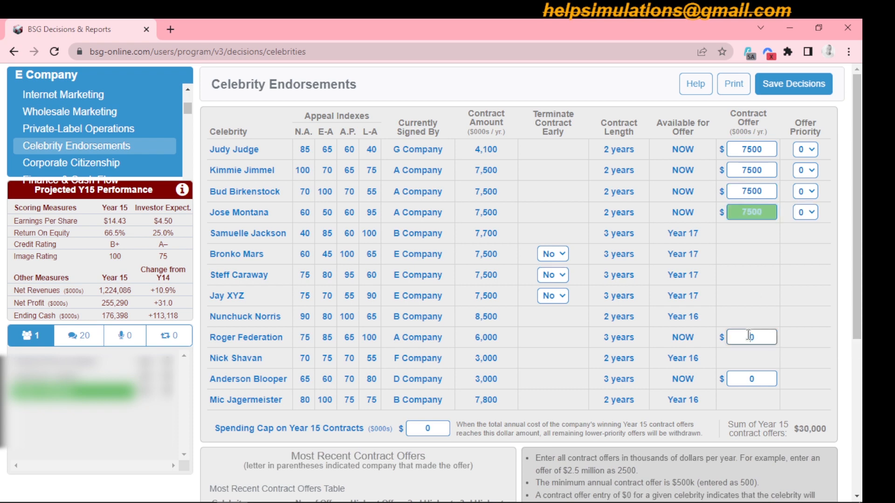
text(7500)
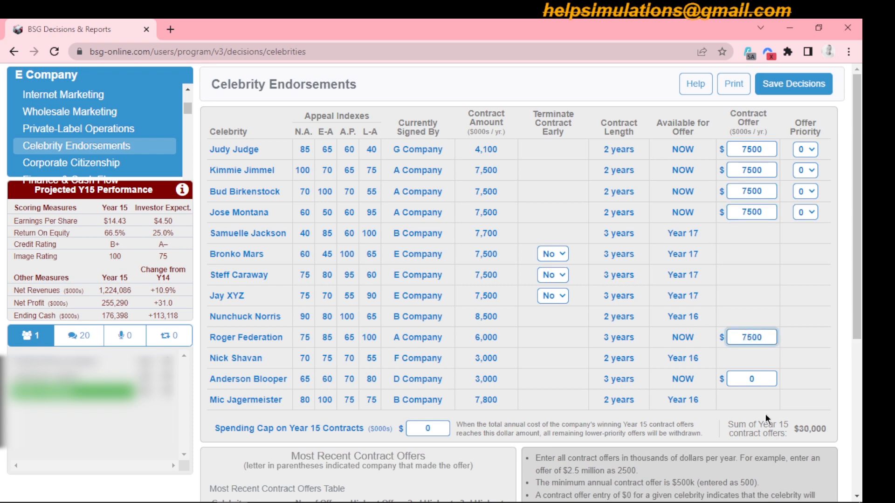
click(753, 381)
text(7500)
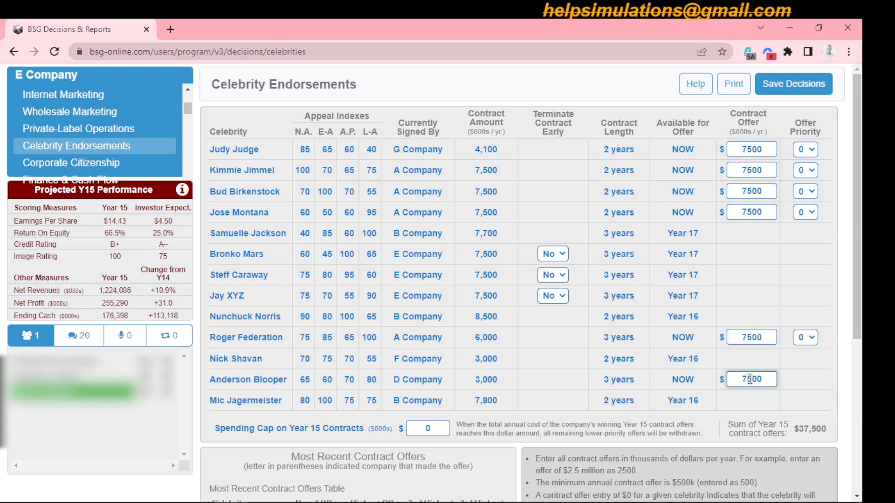
click(821, 234)
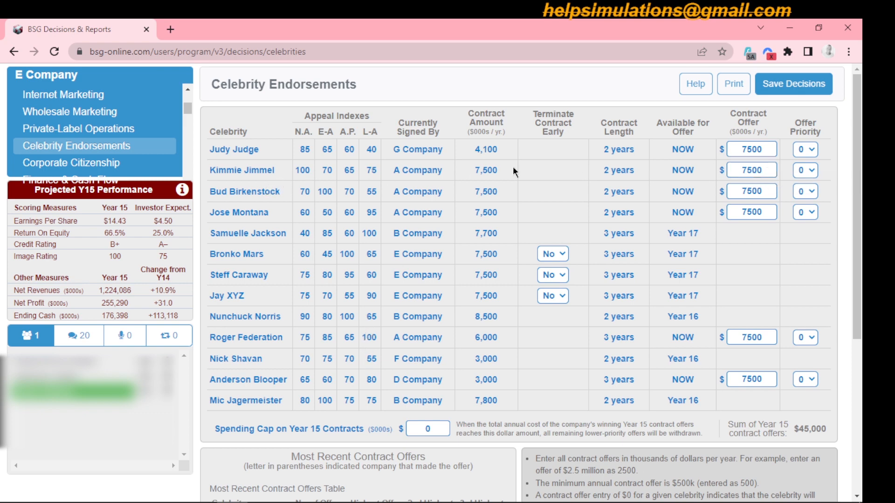
Set the offer priorities to 1 for Kimmie Jimmel, 2 for Bud Birkenstock and 3 for Roger Federation.
click(805, 171)
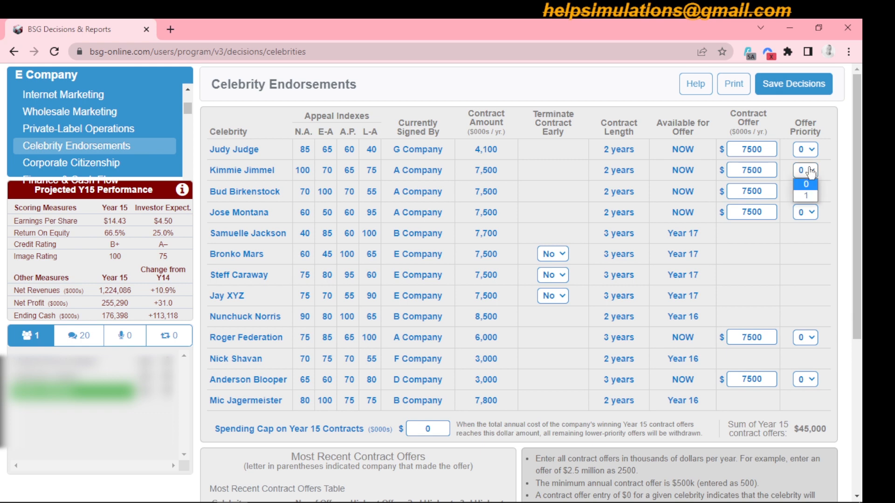
click(805, 197)
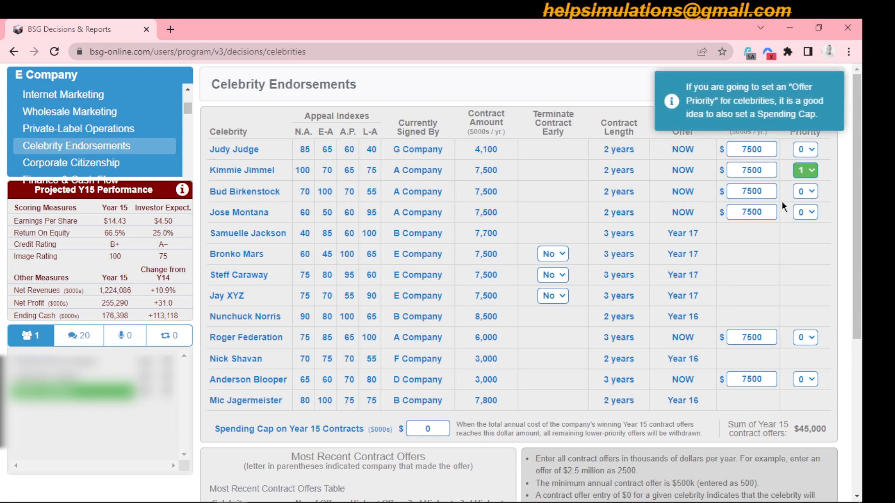
click(816, 197)
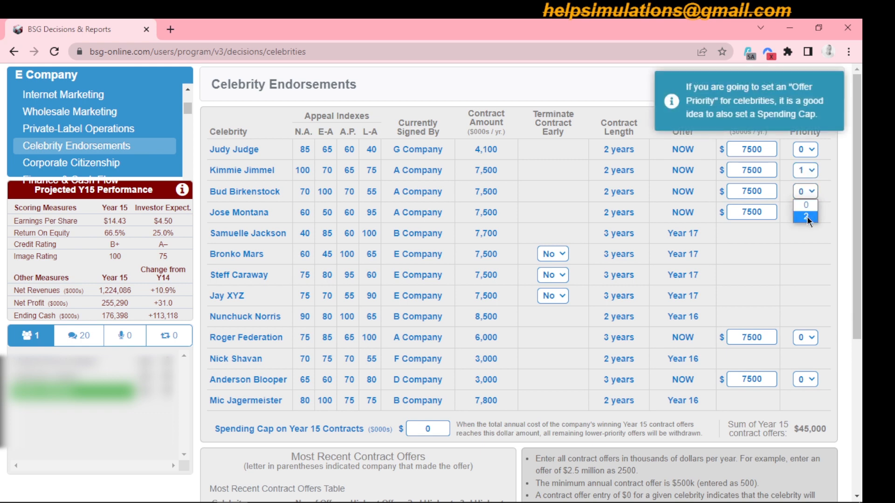
click(808, 217)
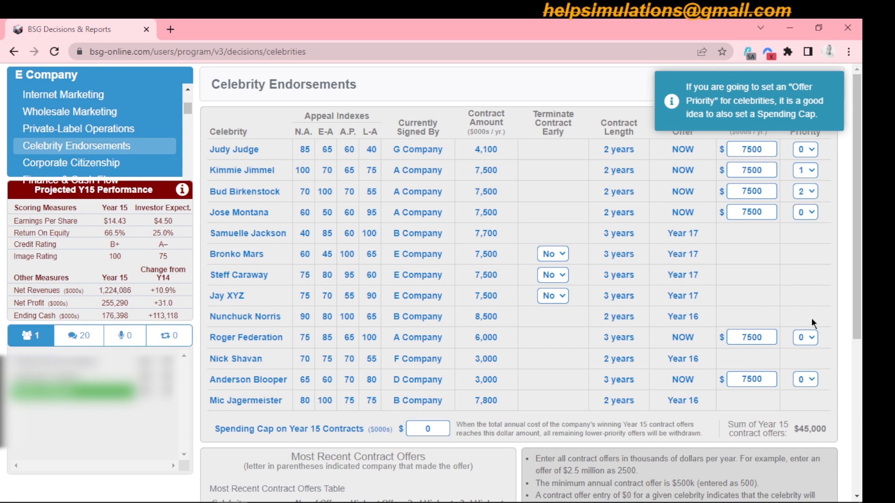
click(807, 337)
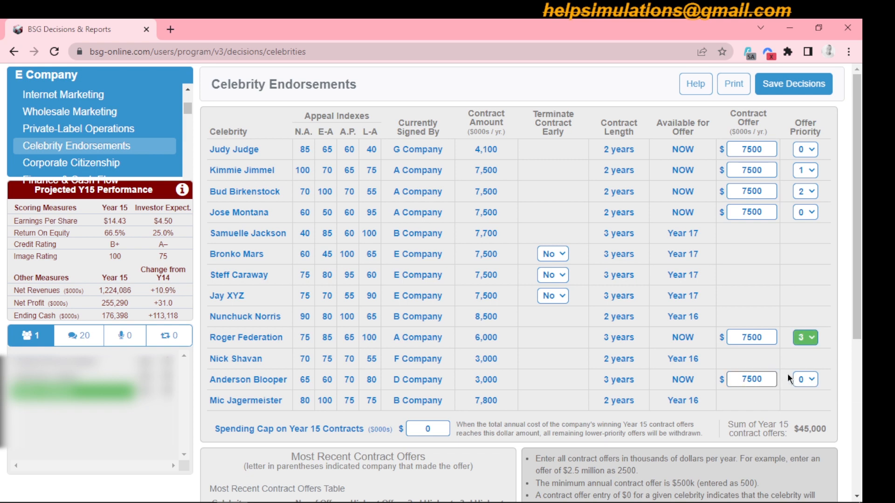
Set the offer priorities to 4 for Anderson Blooper, 5 for Jose Montana and 6 for Judy Judge.
click(811, 380)
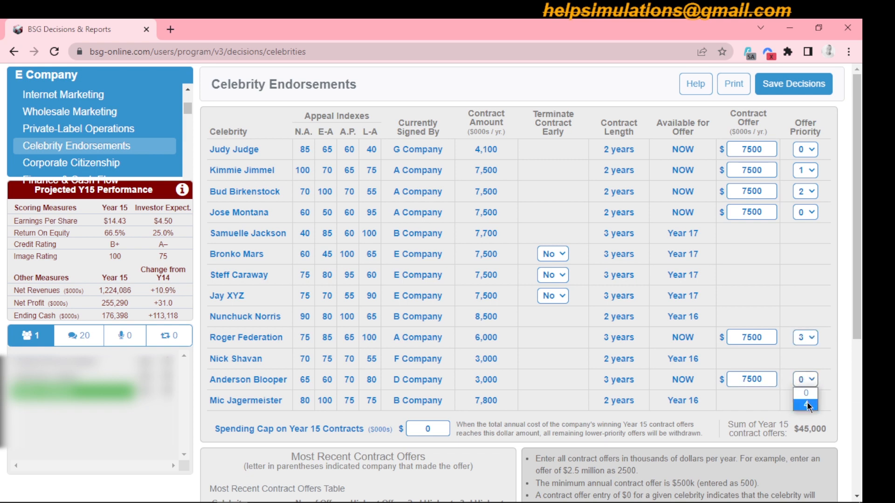
click(806, 405)
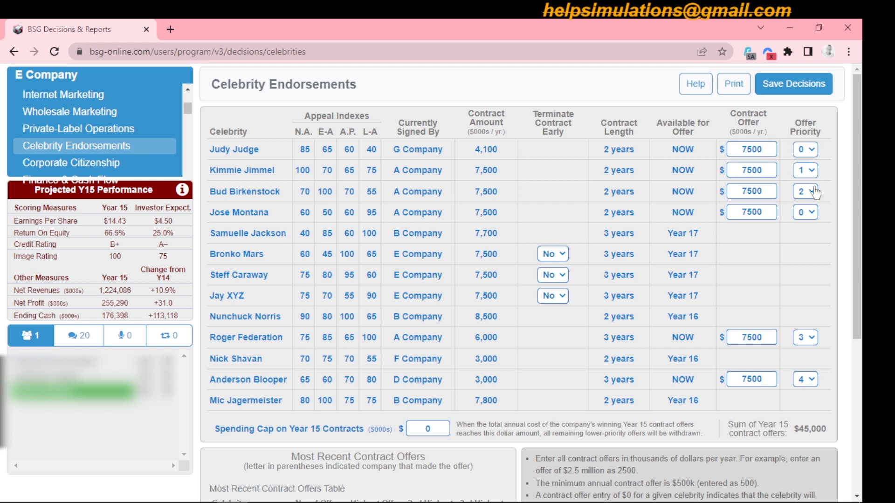
click(812, 213)
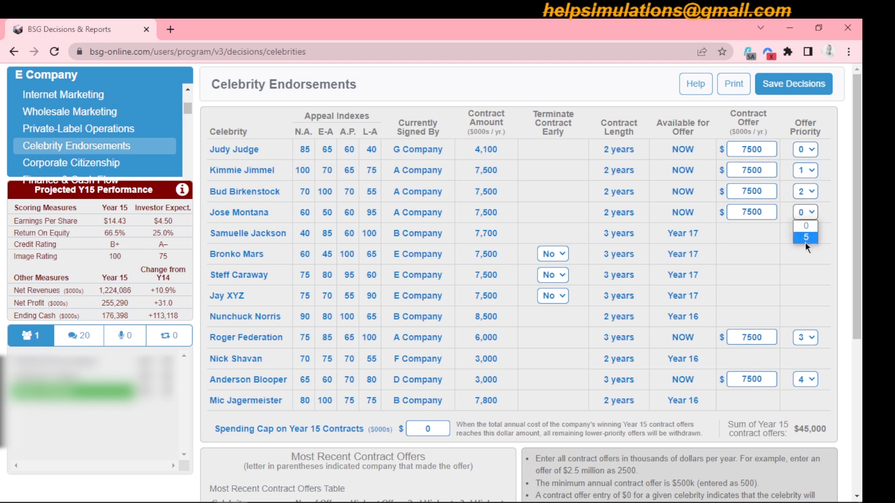
click(806, 150)
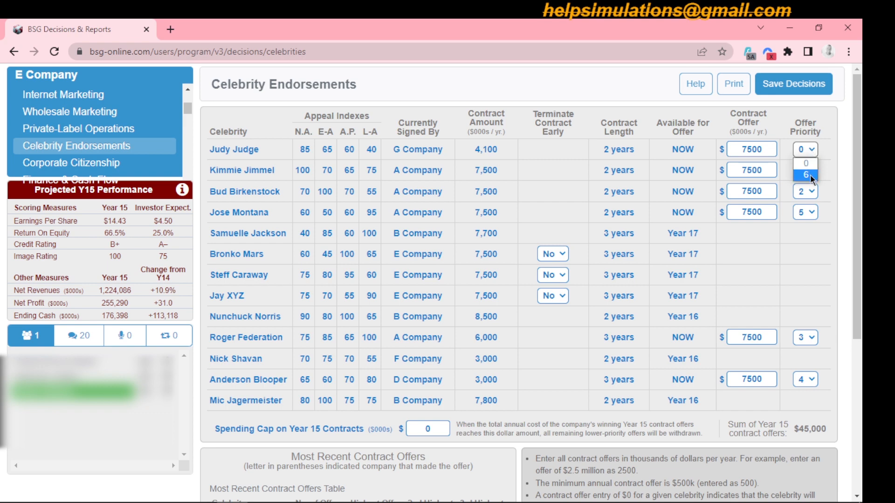
click(811, 175)
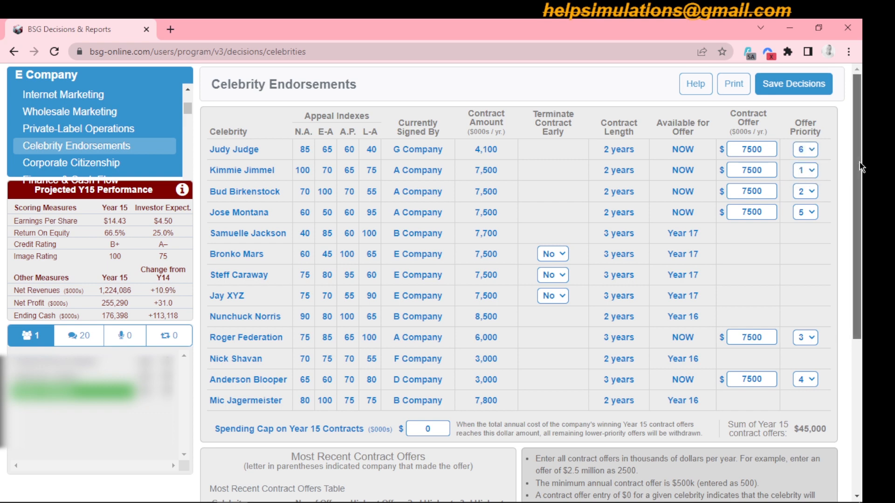
Set the spending cap on Year 15 celebrity contracts to 24000 ($000s).
mouse_move(860, 162)
mouse_down()
mouse_move(865, 212)
mouse_move(864, 149)
mouse_up()
scroll(863, 149, down, 3)
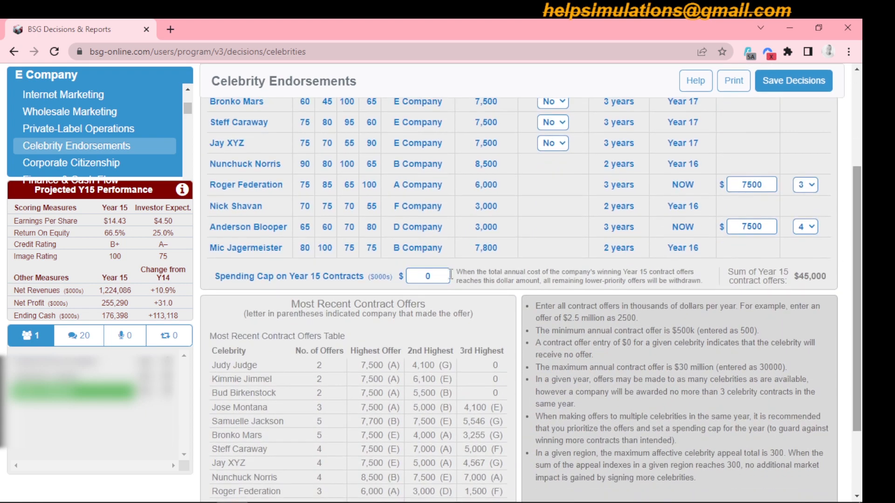
click(426, 277)
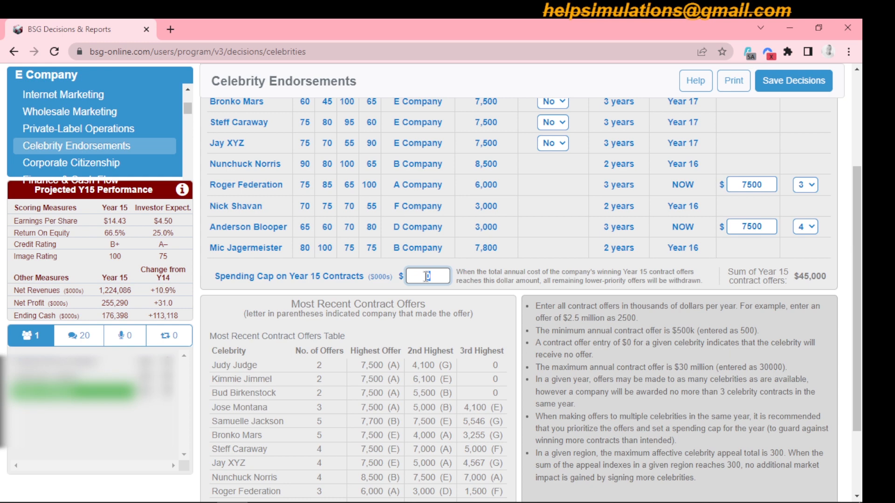
text(24000)
click(461, 298)
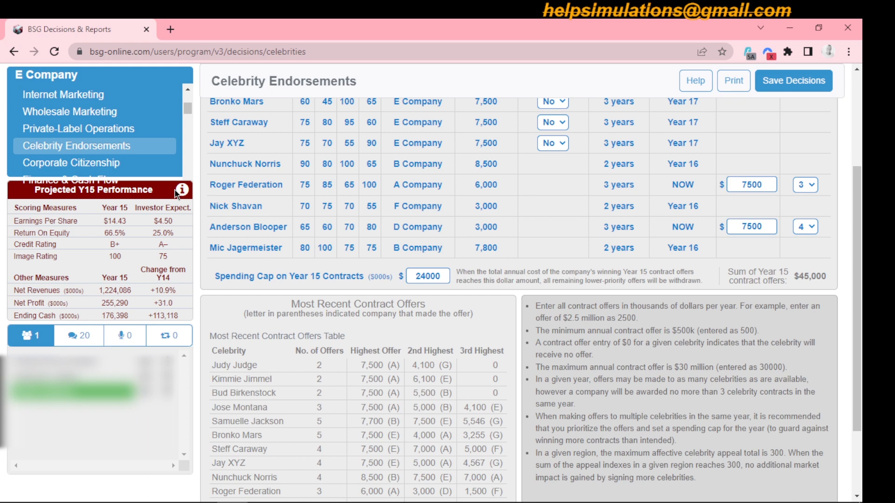
In the Corporate Citizenship decisions, set the use of recycled boxing and packaging to No.
click(72, 164)
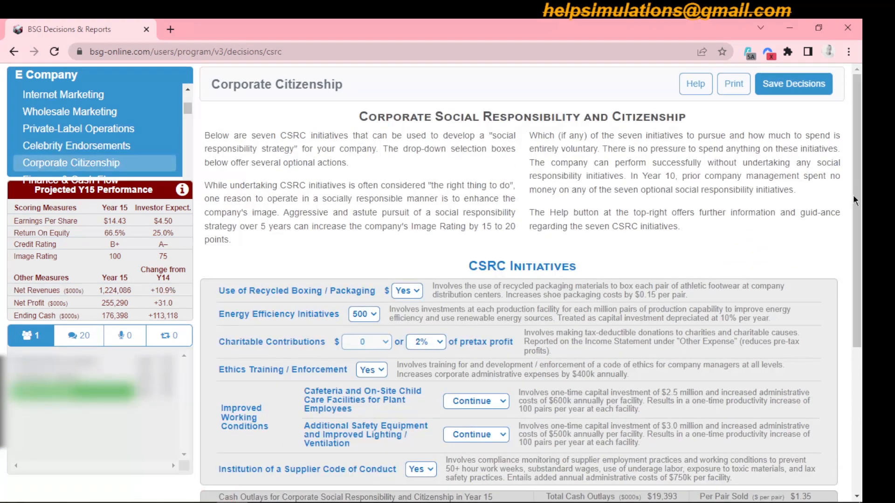
drag(856, 198, 859, 230)
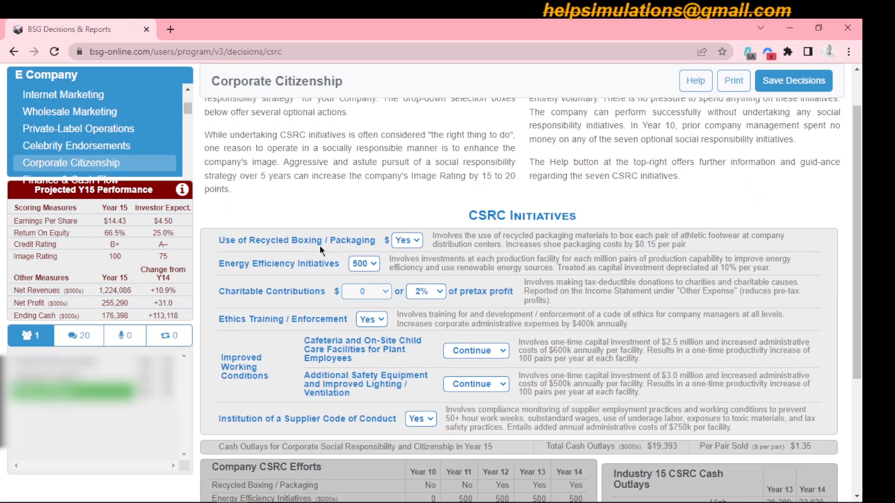
click(416, 241)
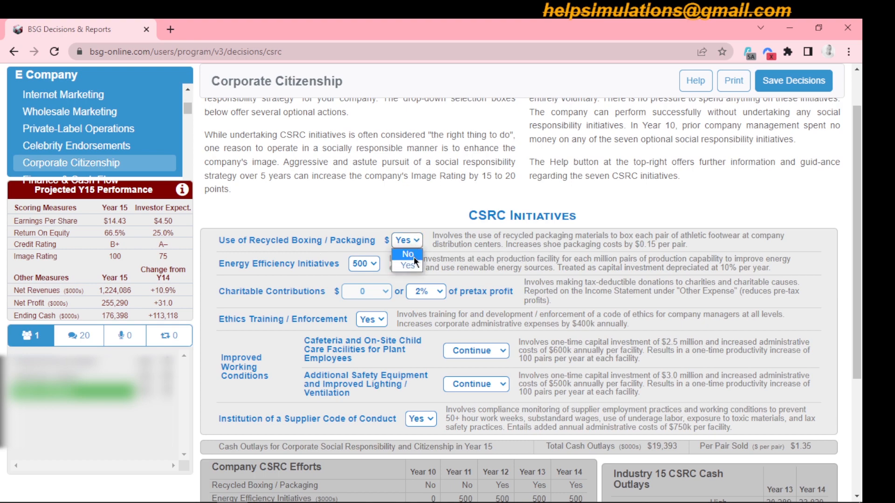
mouse_move(860, 163)
mouse_down()
mouse_move(863, 222)
mouse_move(862, 169)
mouse_up()
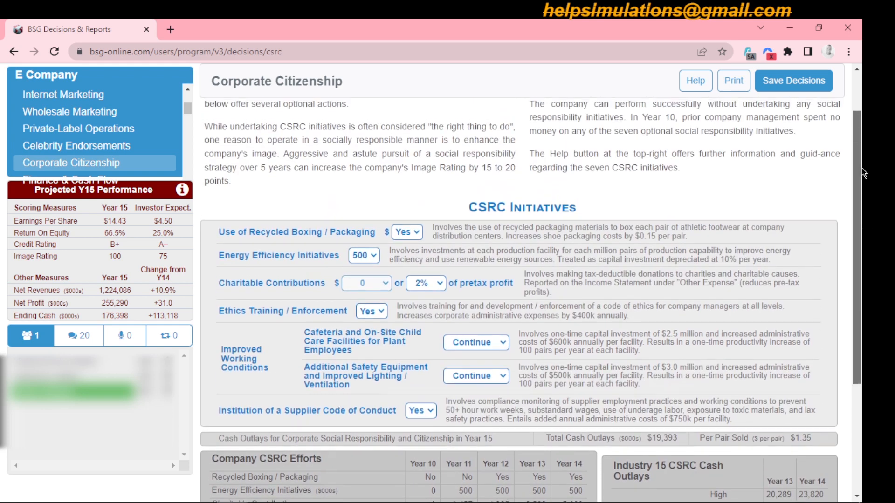
click(419, 233)
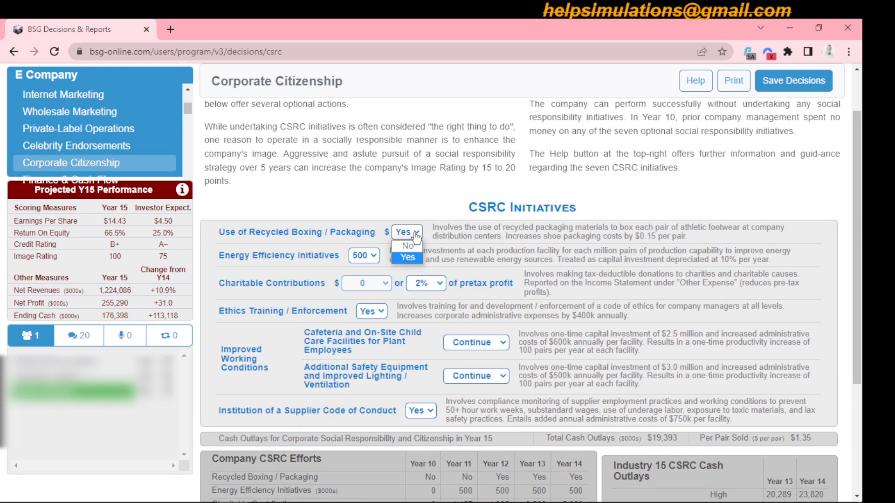
click(412, 247)
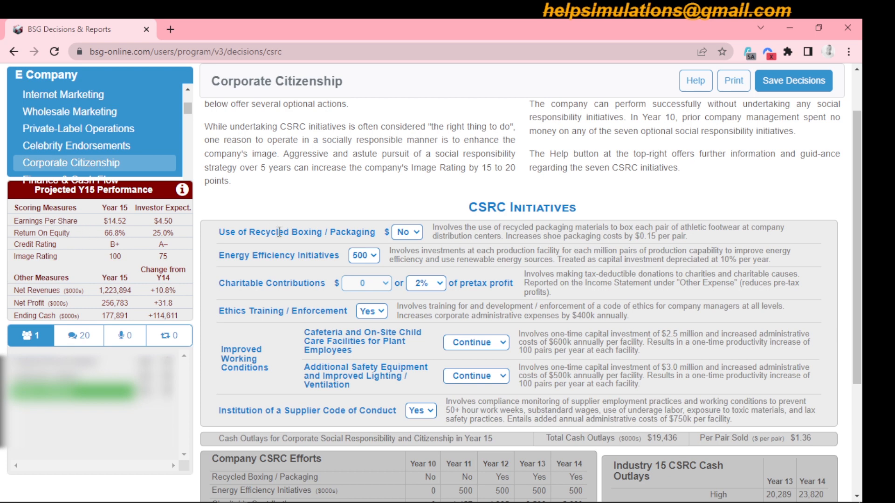
Keep energy efficiency initiatives at 500 and set charitable contributions to 1% of pretax profit.
click(371, 260)
click(372, 260)
click(441, 284)
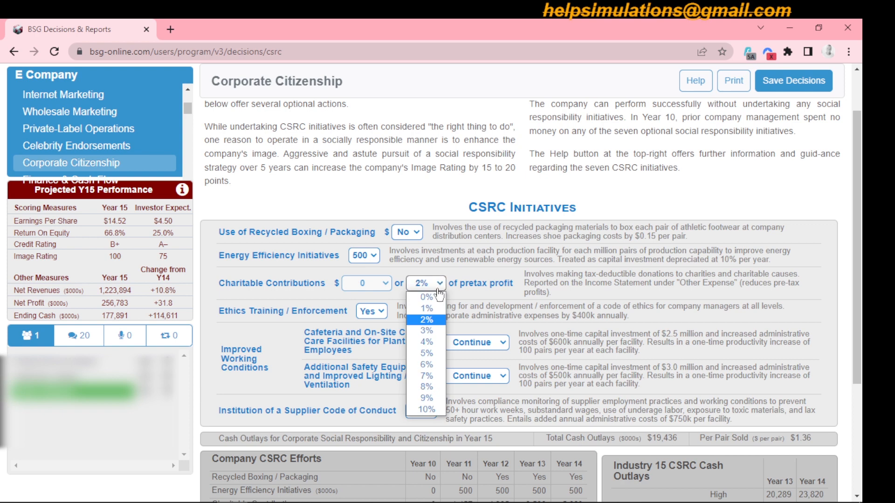
click(433, 309)
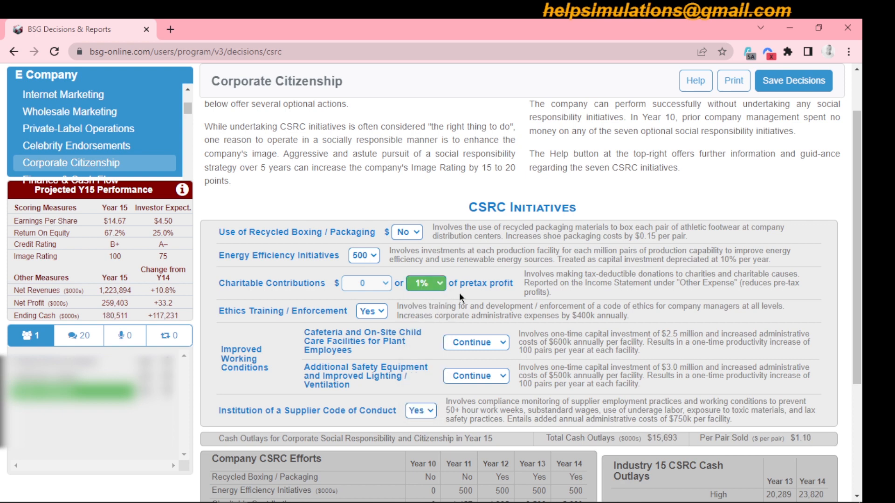
scroll(216, 164, up, 1)
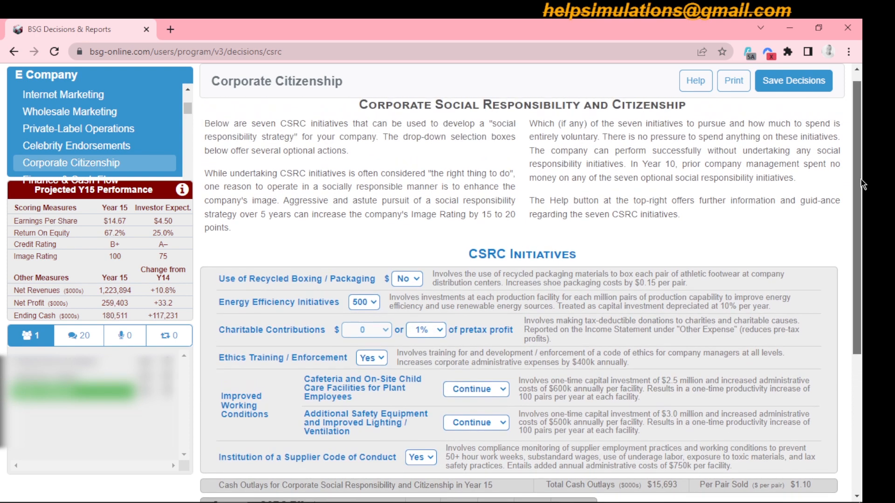
drag(188, 114, 188, 127)
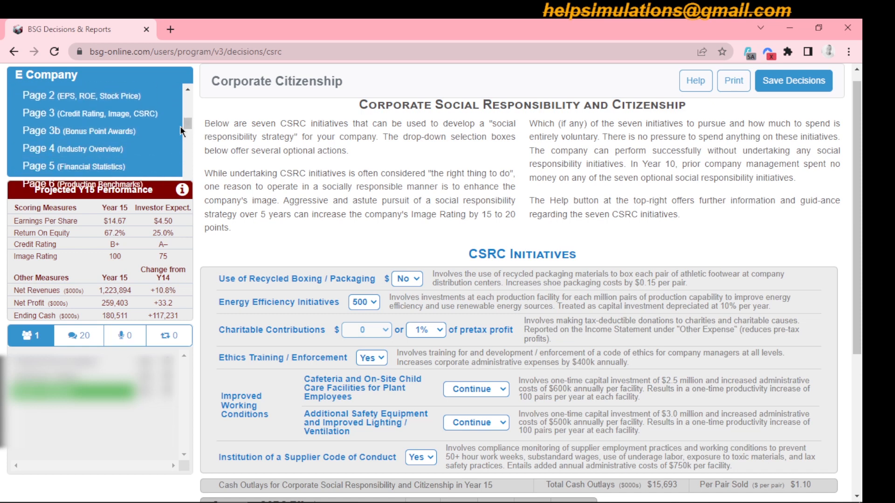
mouse_move(189, 126)
mouse_down()
mouse_move(187, 135)
mouse_move(188, 124)
mouse_up()
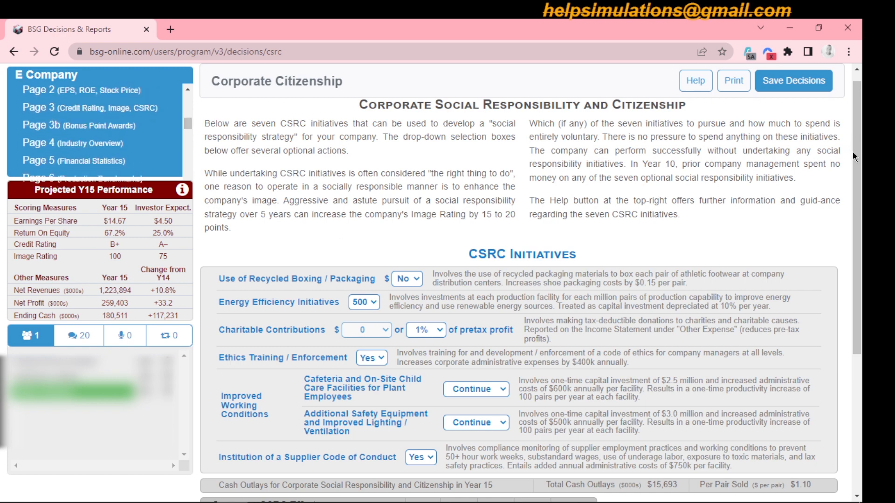
drag(852, 153, 854, 257)
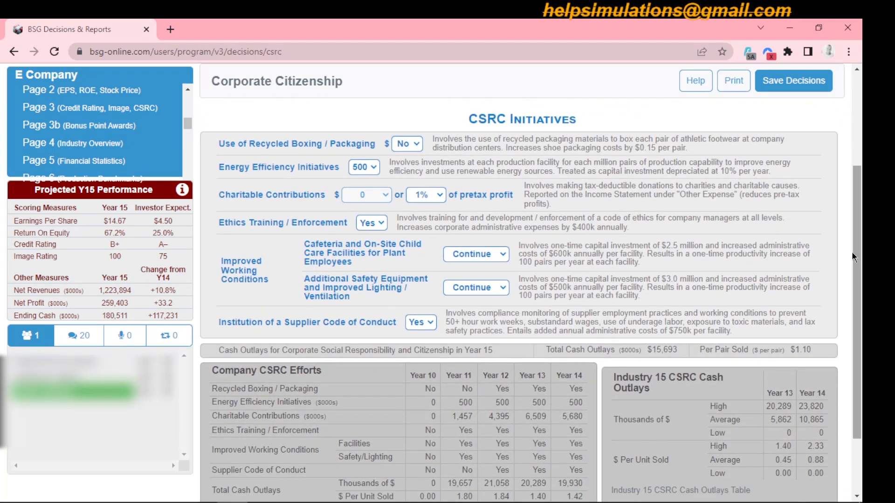
mouse_move(186, 123)
mouse_down()
mouse_move(186, 136)
mouse_move(186, 107)
mouse_up()
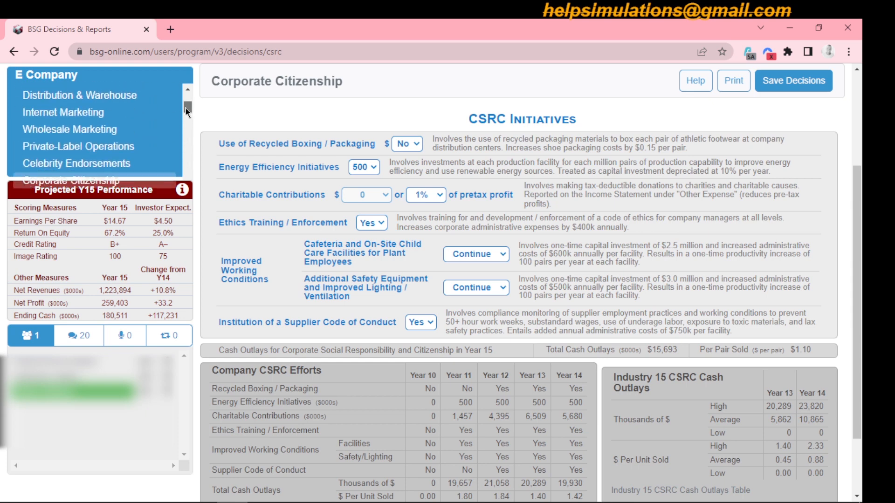
Open the Finance & Cash Flow decisions and review the projected cash flows, year-end cash balance, shareholder equity and credit rating measures.
scroll(122, 145, down, 1)
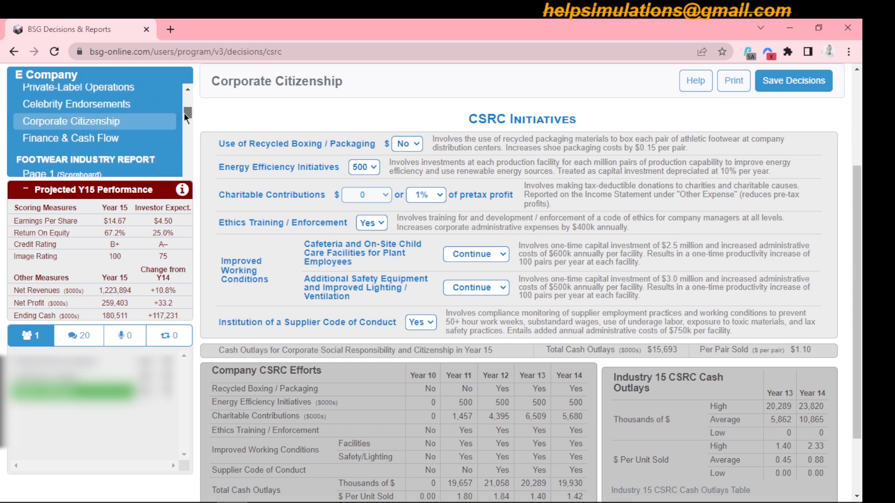
click(118, 139)
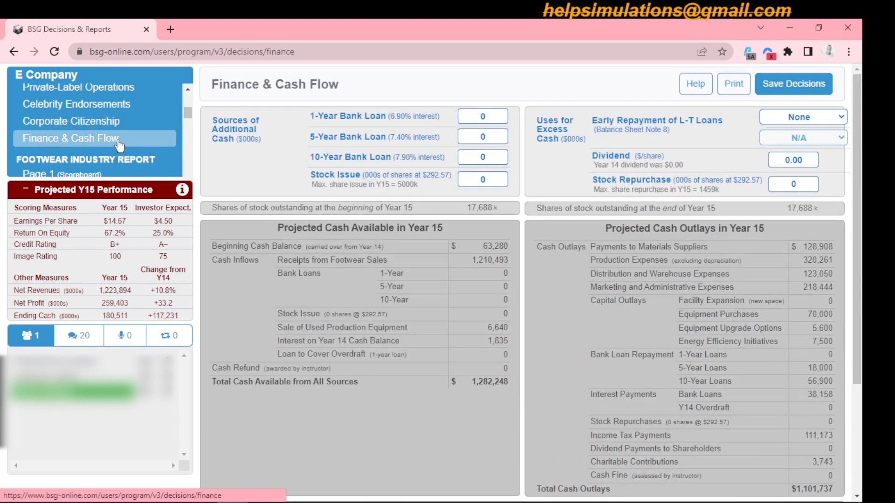
scroll(855, 234, down, 1)
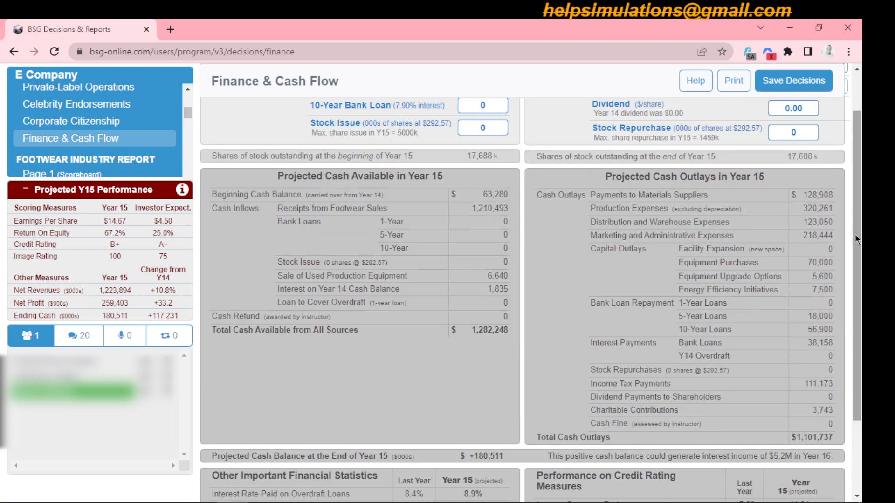
scroll(859, 289, down, 1)
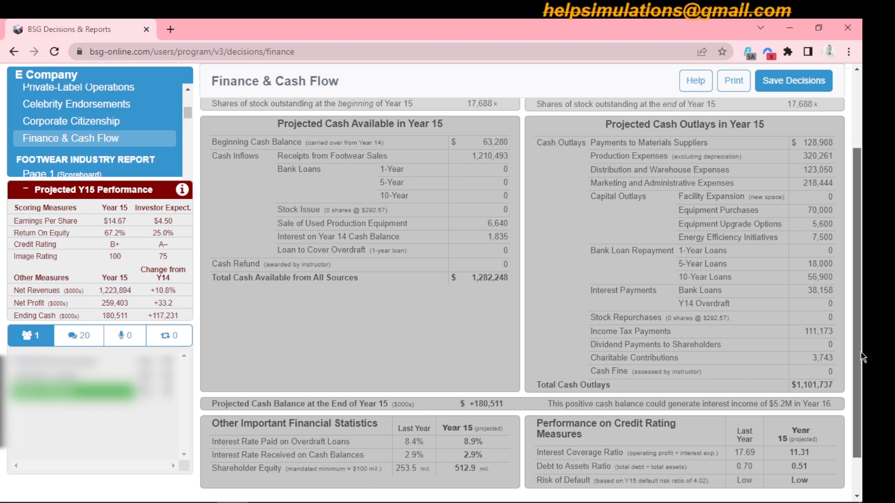
drag(863, 357, 863, 282)
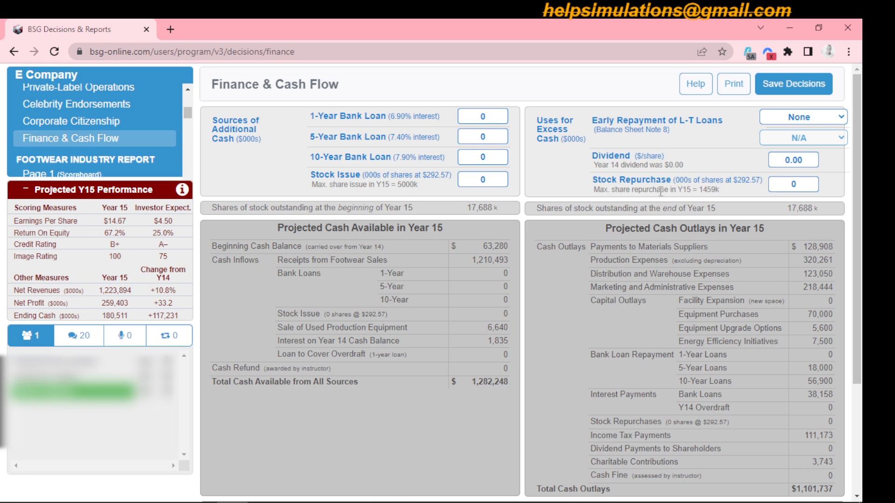
drag(861, 234, 862, 256)
drag(862, 287, 861, 359)
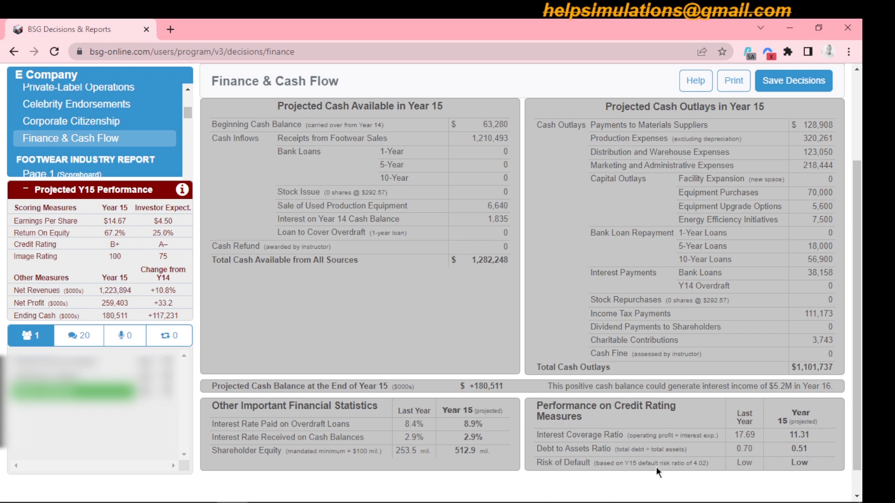
scroll(858, 338, up, 1)
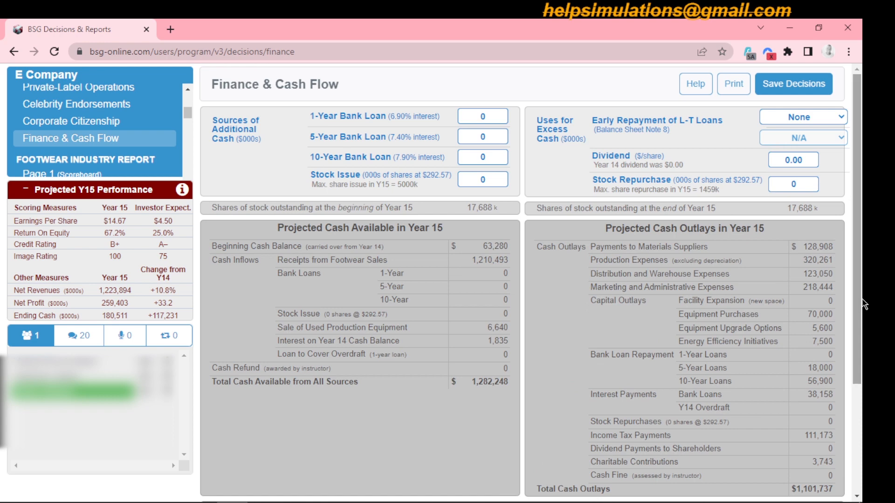
Try a stock repurchase of 1459 (000s of shares) and check its effect on projected cash and the financial statistics.
click(791, 185)
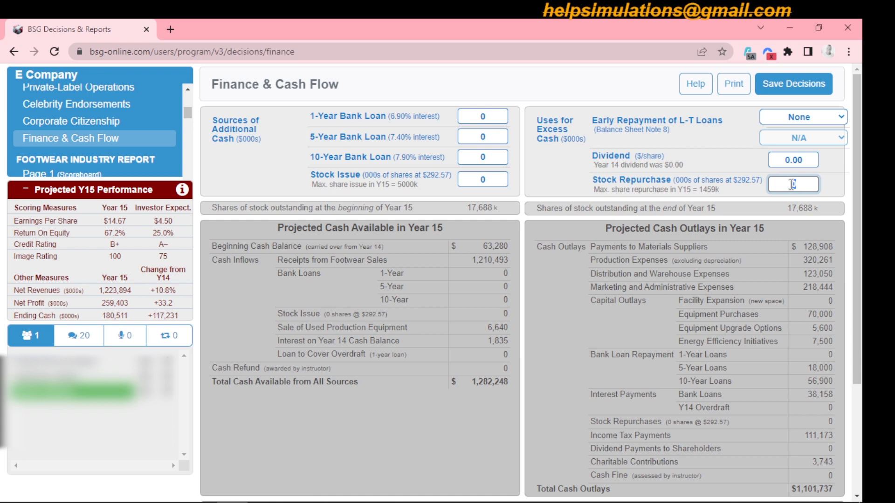
text(1459)
click(737, 161)
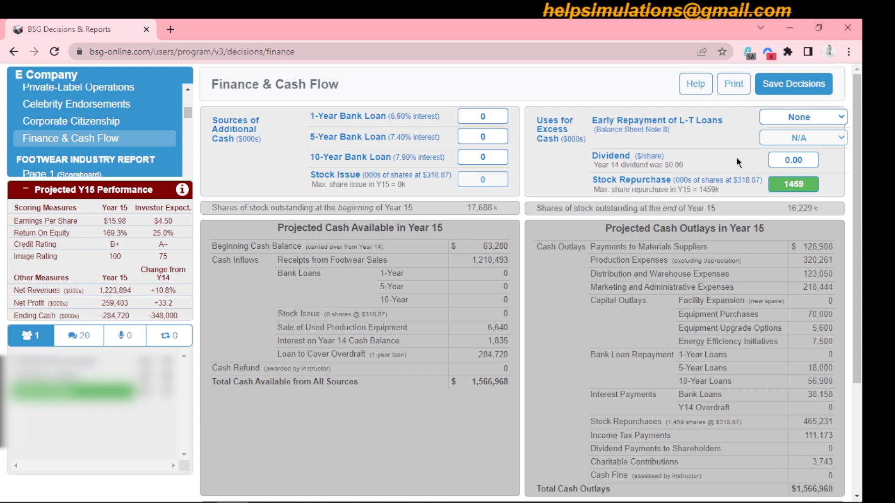
scroll(860, 205, down, 2)
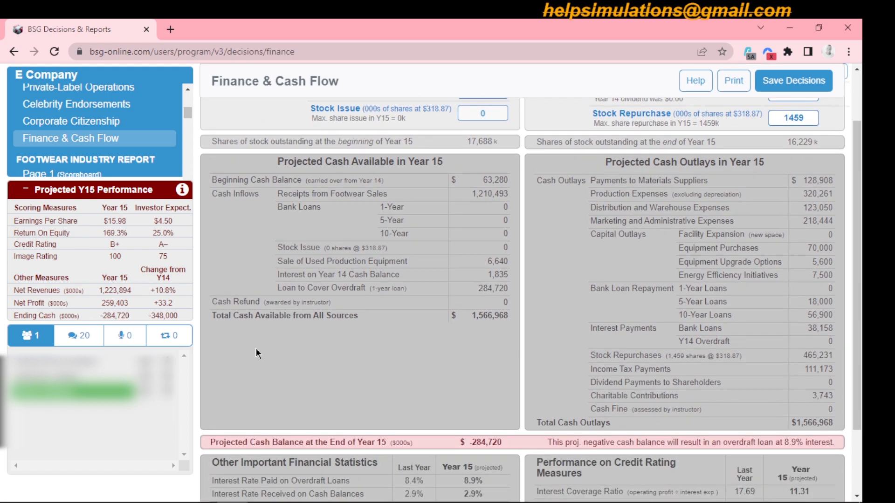
right_click(665, 286)
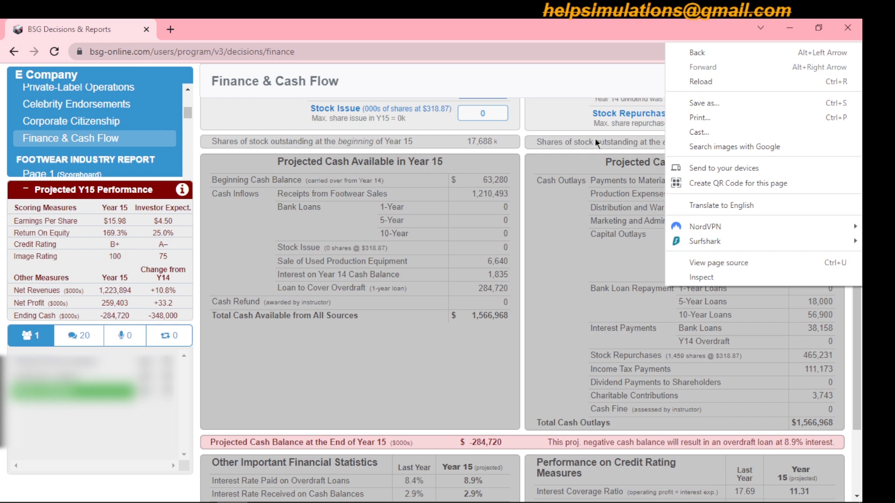
click(575, 82)
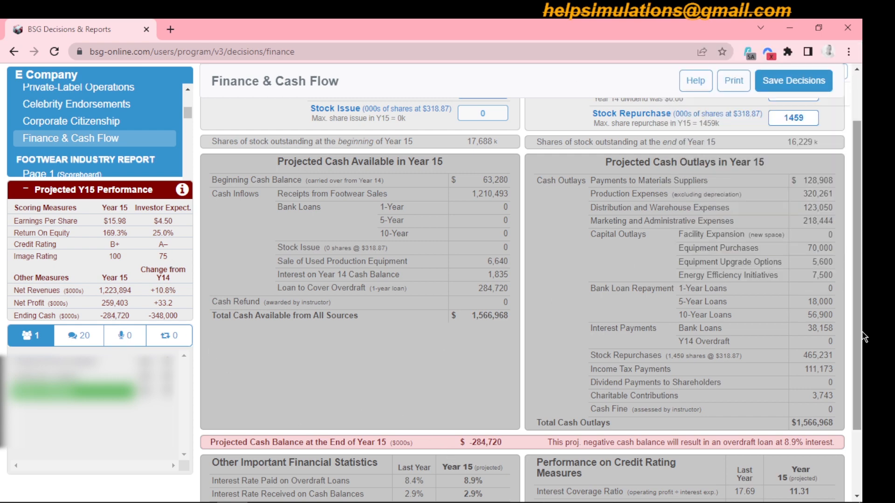
drag(861, 332, 862, 247)
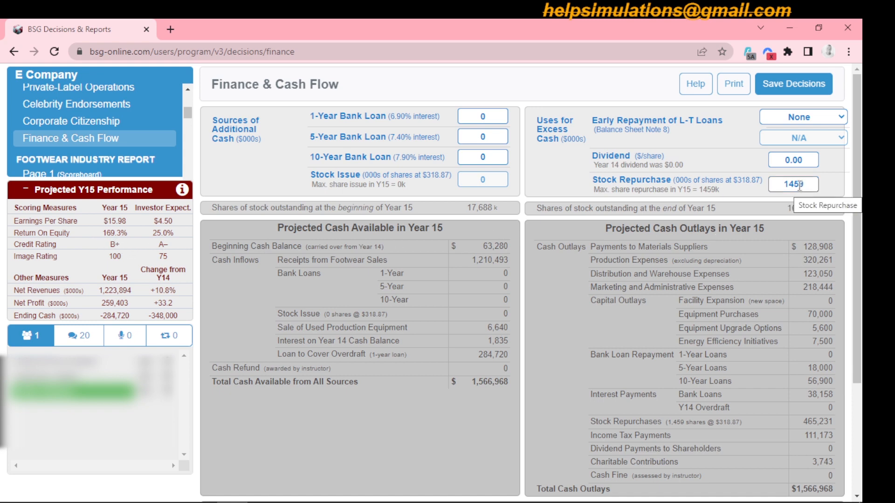
double_click(799, 185)
click(800, 185)
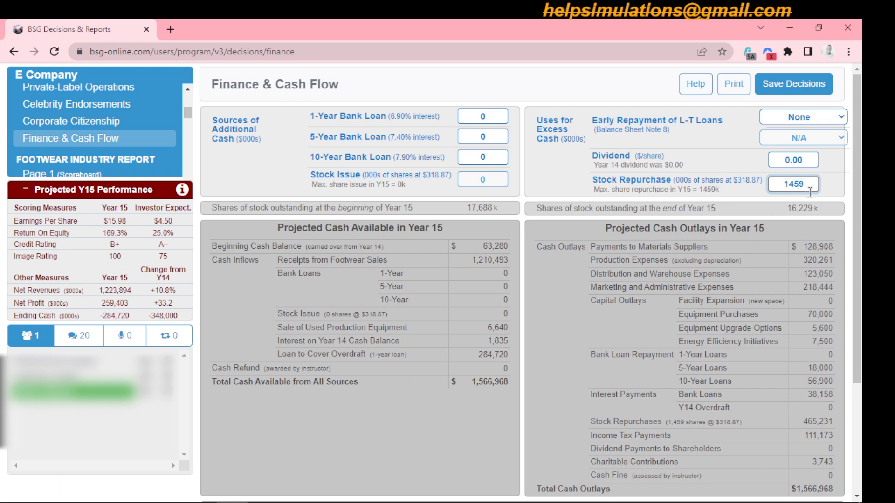
drag(859, 170, 863, 248)
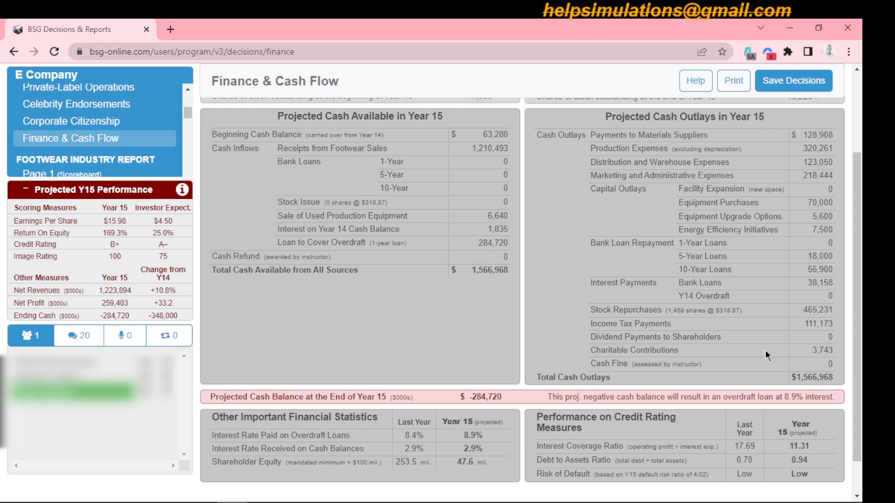
Try a stock repurchase of 1009 (000s of shares) and check the projected cash balance and shareholder equity.
drag(861, 328, 864, 245)
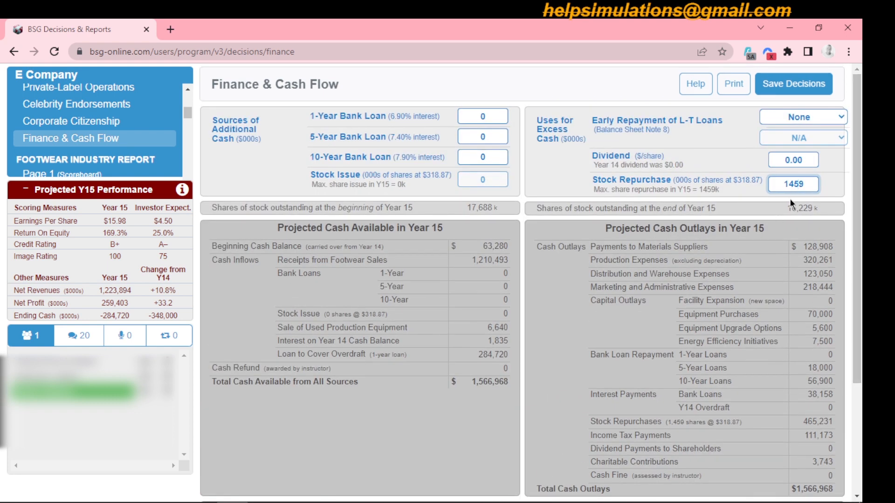
key(BackSpace)
key(BackSpace)
key(BackSpace)
text(100)
click(731, 141)
drag(859, 189, 859, 274)
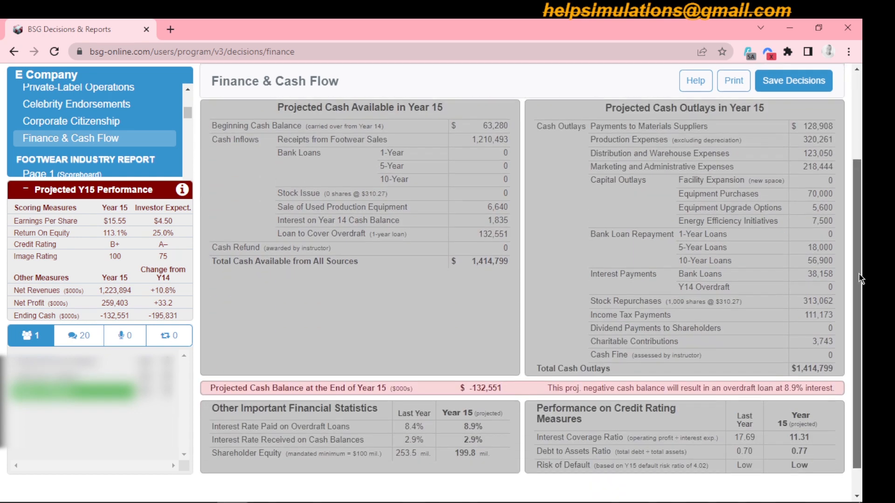
drag(860, 329, 860, 253)
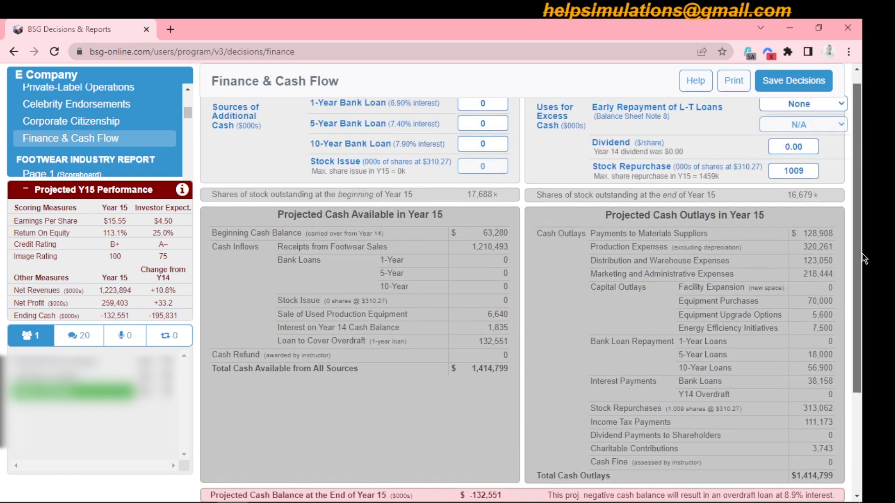
Try a stock repurchase of 1059 (000s of shares) and check the projected year-end cash balance.
double_click(799, 171)
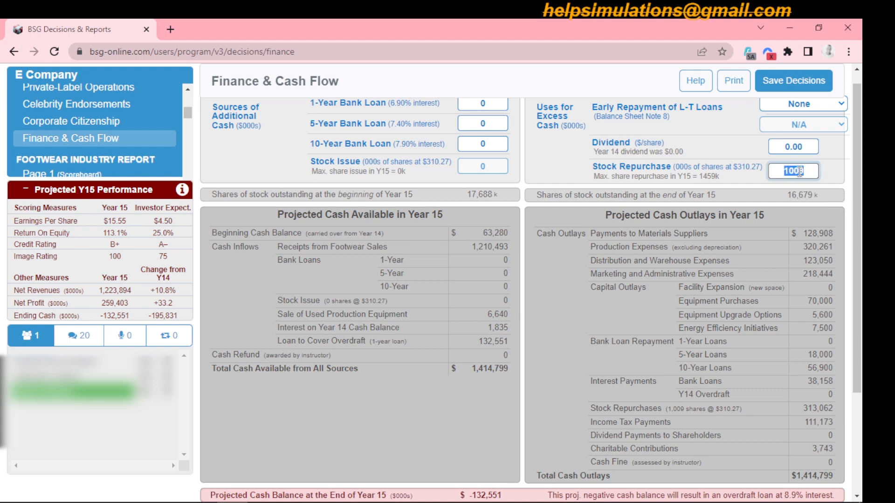
key(BackSpace)
text(1059)
mouse_move(857, 205)
mouse_down()
mouse_move(858, 282)
mouse_move(856, 223)
mouse_up()
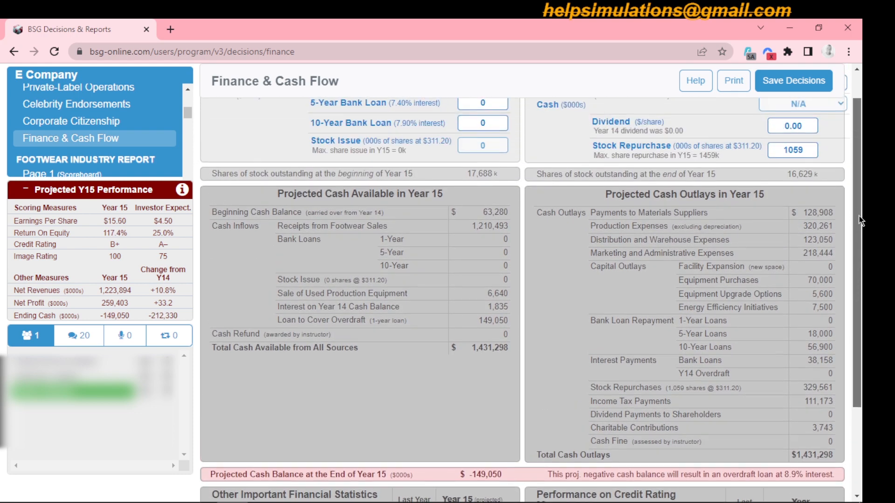
Try a stock repurchase of 1359 (000s of shares) and check shareholder equity against its mandated minimum.
click(805, 149)
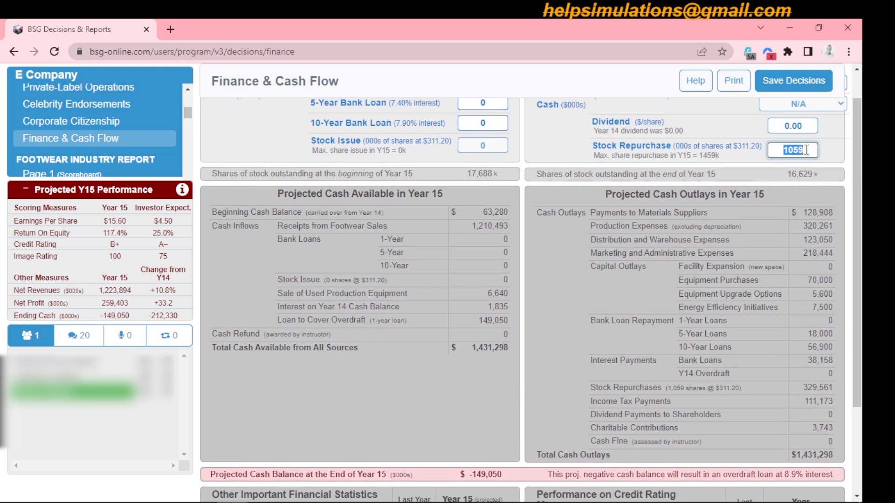
click(806, 150)
text(135)
key(BackSpace)
key(BackSpace)
key(BackSpace)
key(BackSpace)
key(BackSpace)
key(BackSpace)
key(BackSpace)
text(1359)
click(734, 131)
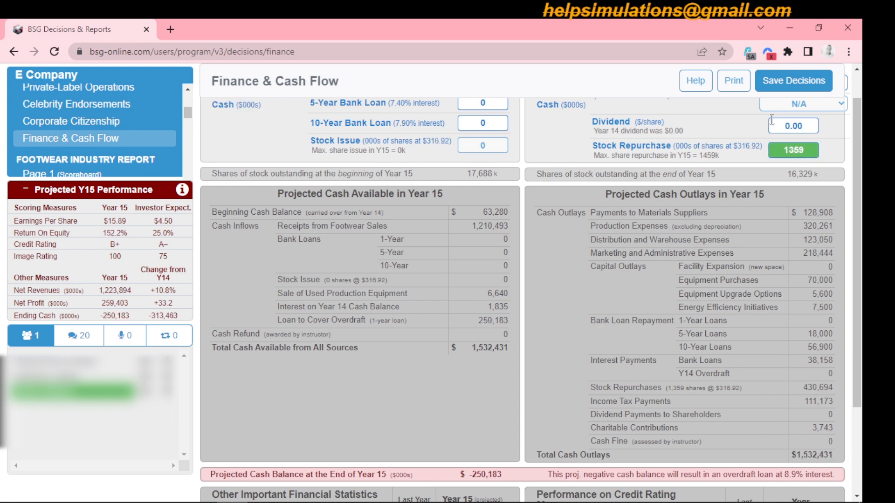
scroll(864, 227, down, 2)
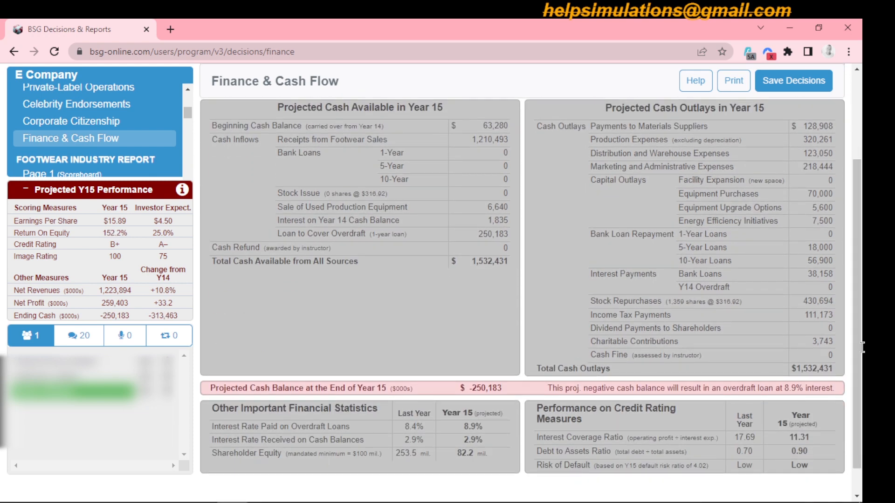
scroll(864, 228, up, 2)
scroll(863, 229, up, 1)
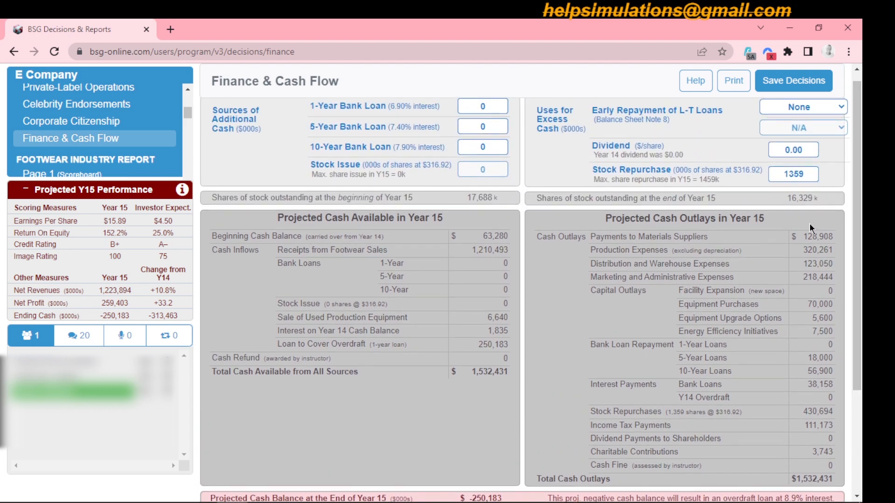
Try a stock repurchase of 1350 (000s of shares) and review the resulting projections.
double_click(805, 177)
text(1459)
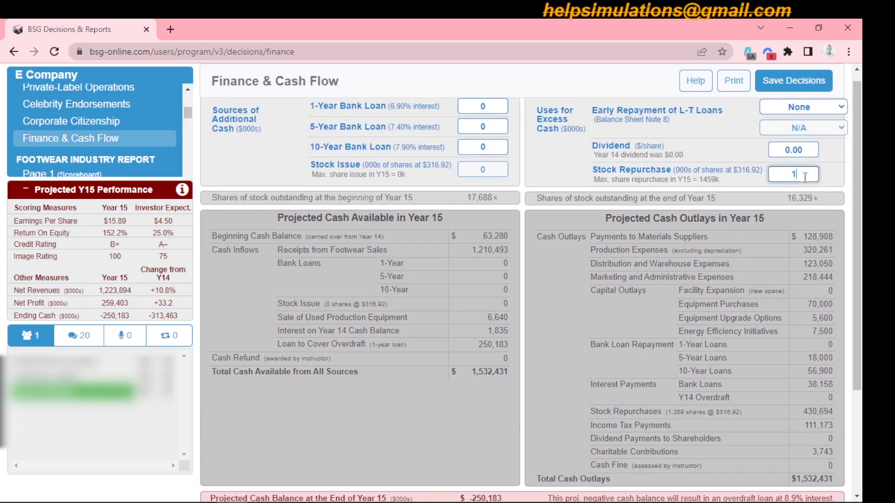
key(BackSpace)
key(BackSpace)
key(BackSpace)
key(BackSpace)
text(1350)
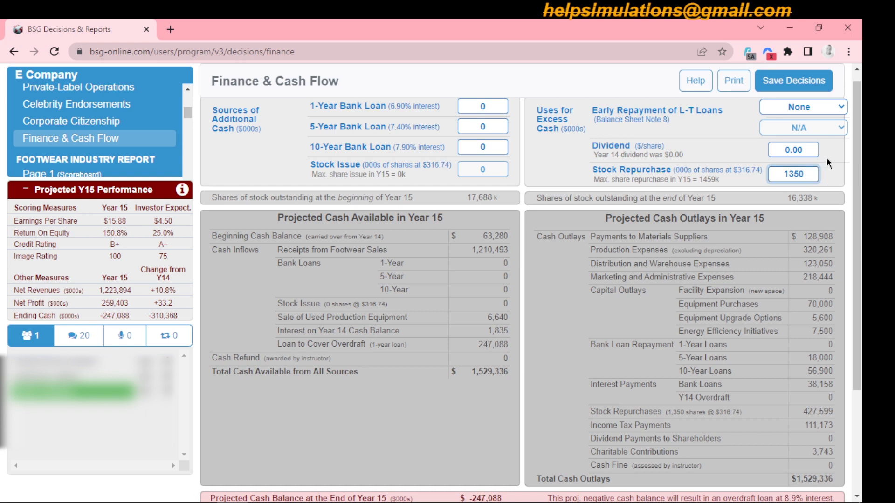
mouse_move(857, 173)
mouse_down()
mouse_move(864, 259)
mouse_move(863, 172)
mouse_up()
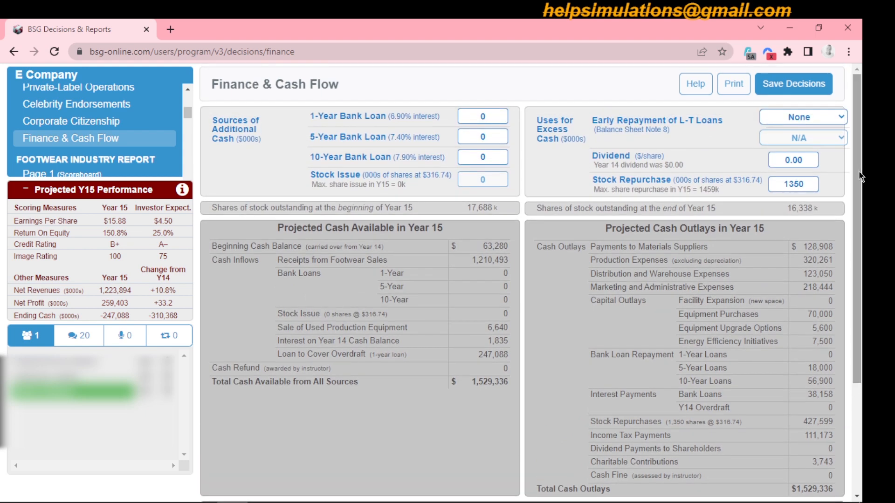
Set the stock repurchase to 1200 (000s of shares) and review the projected cash and financial statistics.
double_click(805, 184)
text(1200)
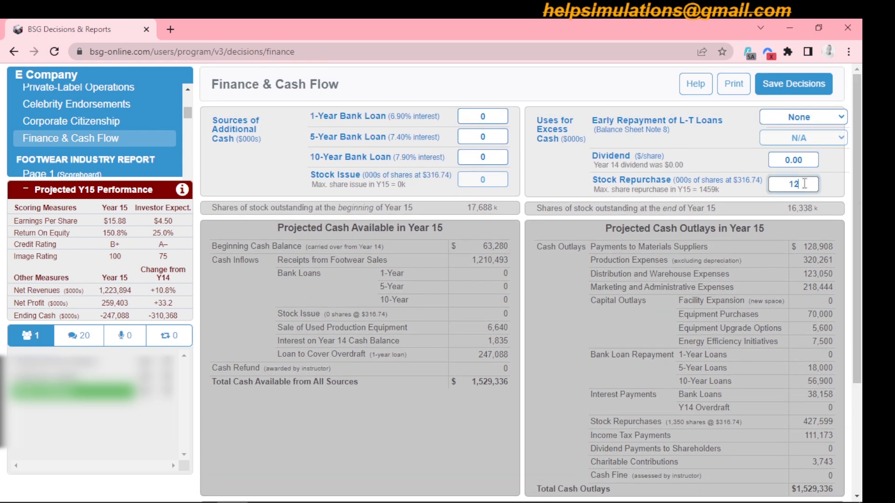
click(735, 159)
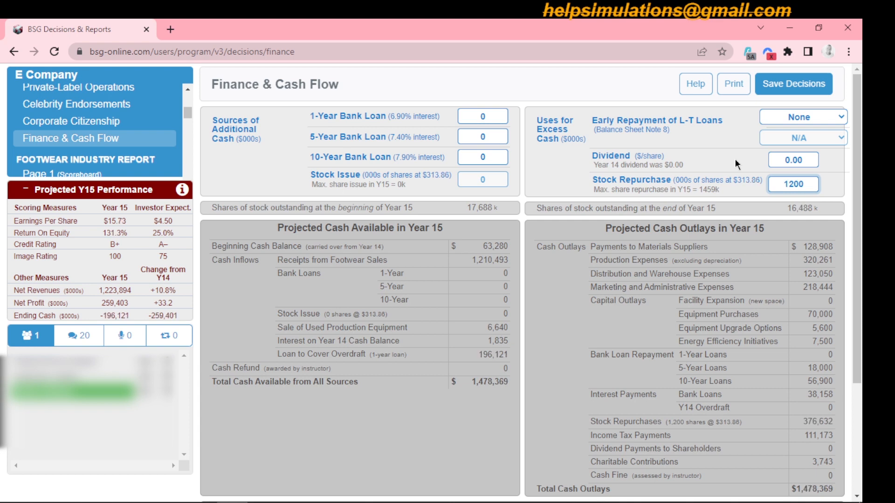
mouse_move(863, 186)
mouse_down()
mouse_move(860, 253)
mouse_move(862, 192)
mouse_up()
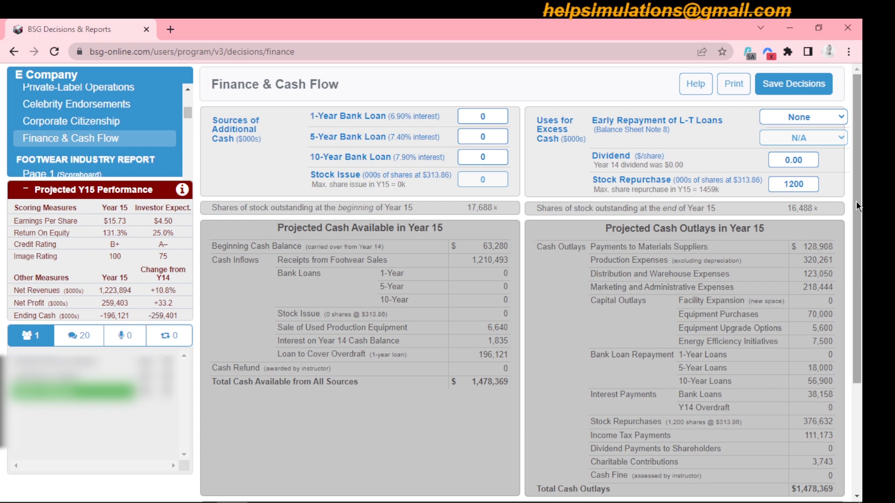
drag(850, 303, 863, 265)
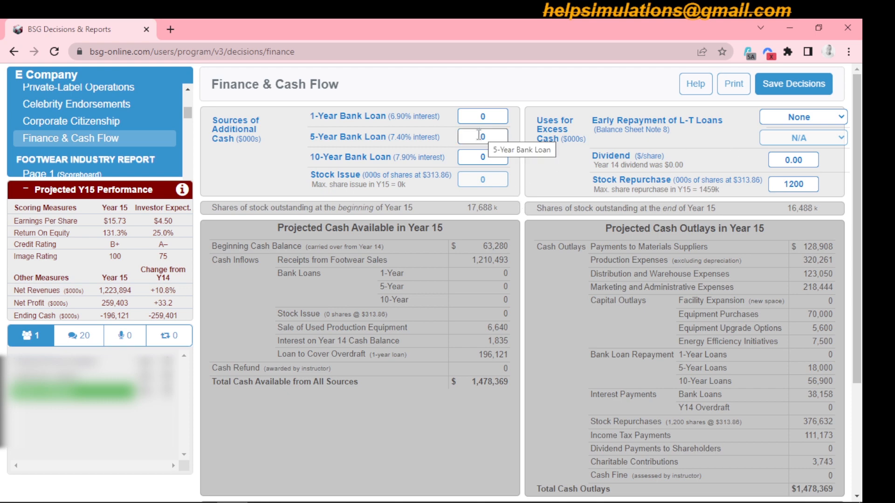
Set the 10-year bank loan to 250000 ($000s) and check the projected year-end cash balance and credit rating measures.
click(480, 157)
double_click(479, 157)
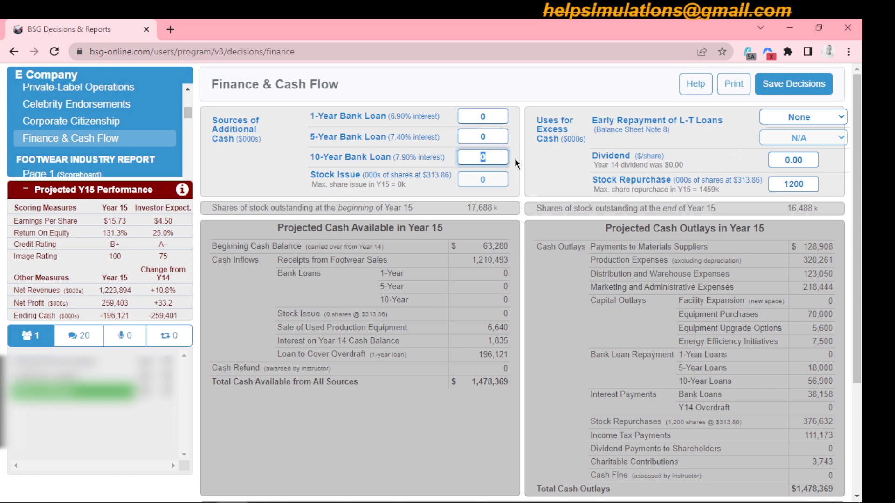
text(250000)
click(550, 171)
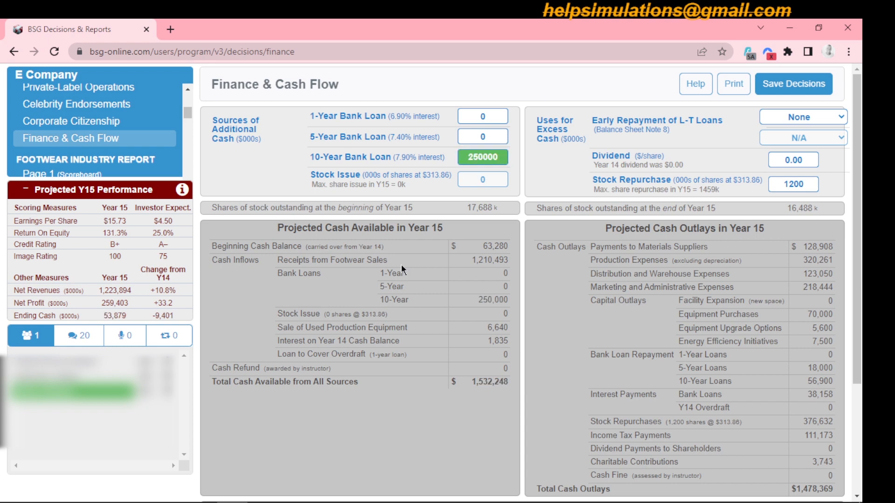
scroll(854, 236, down, 2)
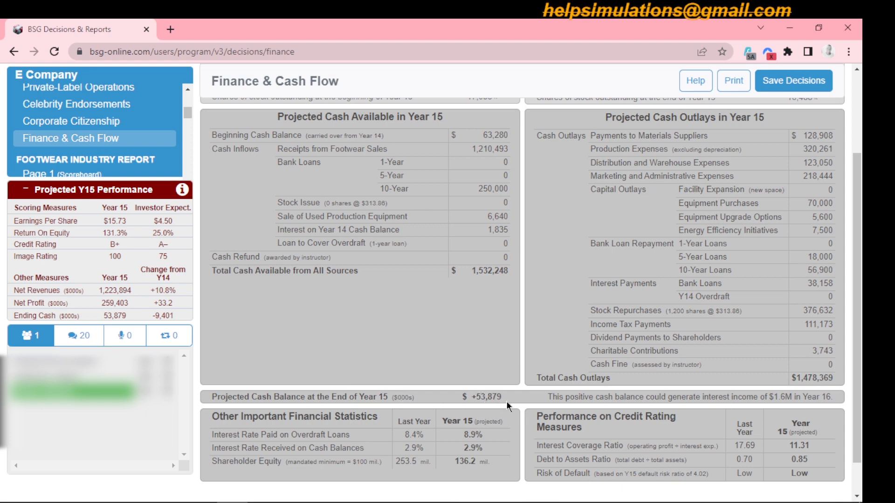
drag(860, 372, 860, 383)
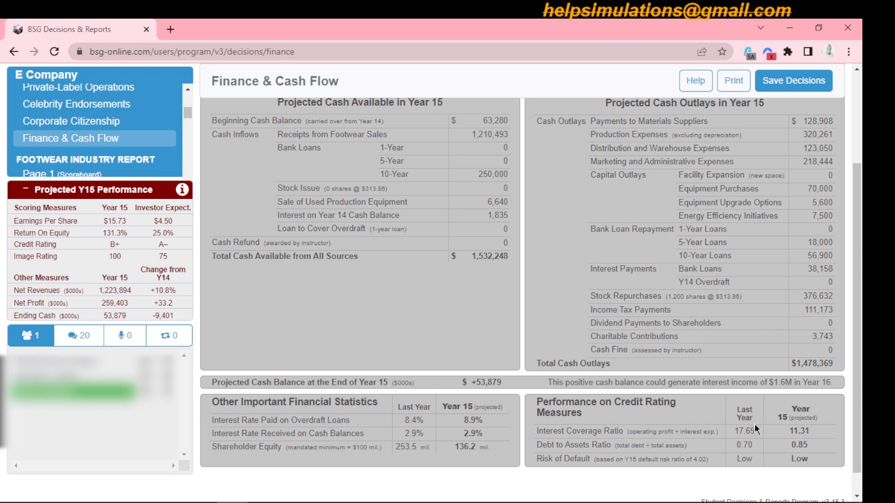
Select loan #2, $39,600k @ 7.7%, for early repayment and review the projected year-end cash balance and credit rating measures.
scroll(861, 343, up, 2)
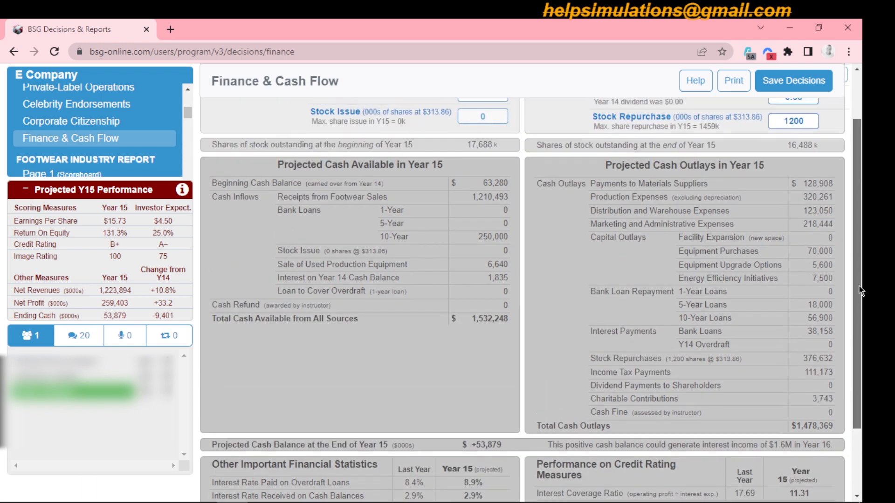
scroll(865, 338, down, 1)
scroll(865, 338, down, 1)
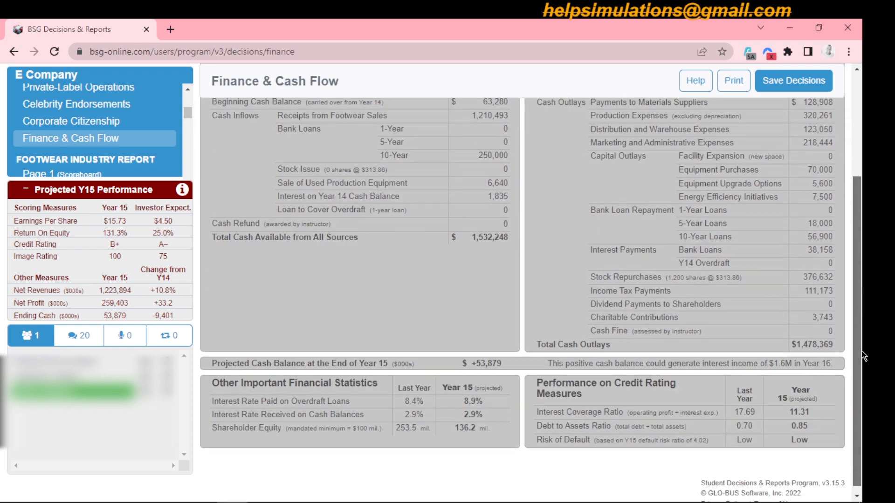
scroll(862, 351, up, 3)
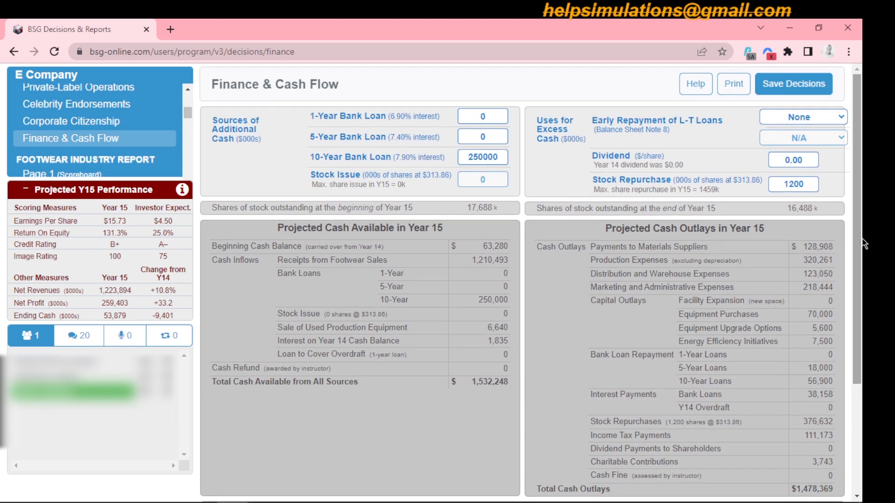
click(841, 117)
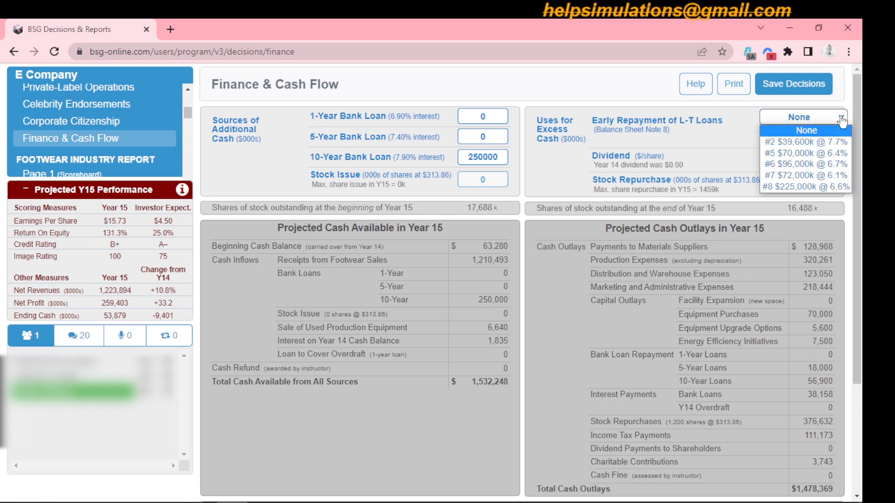
click(821, 141)
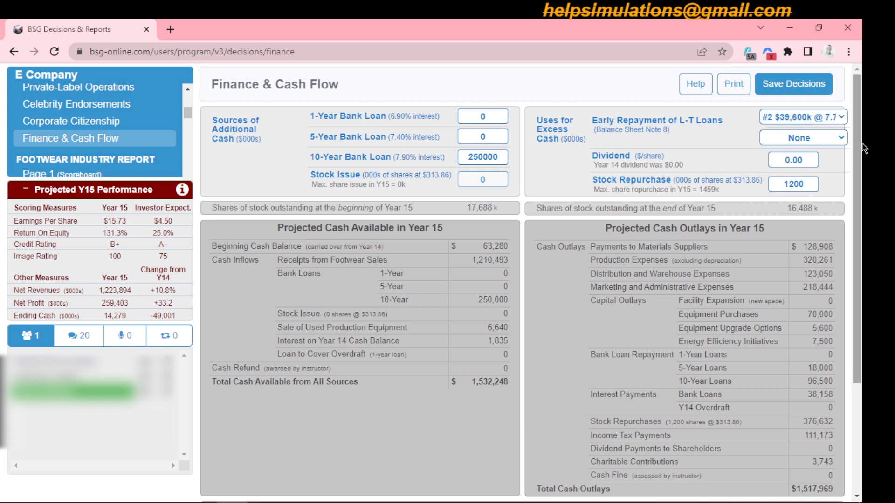
scroll(862, 229, down, 2)
drag(862, 229, 861, 260)
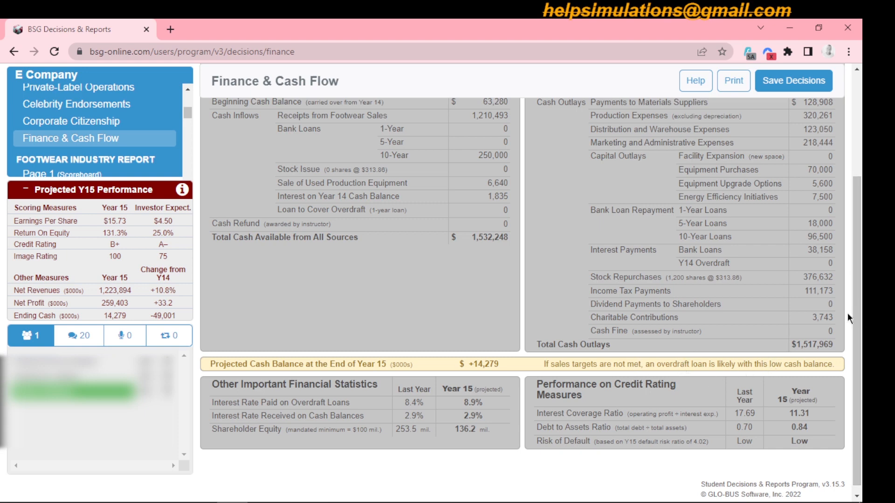
drag(855, 305, 848, 245)
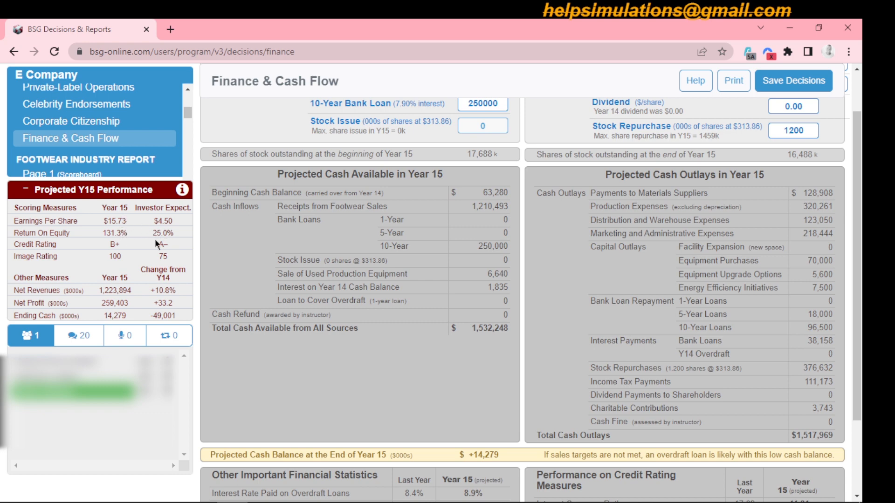
drag(861, 251, 862, 206)
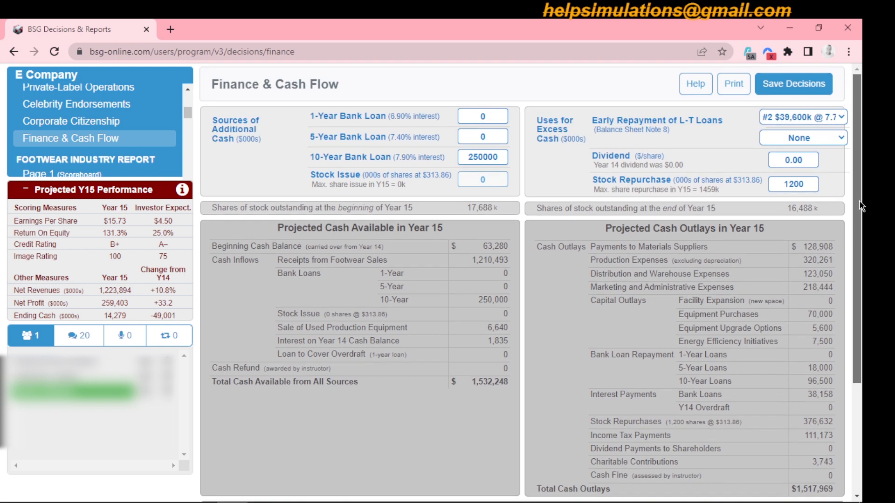